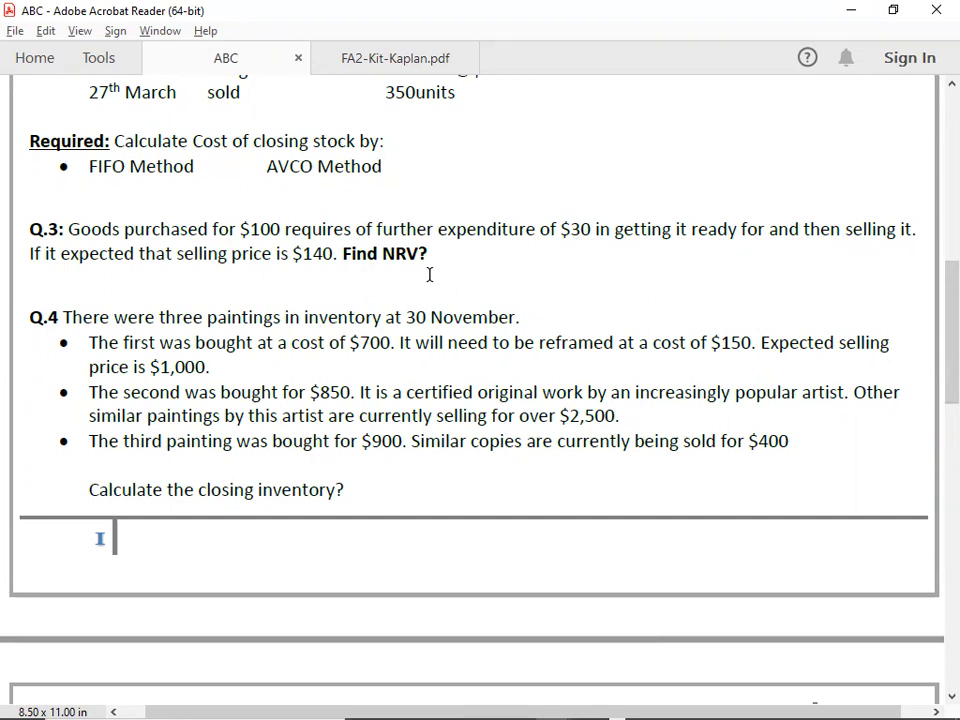
- Switch to the INVENTORY VALUATION workbook in Excel and enter the heading Q.3 in cell A1381
key(alt+Tab)
key(alt+Tab)
key(alt+Tab)
key(Down)
key(Down)
key(Down)
key(Down)
key(Down)
key(Down)
key(Down)
key(Down)
key(Down)
key(Down)
key(Down)
key(Down)
key(Down)
key(Down)
key(Down)
key(Down)
key(Down)
key(Down)
key(Down)
key(Down)
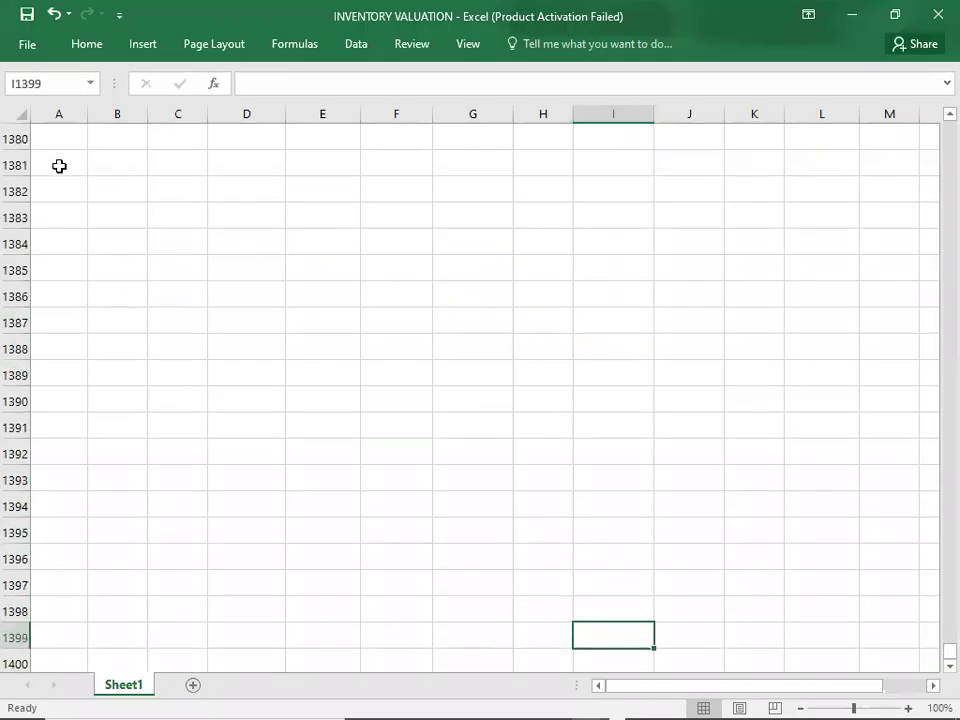
click(59, 166)
text(Q/)
key(BackSpace)
text(.3)
key(Return)
- Enter the working "NRV = 140 - 30 = 110" as text in cell B1382
key(Right)
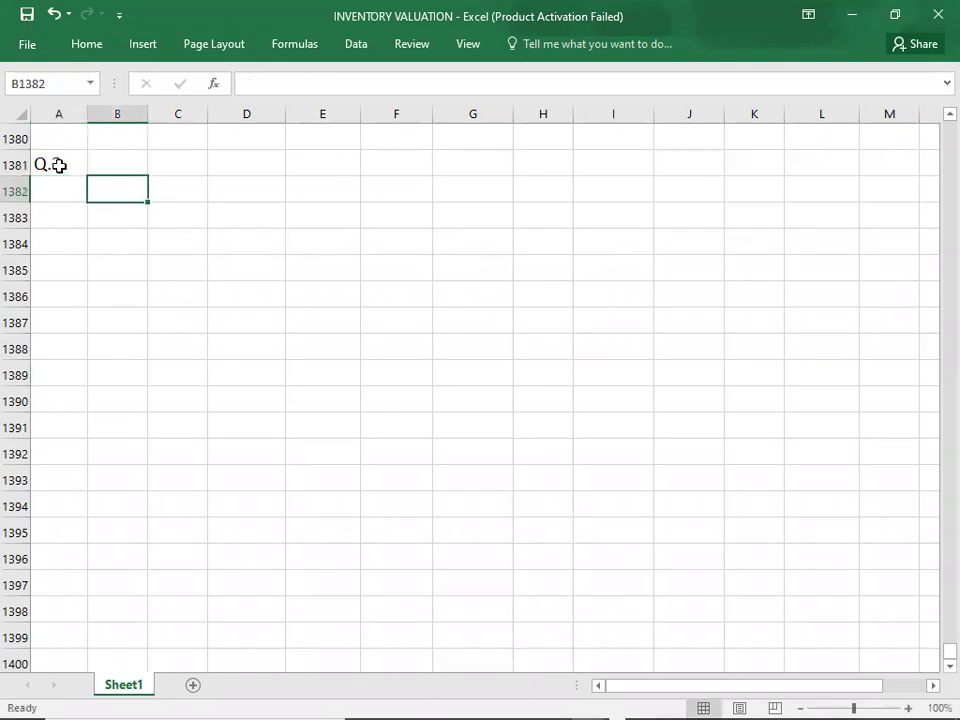
text(NRV = 140 -)
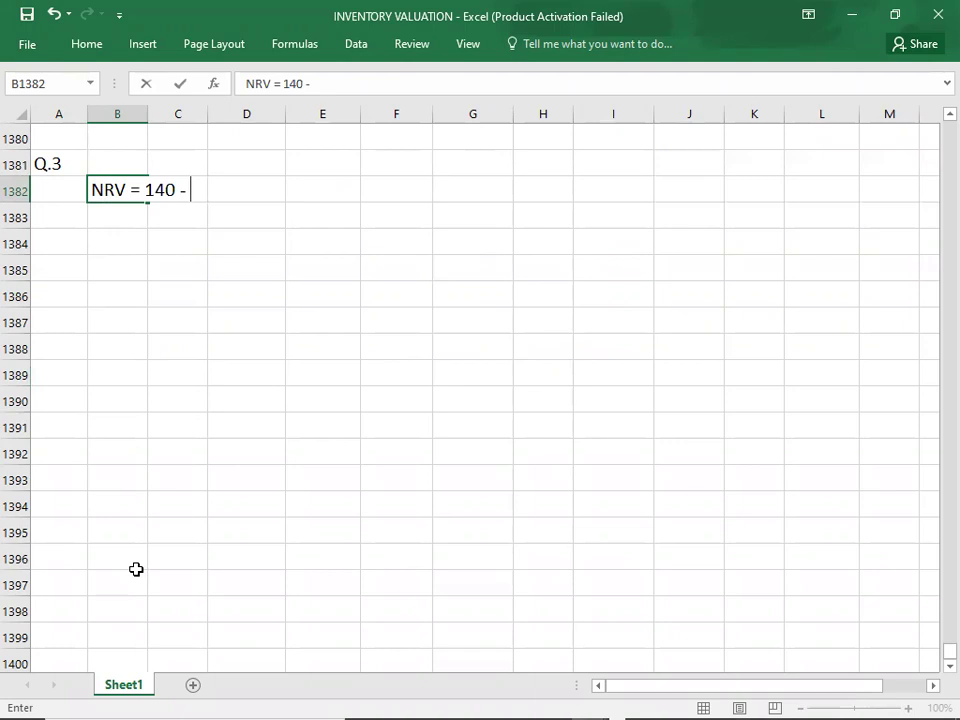
text( 30 = 110)
key(Return)
key(Down)
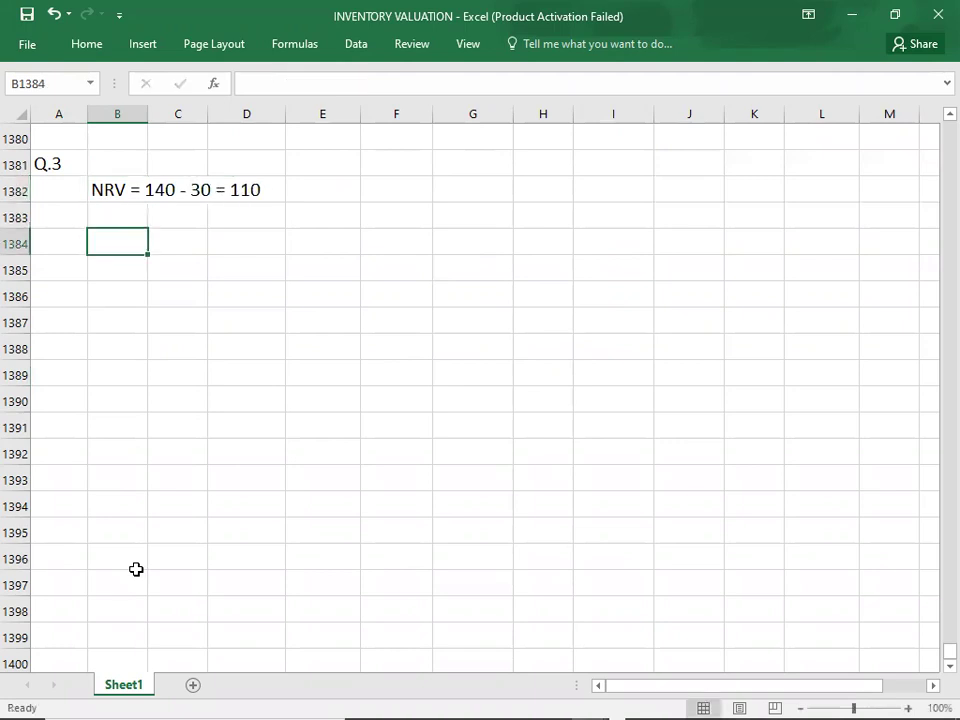
- Enter the heading Q.4 in cell A1384
key(Left)
text(Q.4)
key(Return)
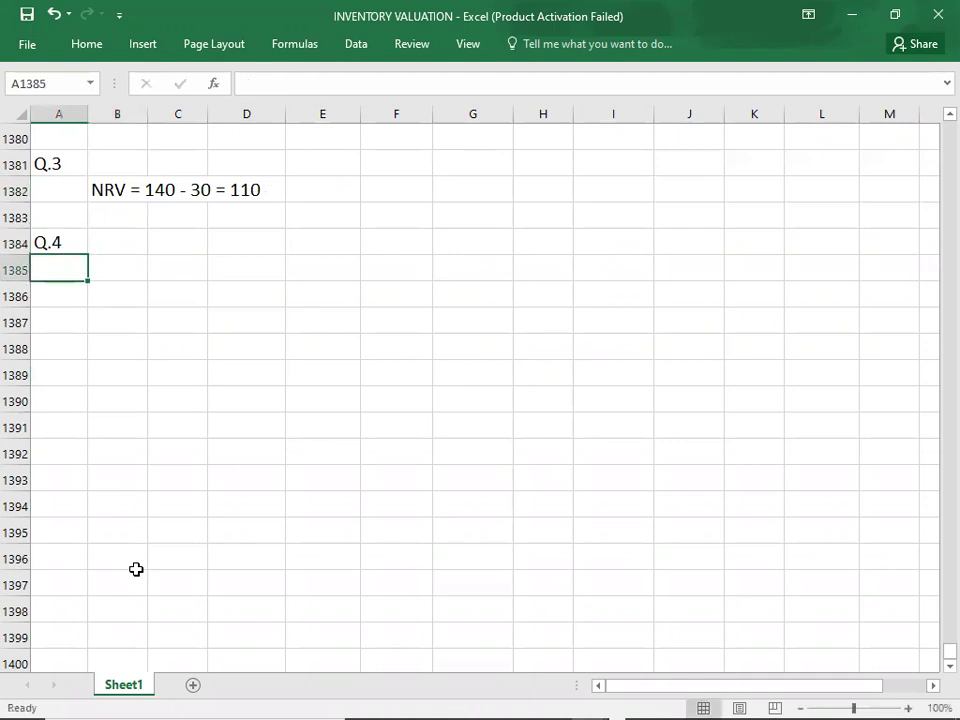
key(Right)
- Read question 4 in the ABC PDF in Acrobat Reader and enter the Excel headers COST, NRV and VALUATION in E1385:G1385
key(alt+Tab)
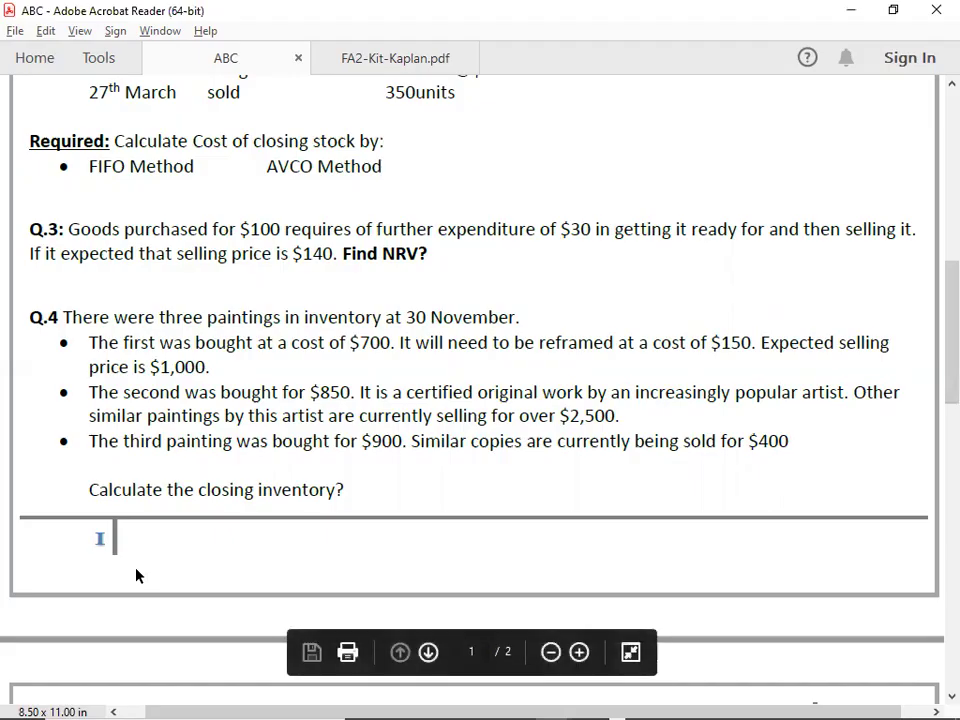
scroll(137, 575, down, 1)
scroll(137, 575, down, 3)
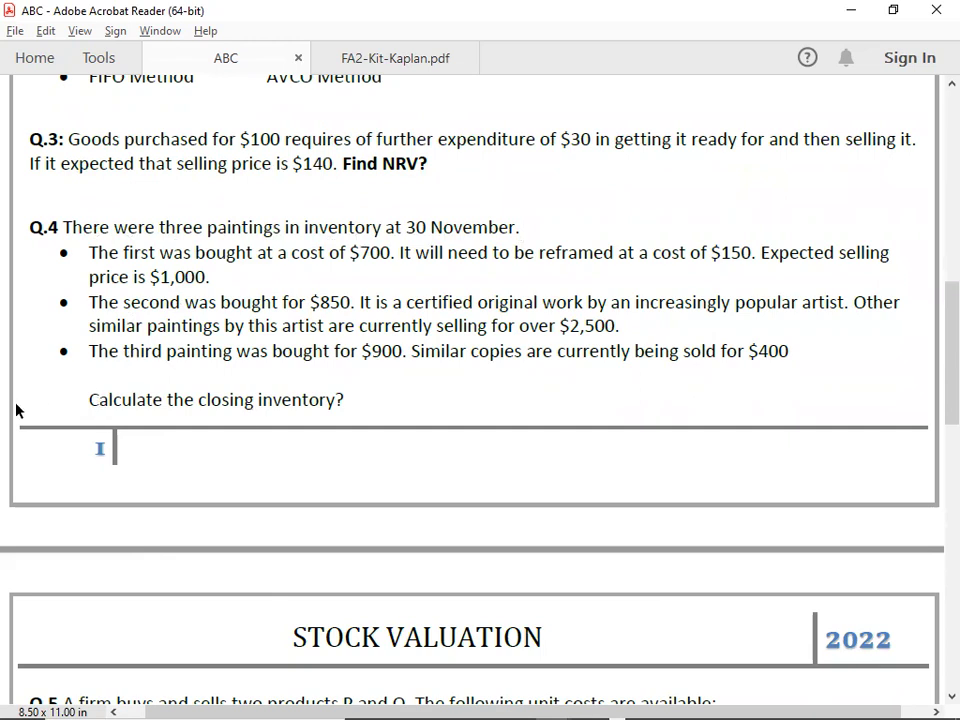
key(alt+Tab)
key(Right)
key(Right)
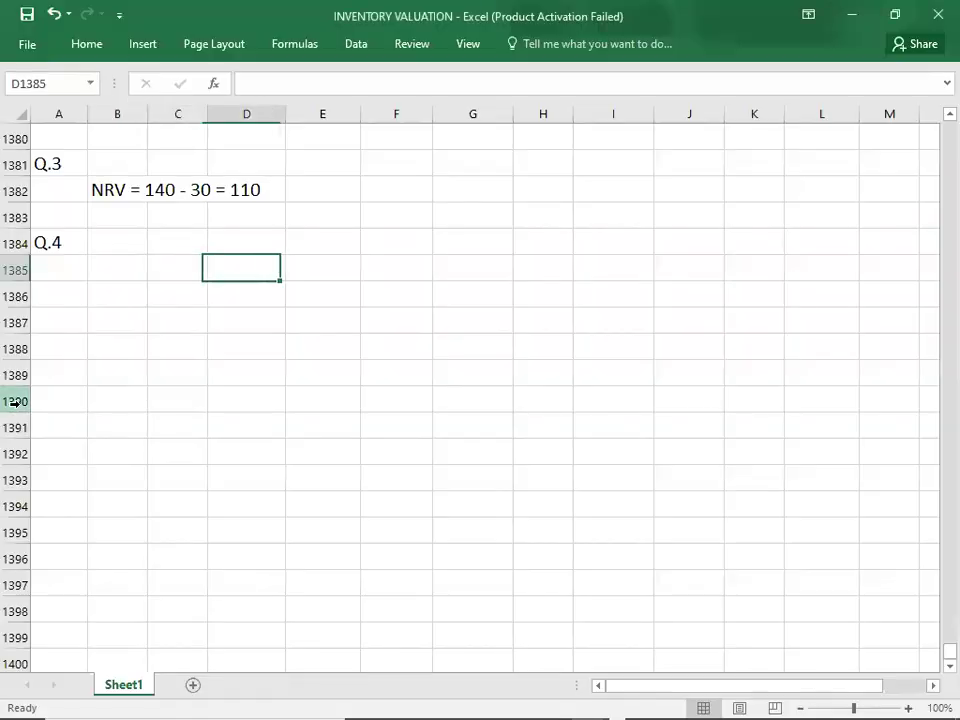
key(Right)
text(COST)
key(Right)
text(NRV)
key(Right)
text(VALUATION)
key(Return)
- Label the first table row PAINTING-1 in cell C1387
key(Left)
key(Left)
key(Down)
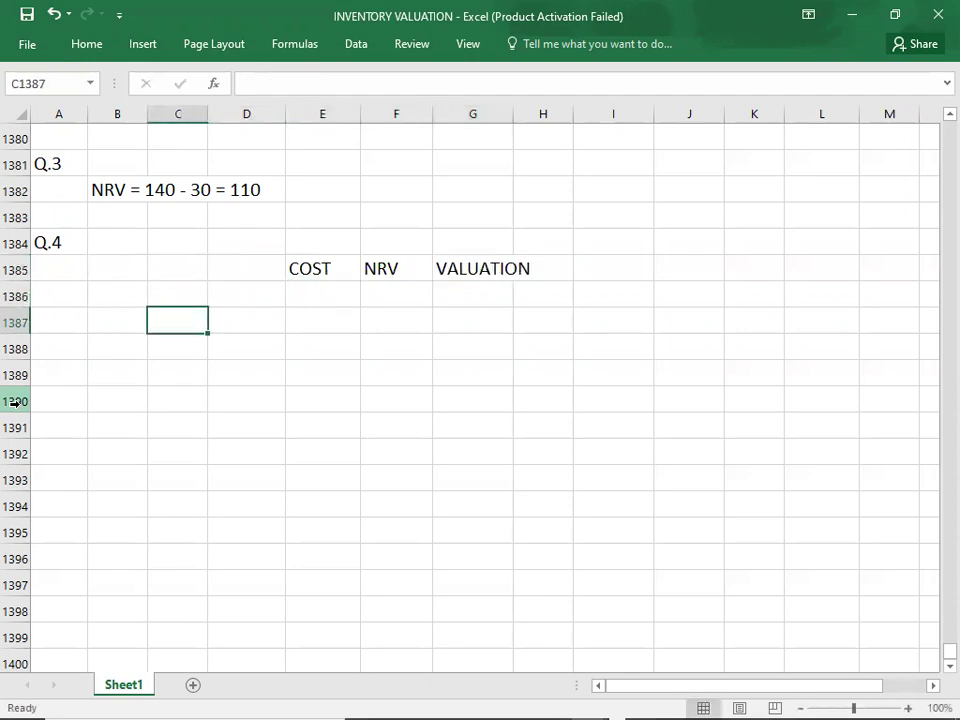
key(alt+Tab)
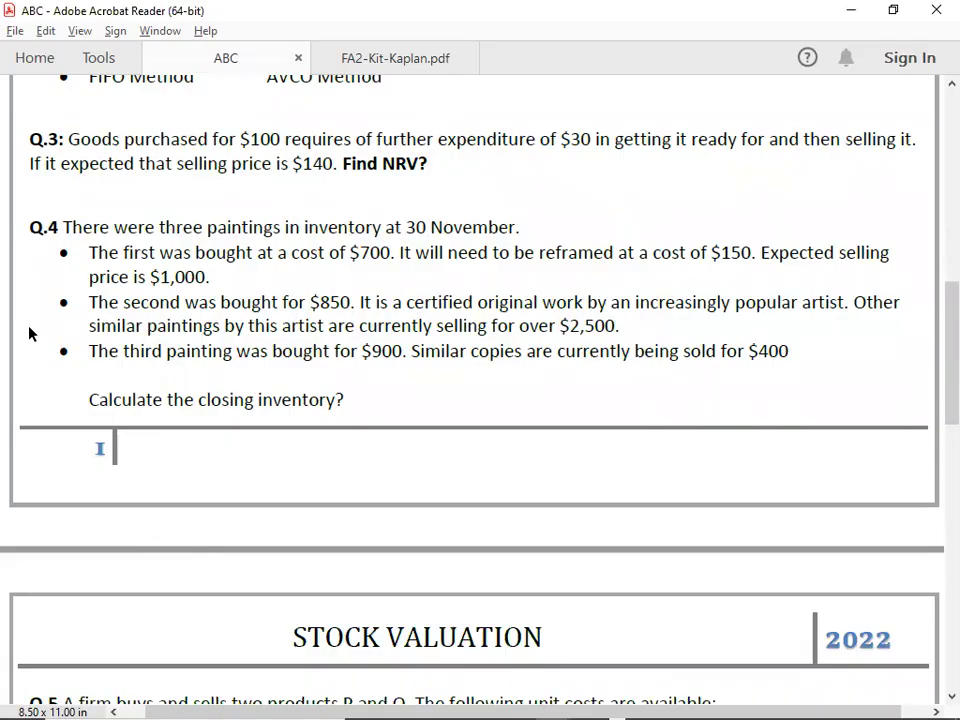
key(alt+Tab)
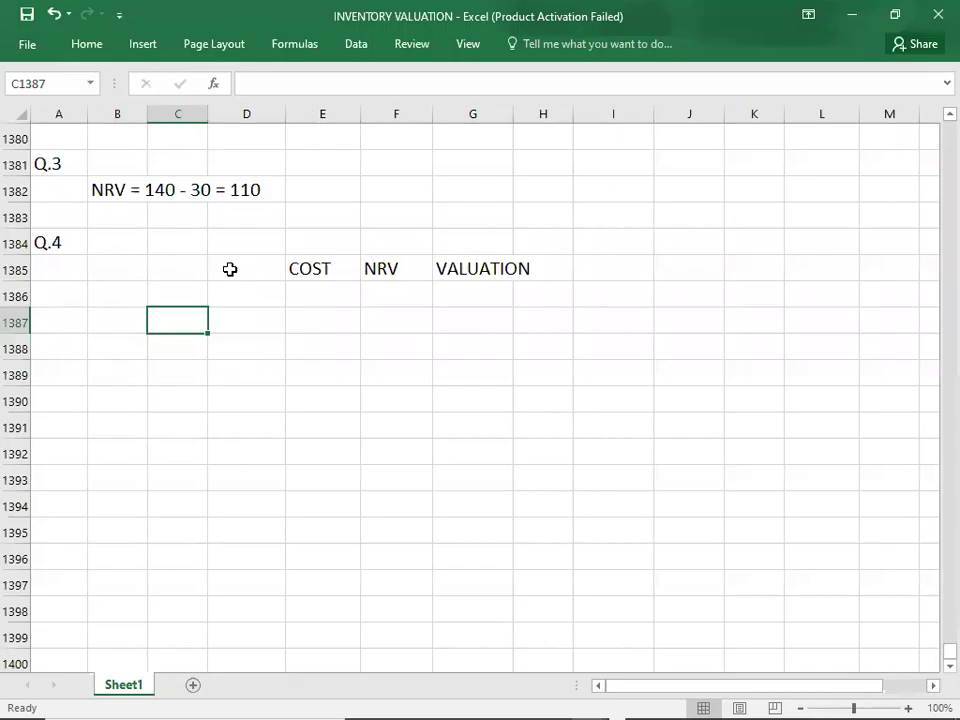
text(PAINTING-1)
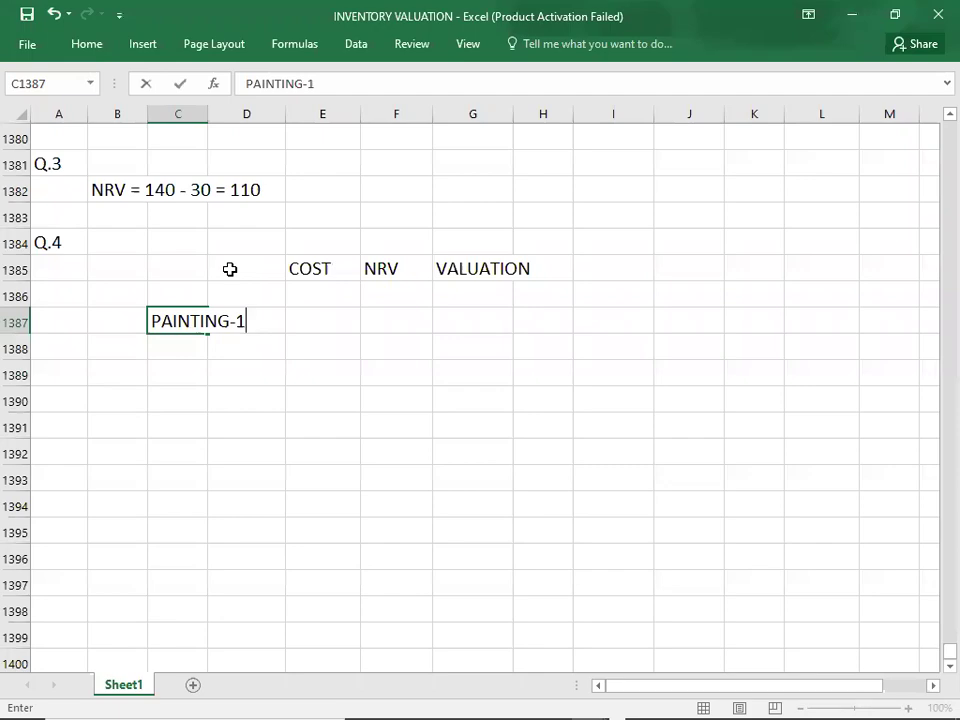
key(Tab)
key(Tab)
- Check the first painting's figures in the ABC PDF and enter cost 700 in E1387 and NRV 850 in F1387
key(alt+Tab)
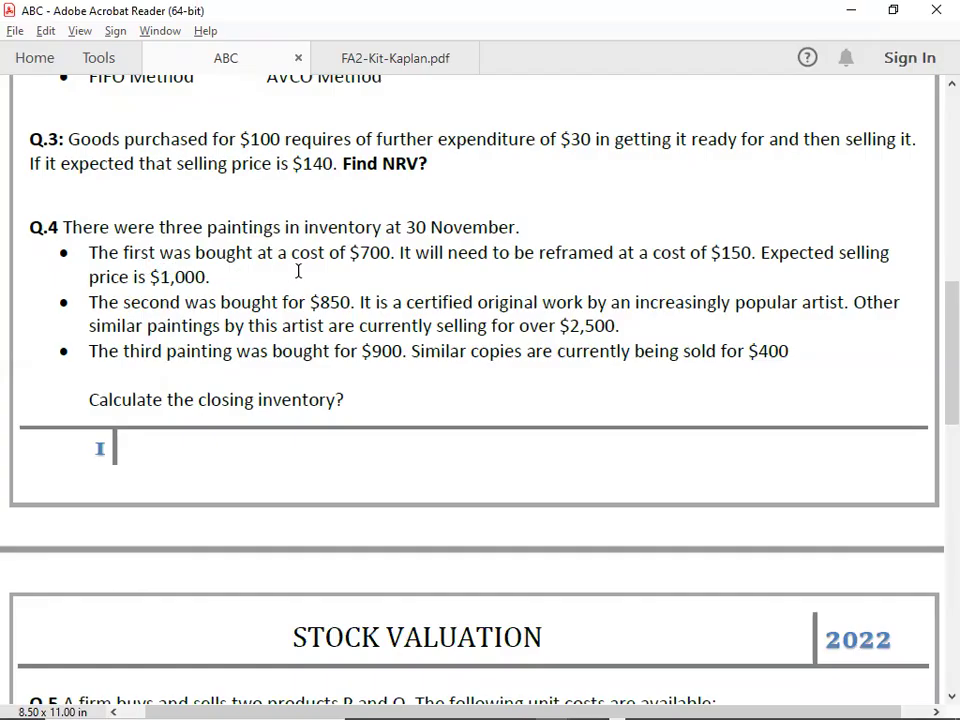
key(alt+Tab)
text(700)
key(Tab)
key(alt+Tab)
key(alt+Tab)
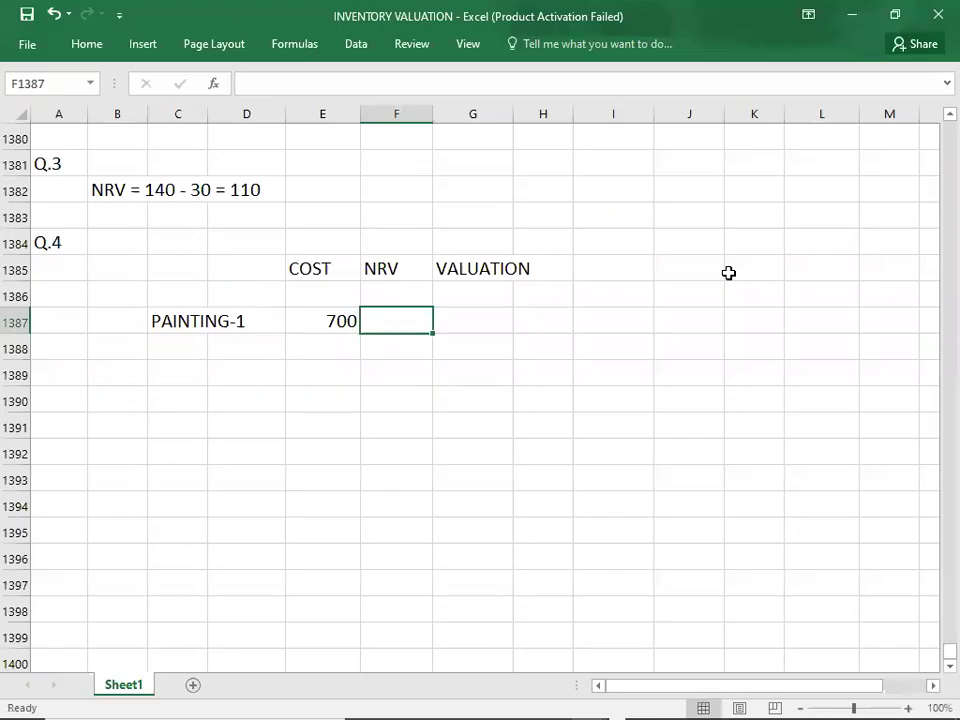
text(850)
key(Tab)
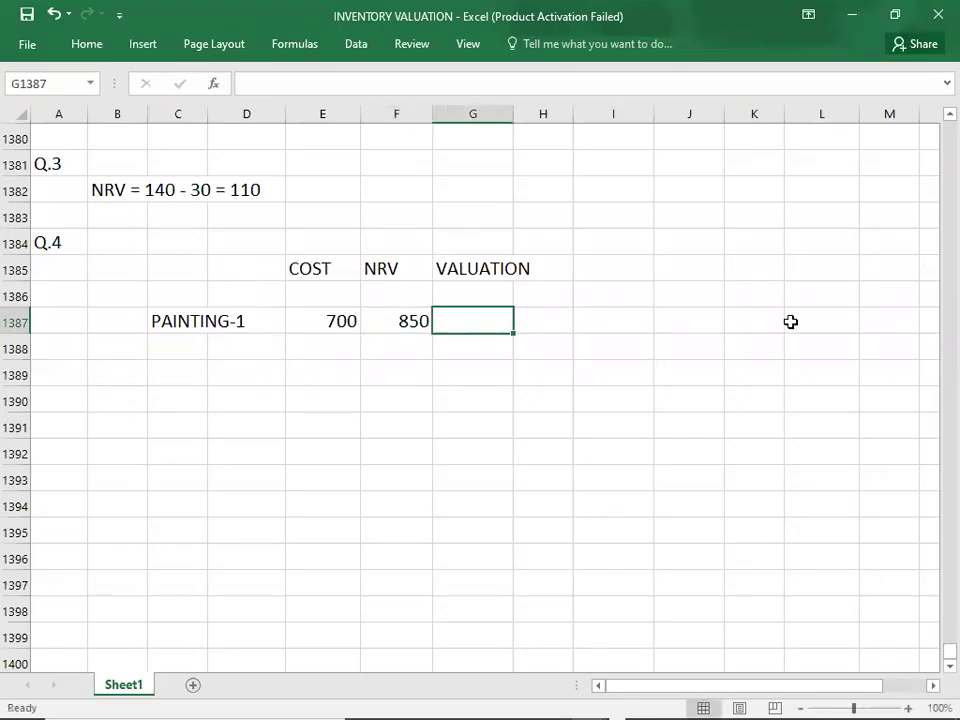
- Enter the lower of the first painting's cost and NRV, 700, as its valuation in G1387
key(Tab)
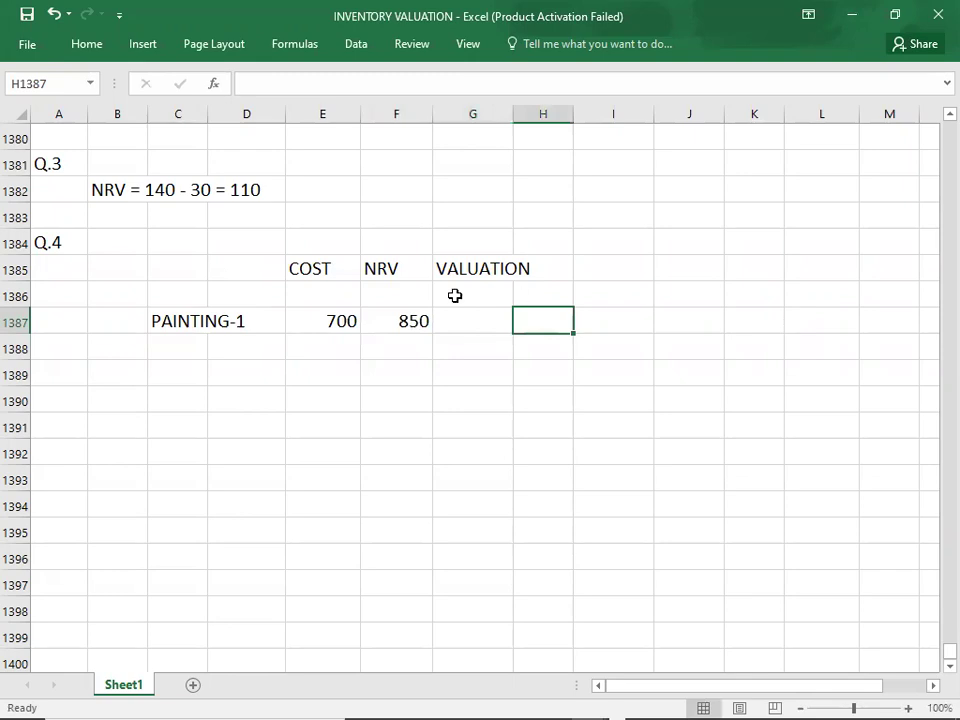
click(329, 326)
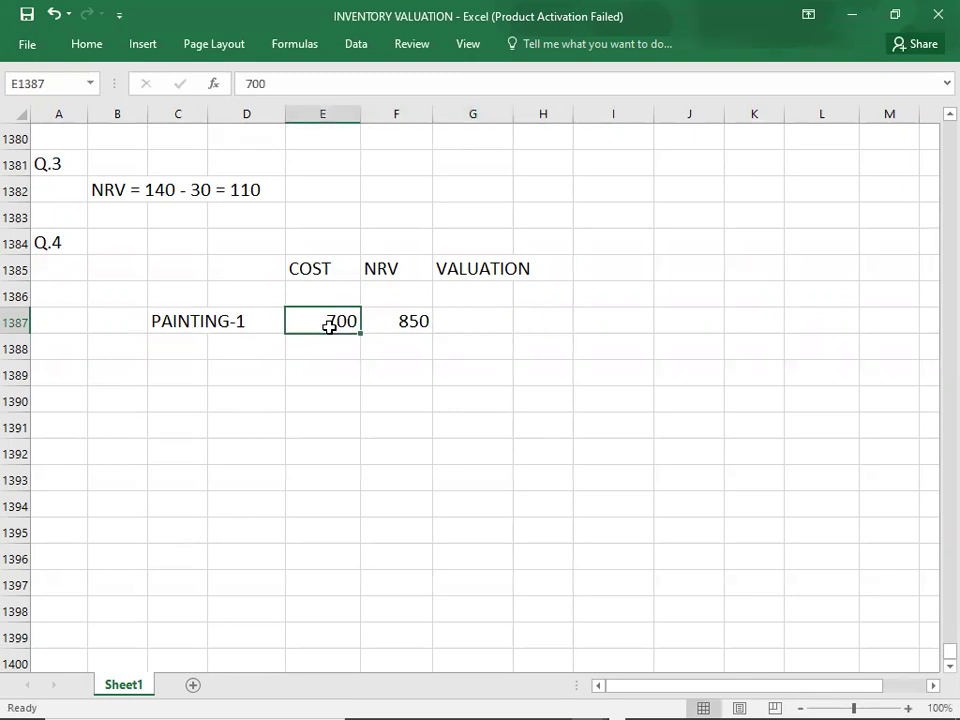
click(388, 324)
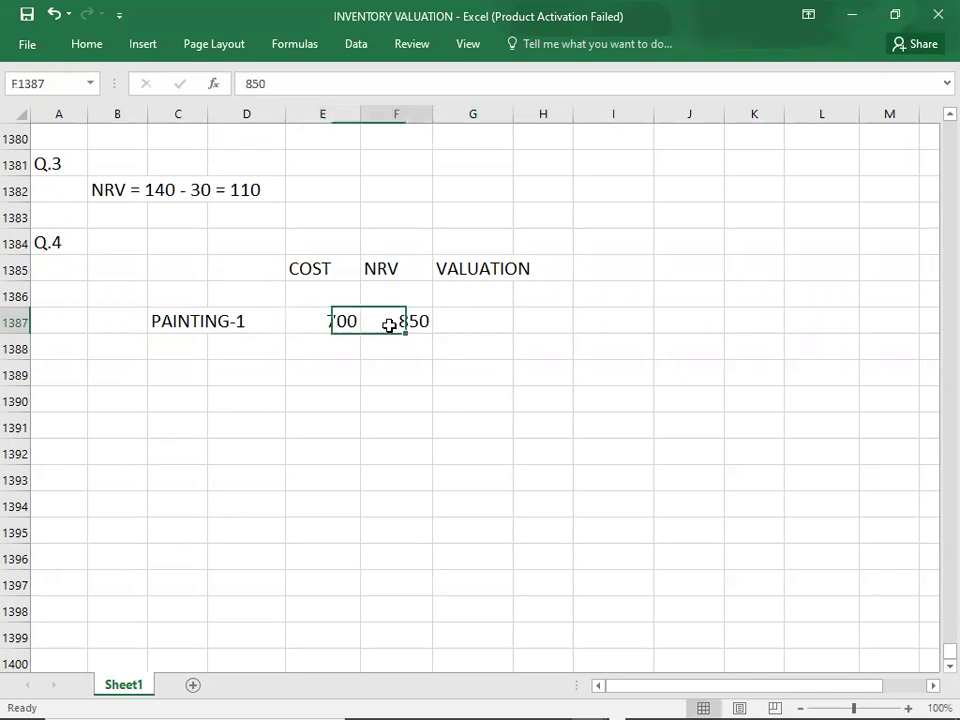
click(494, 318)
text(700)
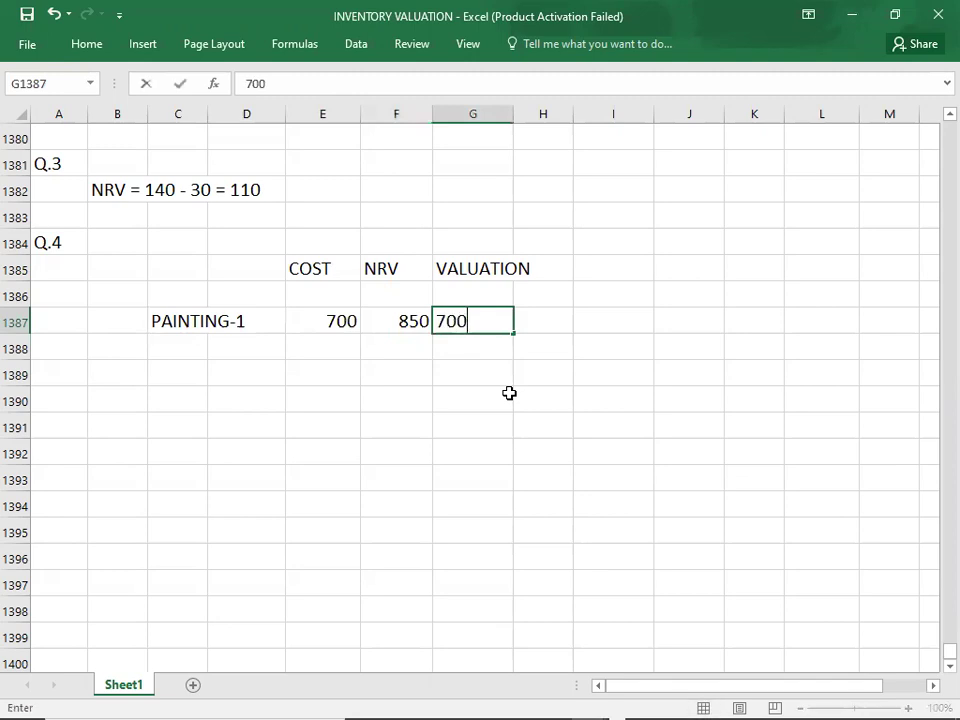
key(Return)
- Label the second table row PAINTING-2 in cell C1388
key(Left)
key(Left)
key(Left)
key(Left)
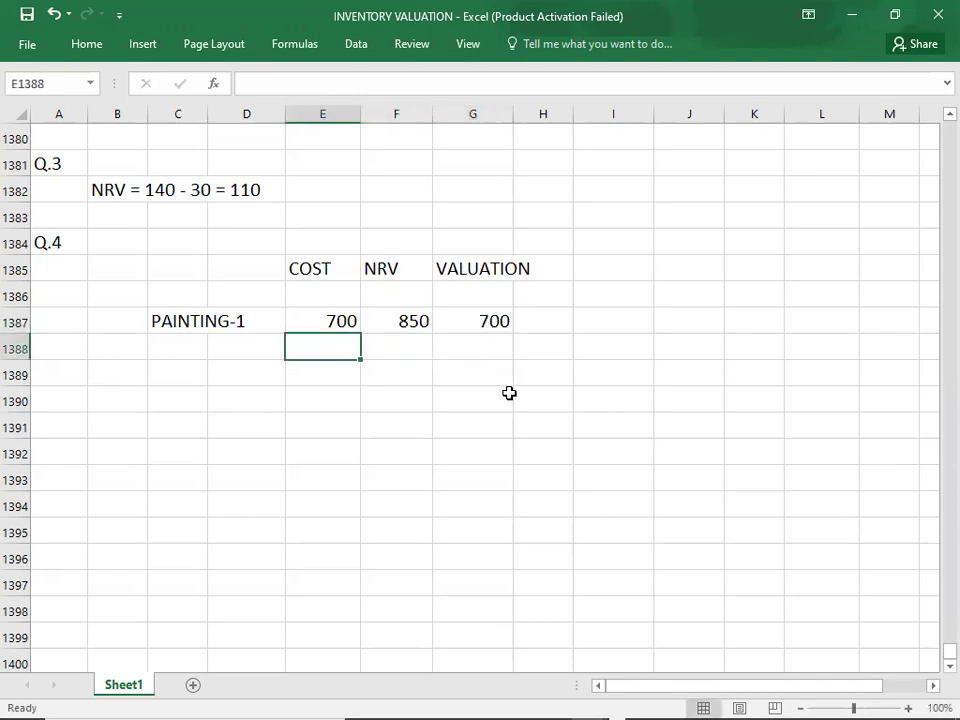
text(PAINTING-2)
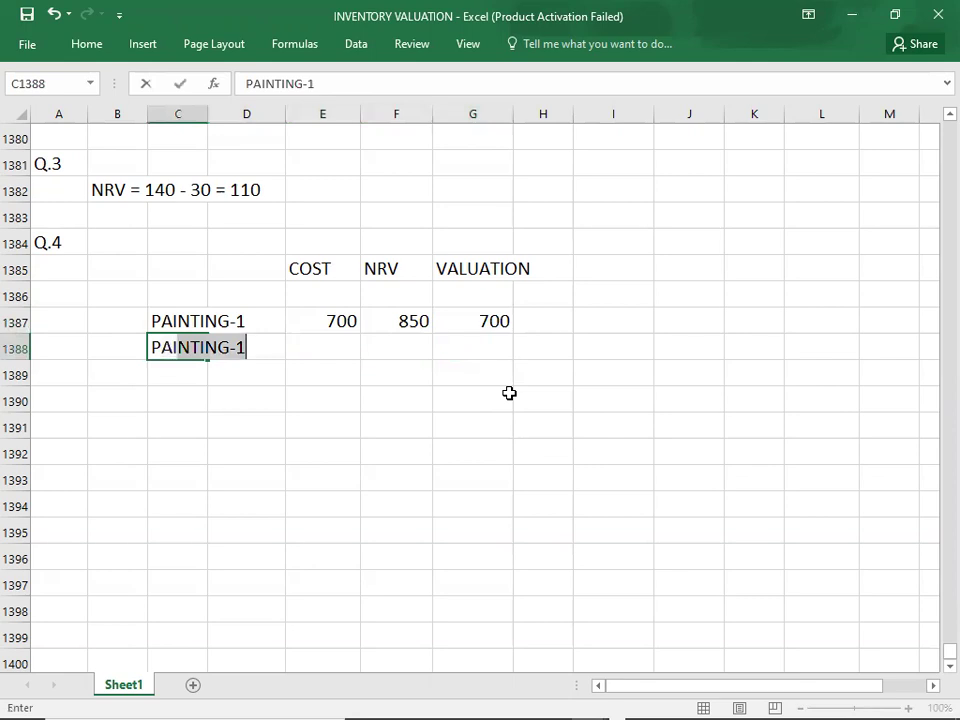
key(Right)
key(Right)
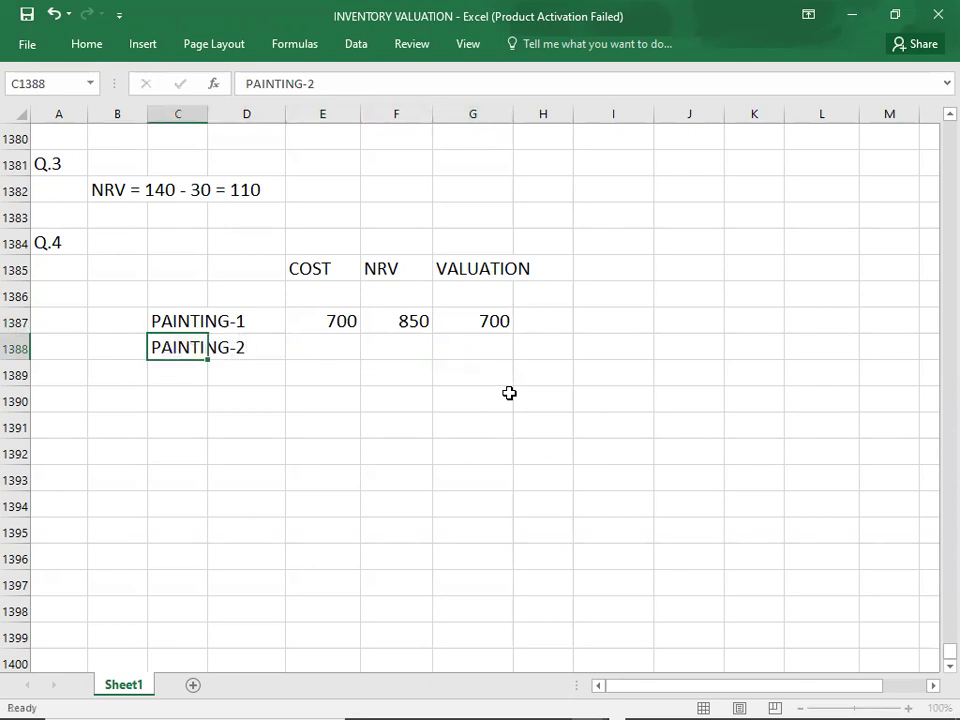
- Using the second painting's figures in the ABC PDF, enter cost 850, NRV 2500 and valuation 850 in E1388:G1388
key(alt+Tab)
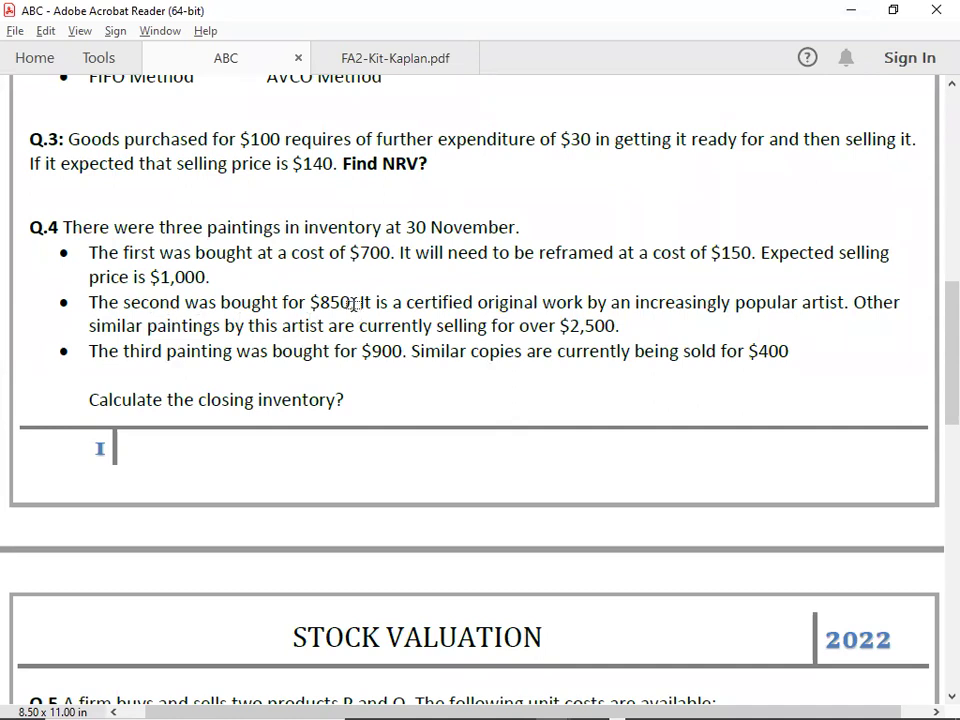
key(alt+Tab)
text(850)
key(Tab)
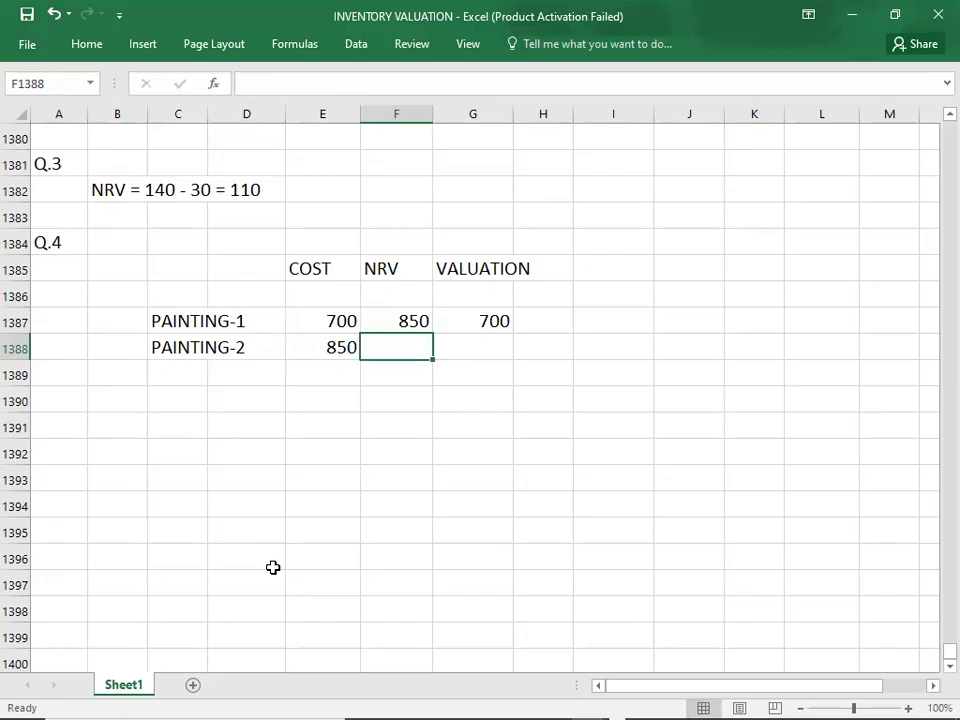
key(alt+Tab)
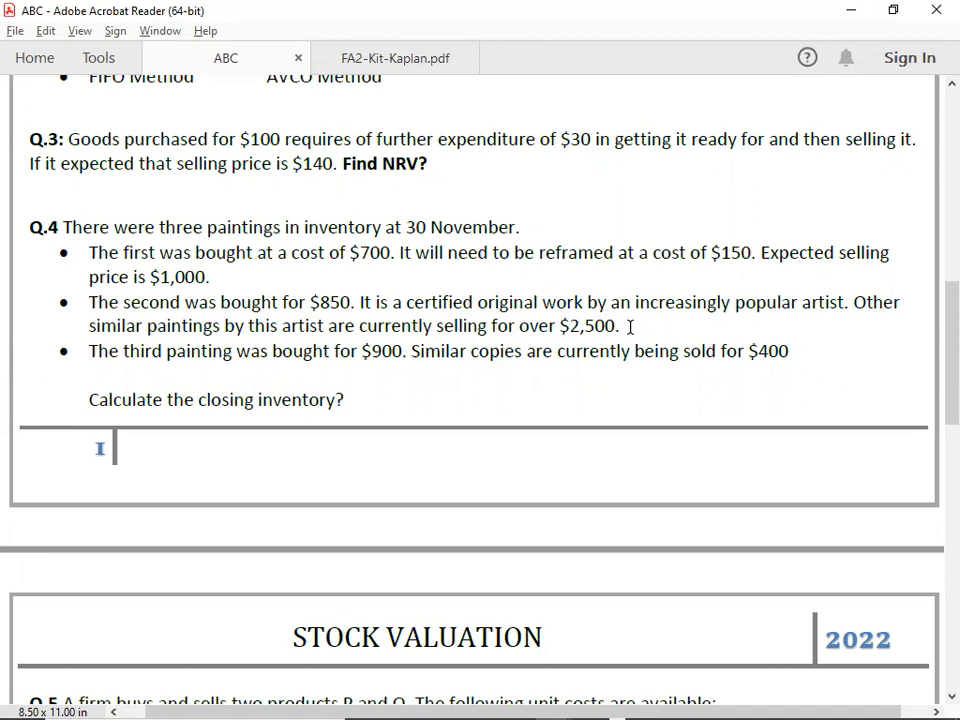
key(alt+Tab)
text(2500)
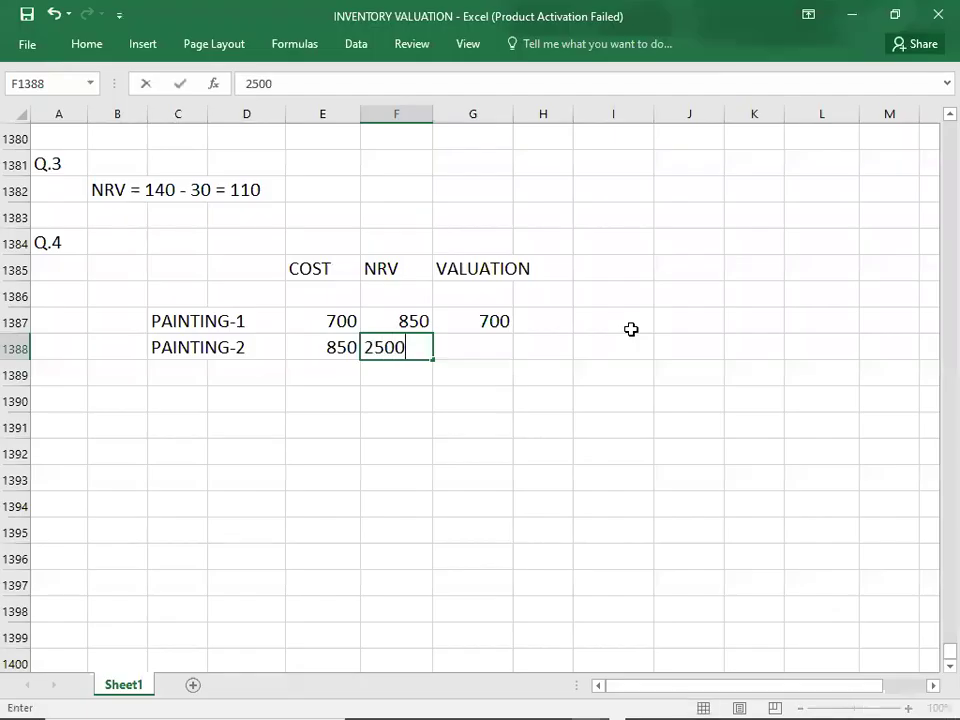
key(Tab)
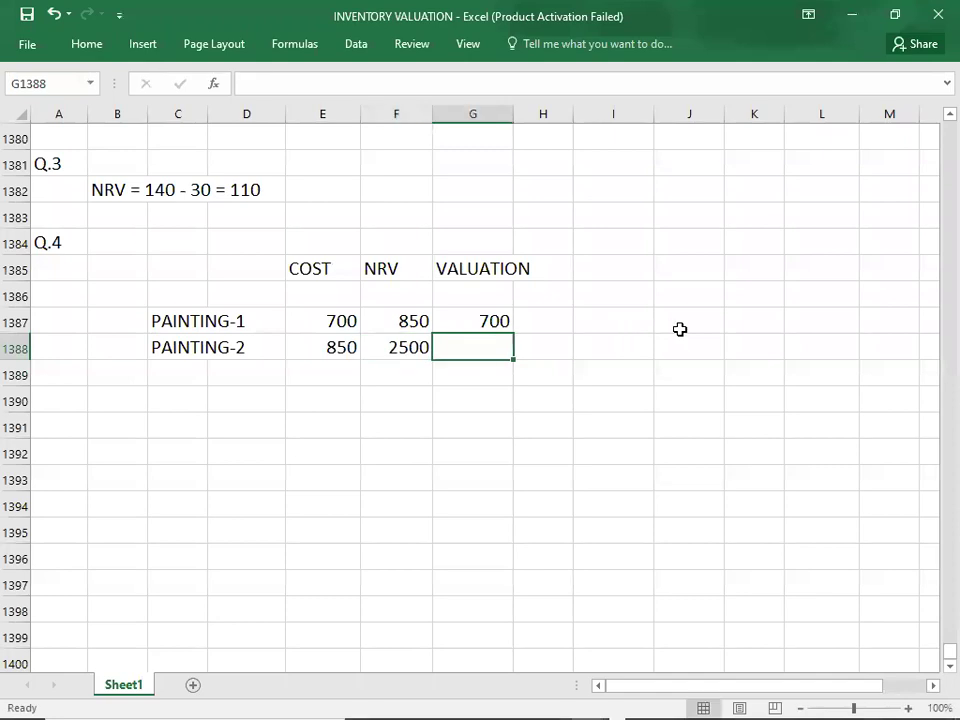
text(850)
key(Return)
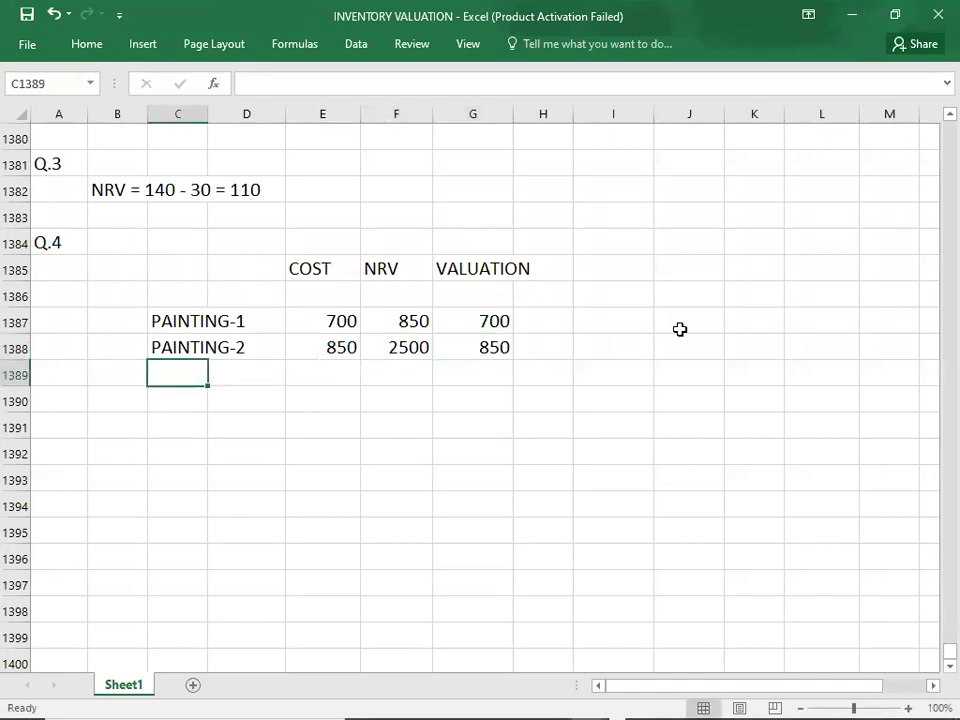
- Label the third table row PAINTING-3 in cell C1389
text(PAINTINNG)
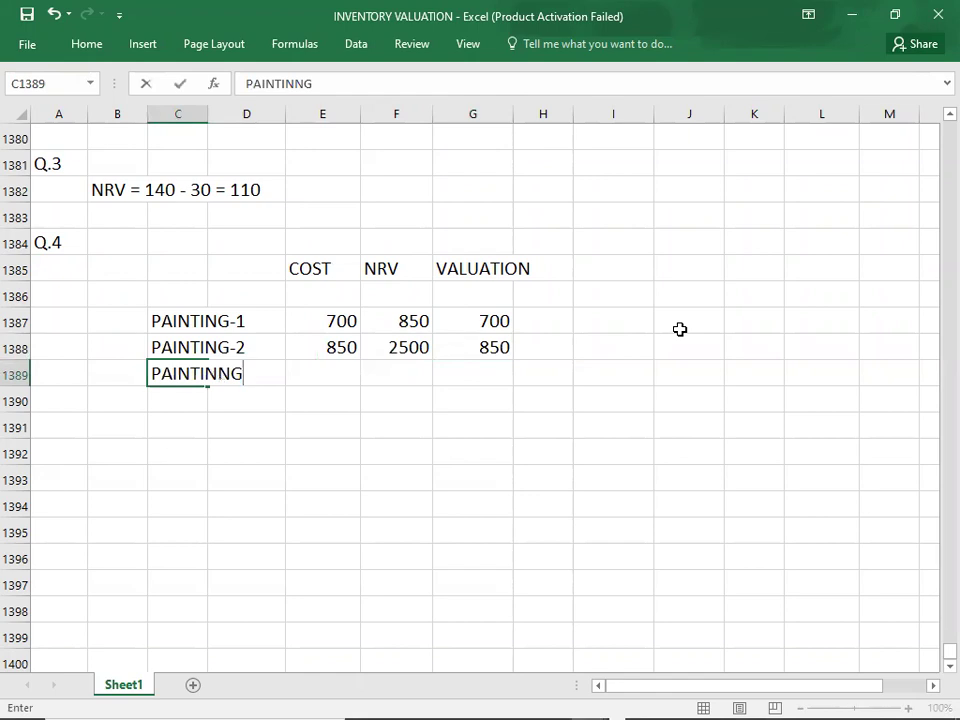
key(BackSpace)
key(BackSpace)
text(ING)
key(BackSpace)
key(BackSpace)
key(BackSpace)
key(BackSpace)
text(NG-3)
key(Tab)
key(Tab)
key(Right)
key(Left)
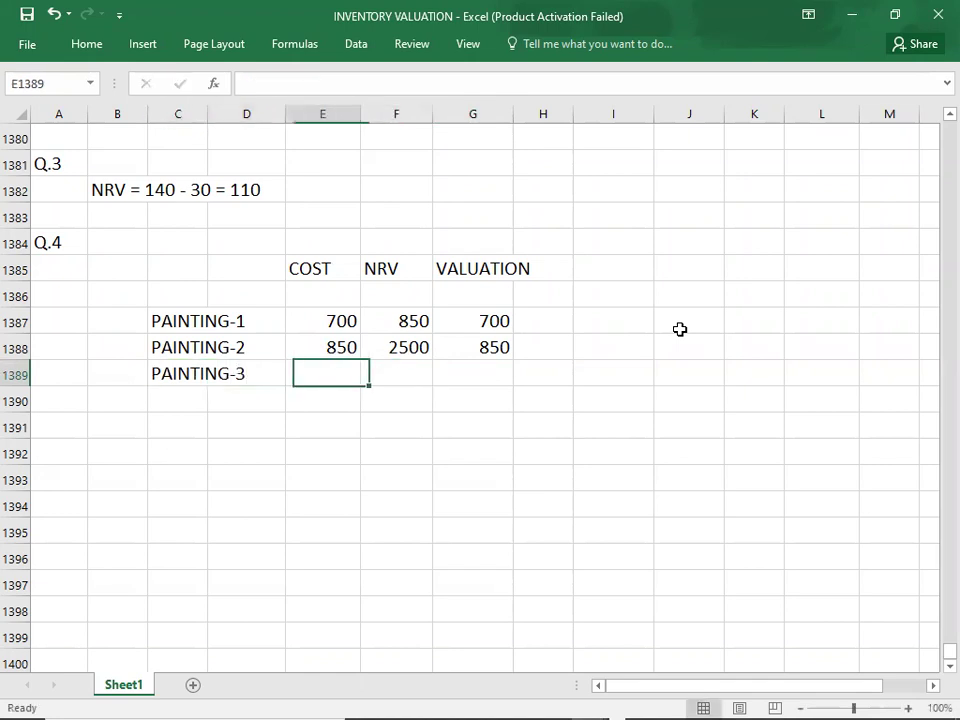
- Check the third painting's figures in the ABC PDF and enter cost 900 in E1389 and NRV 400 in F1389
key(alt+Tab)
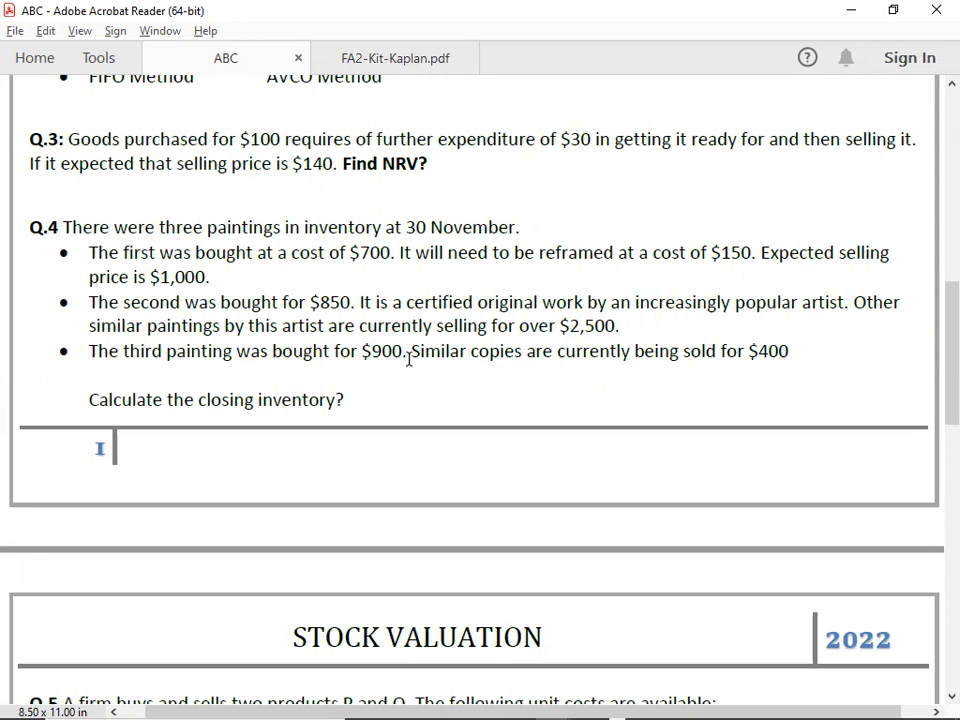
key(alt+Tab)
text(900)
key(Right)
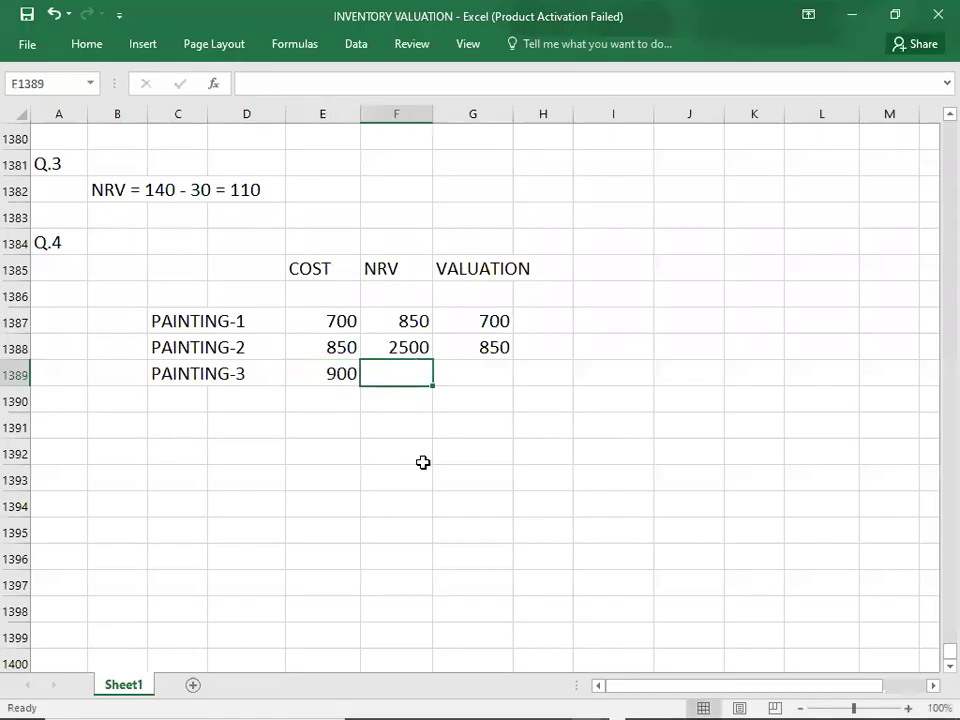
key(alt+Tab)
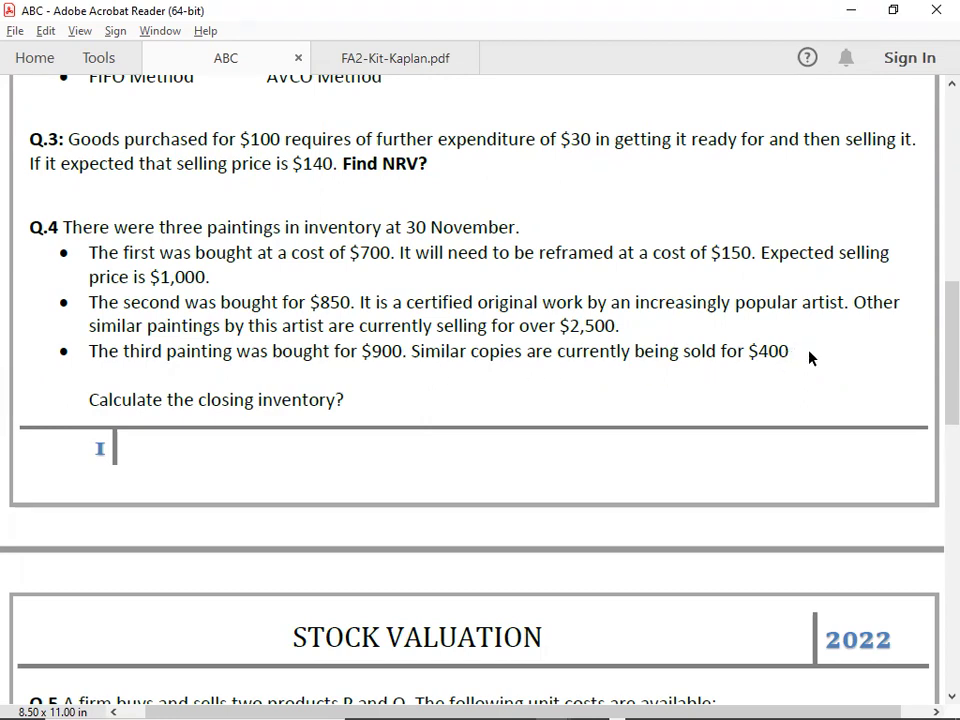
key(alt+Tab)
text(400)
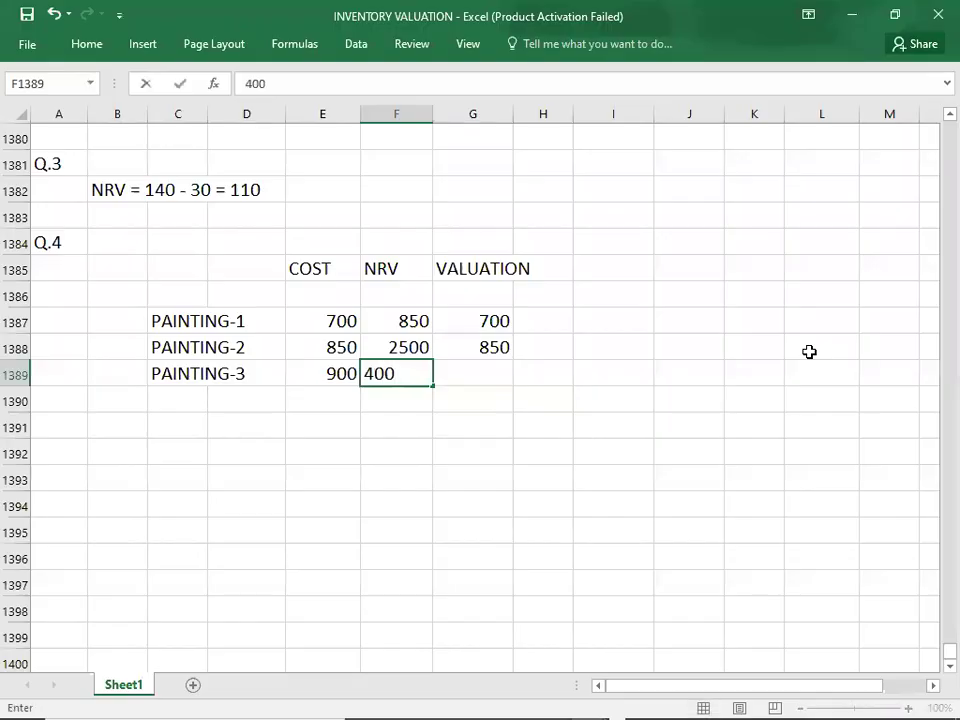
key(Right)
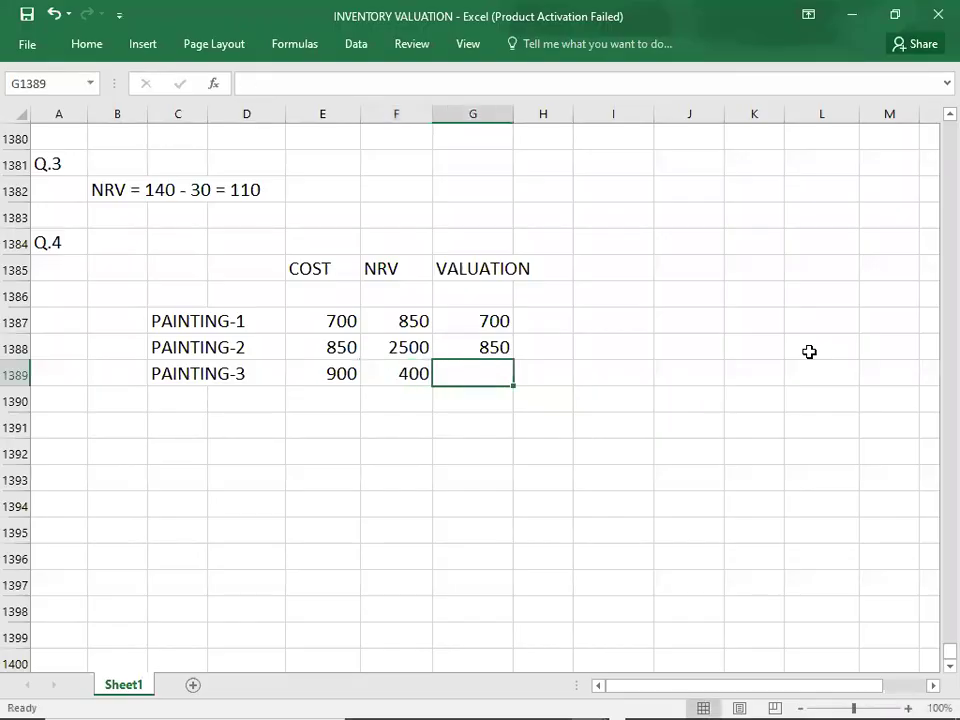
- Enter the third painting's valuation of 400 in G1389 and give cell G1390 a top and double bottom border
text(400)
key(Down)
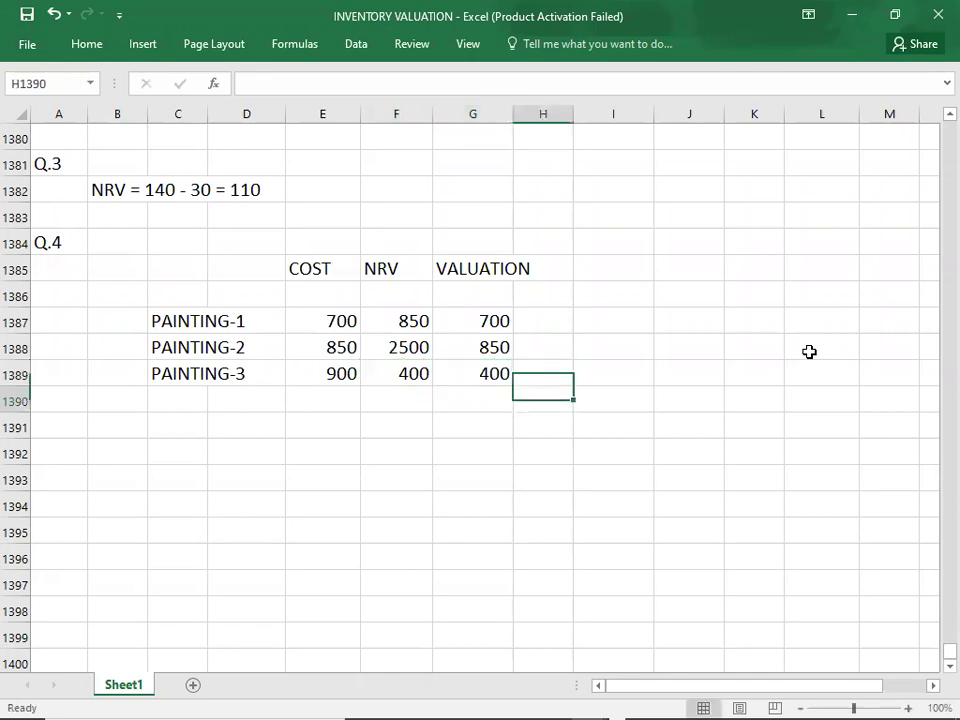
key(Left)
key(Left)
key(Left)
key(Left)
key(Left)
key(Right)
key(Right)
key(Right)
key(Right)
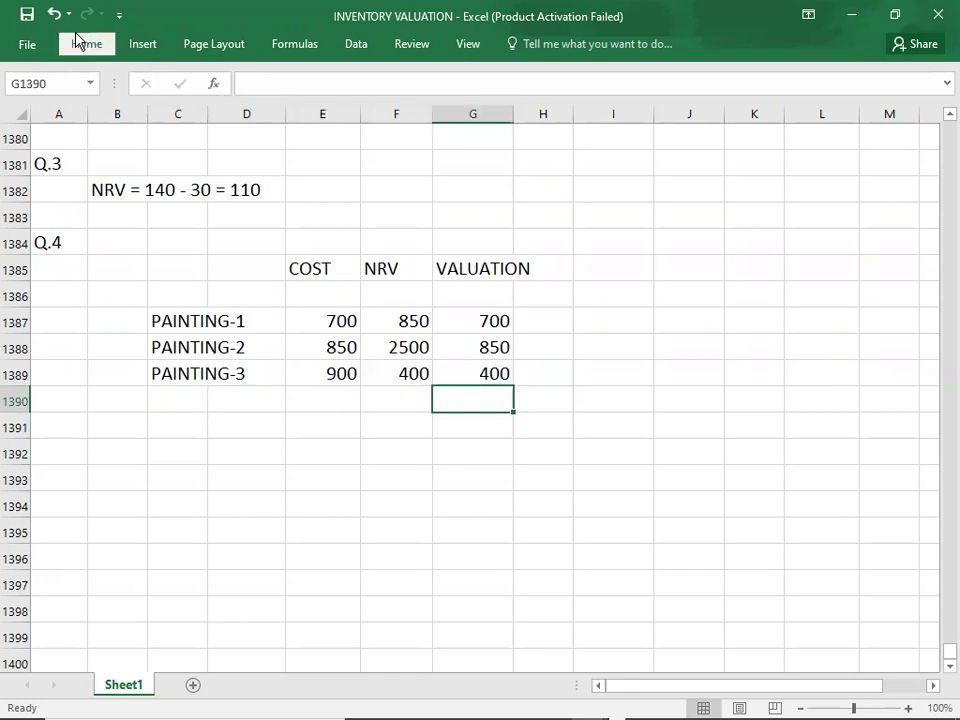
click(80, 42)
click(191, 105)
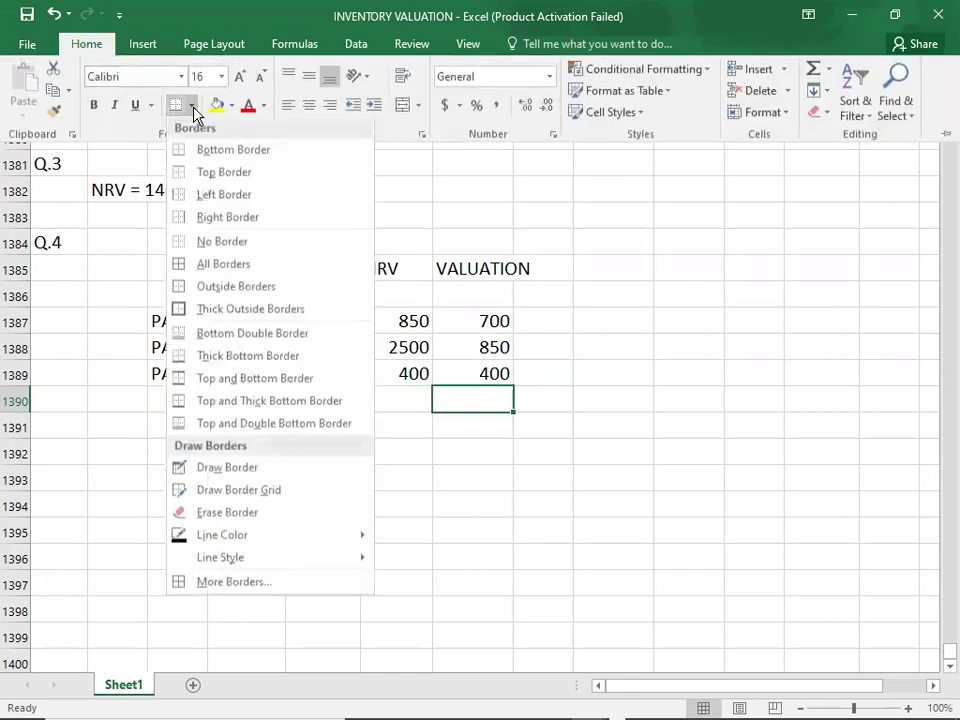
click(186, 424)
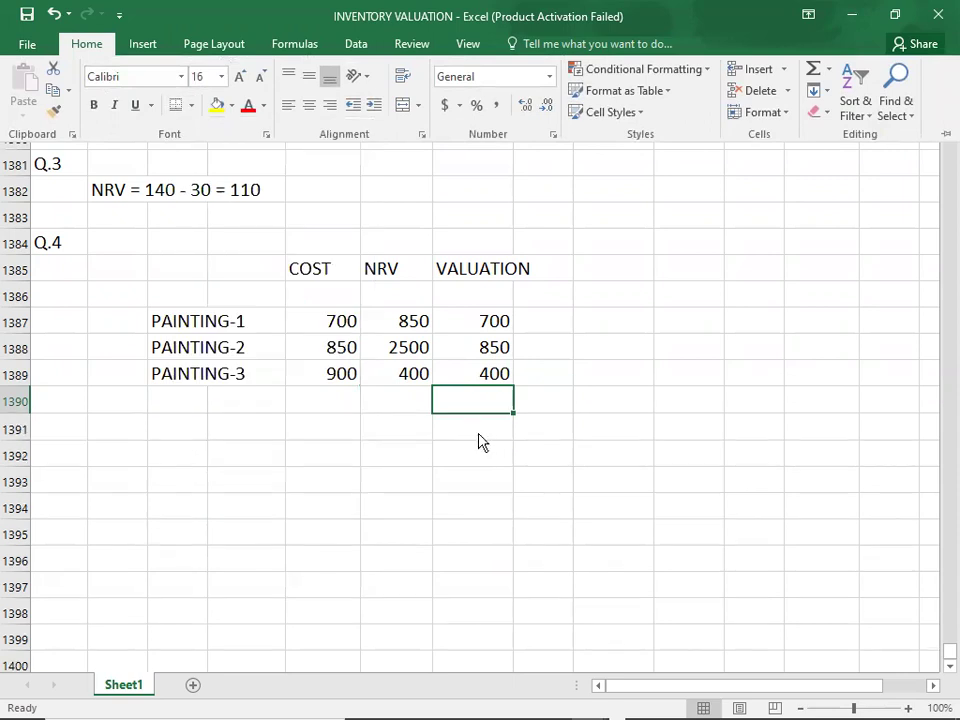
- Add up the three painting valuations and enter the total 1950 in G1390
key(Up)
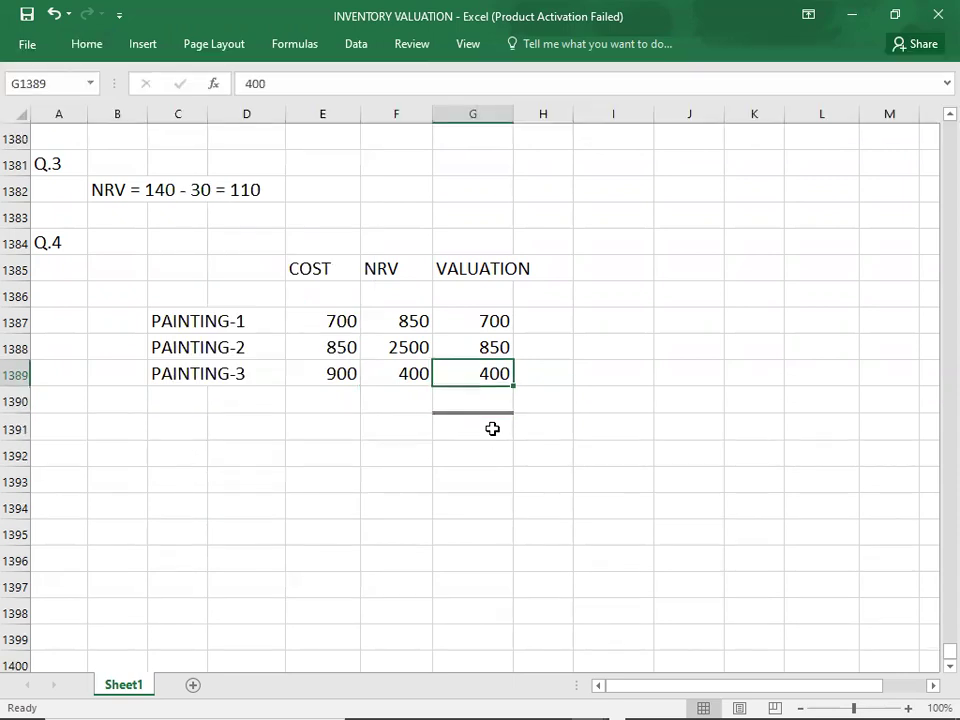
key(shift+Up)
key(shift+Up)
key(Down)
text(1)
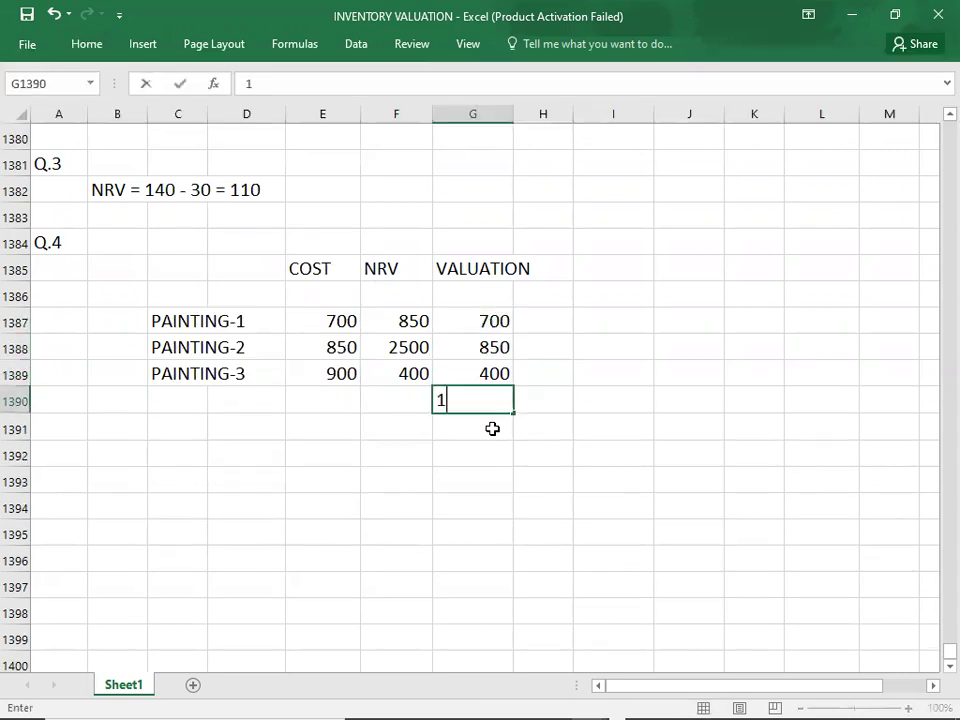
text(950)
- Label the total row CLOSING INVENTORY in cell C1390
key(Left)
key(Left)
key(Left)
key(Left)
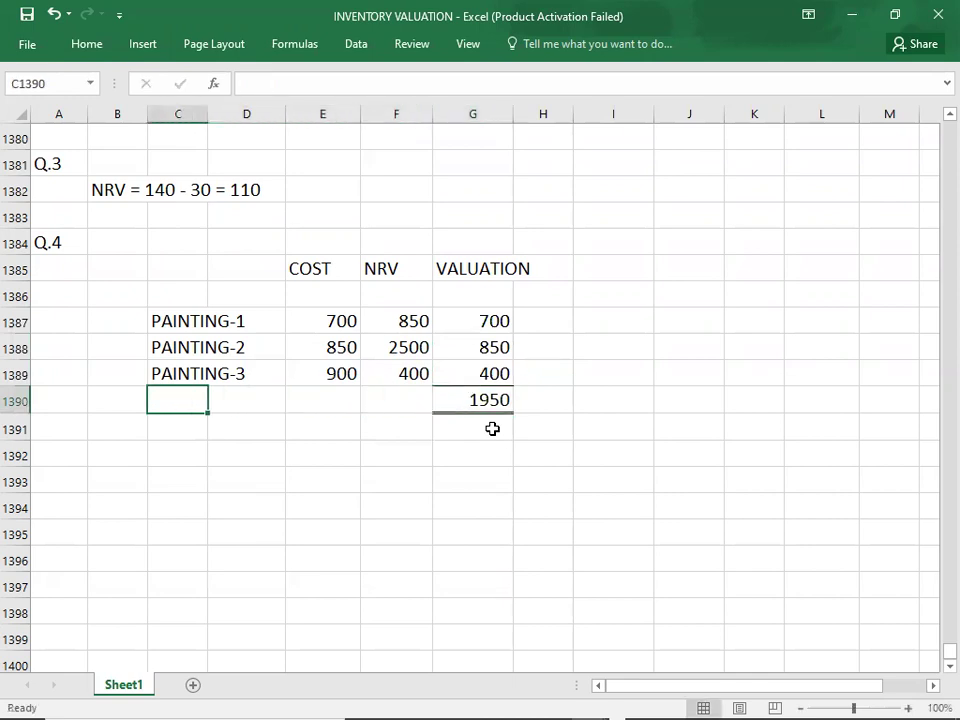
text(CLOSING INVENTOYRY)
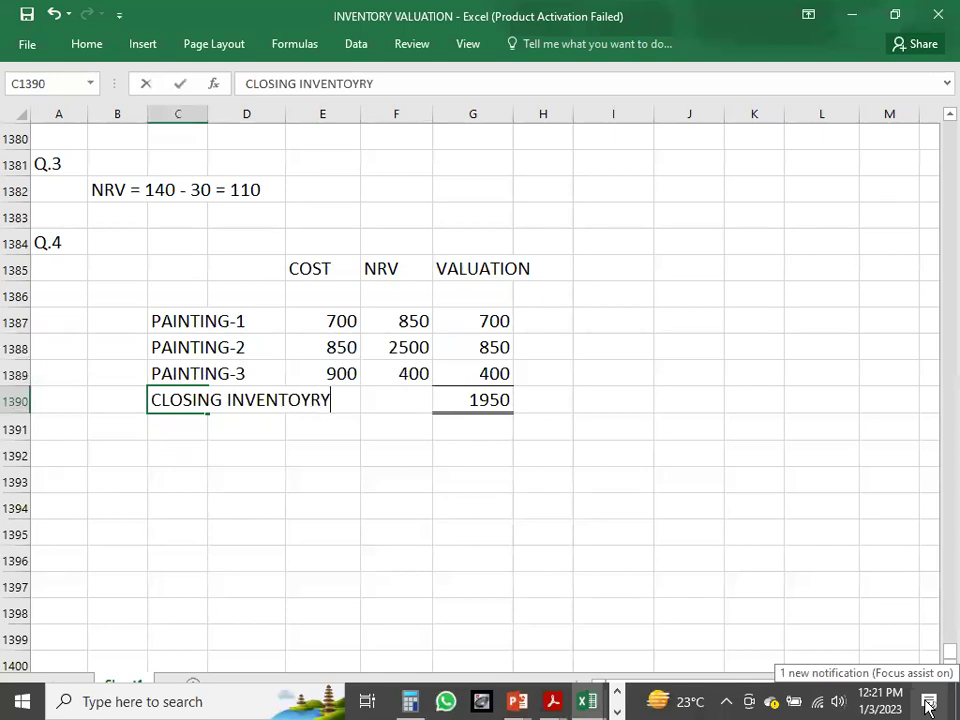
key(BackSpace)
key(BackSpace)
key(BackSpace)
text(RY)
key(Return)
key(Return)
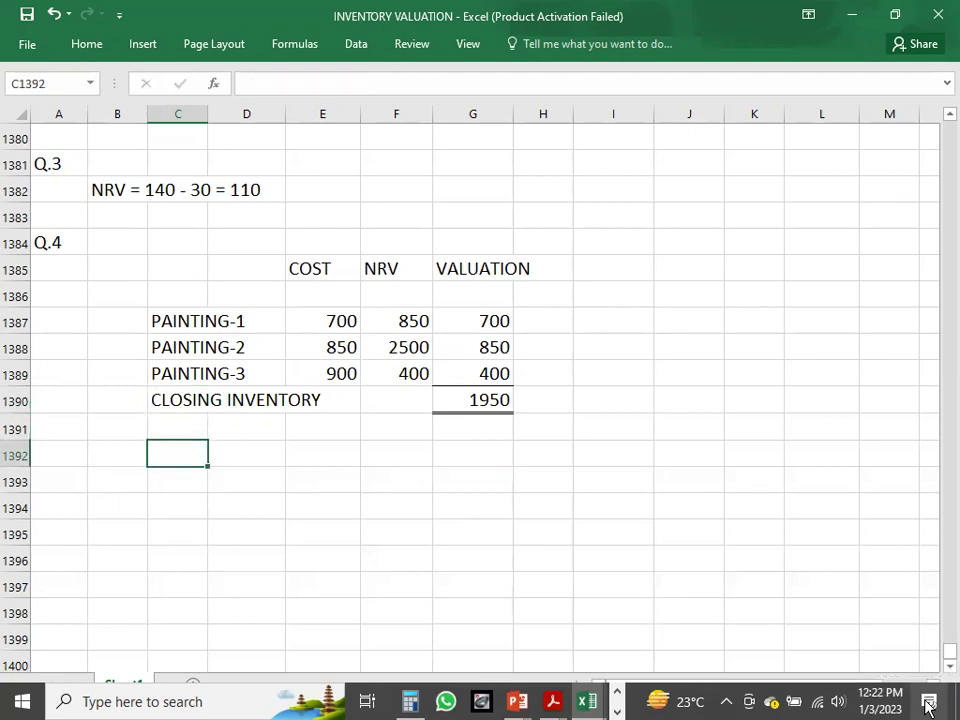
- Enter the heading Q.5 in A1392 and read question 5 about products P and Q in the ABC PDF
click(66, 456)
text(Q.5)
key(Return)
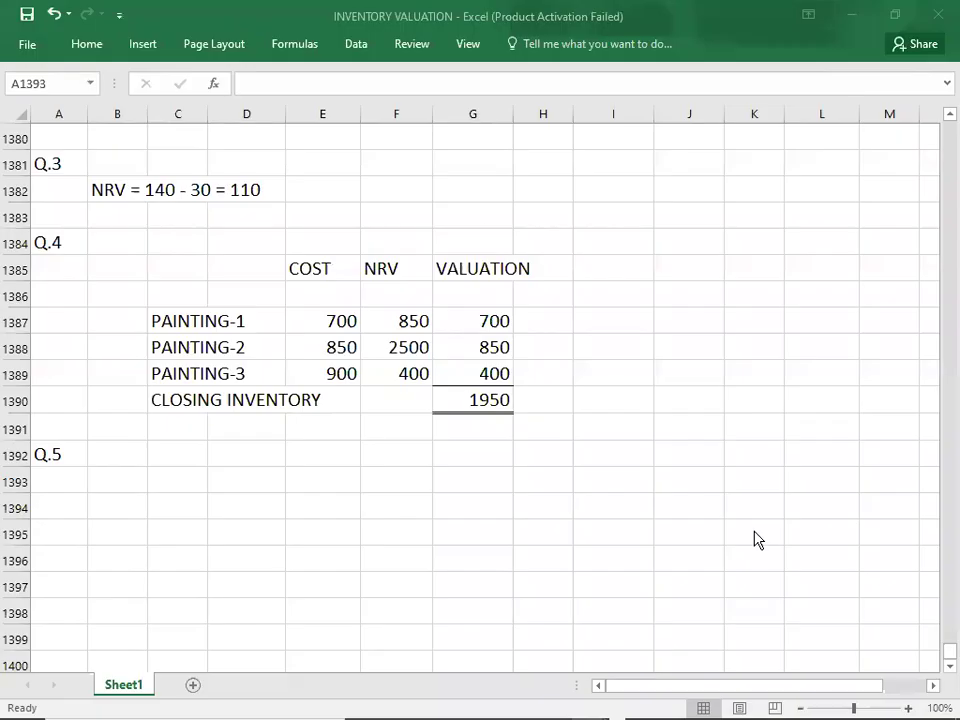
key(alt+Tab)
scroll(754, 540, down, 2)
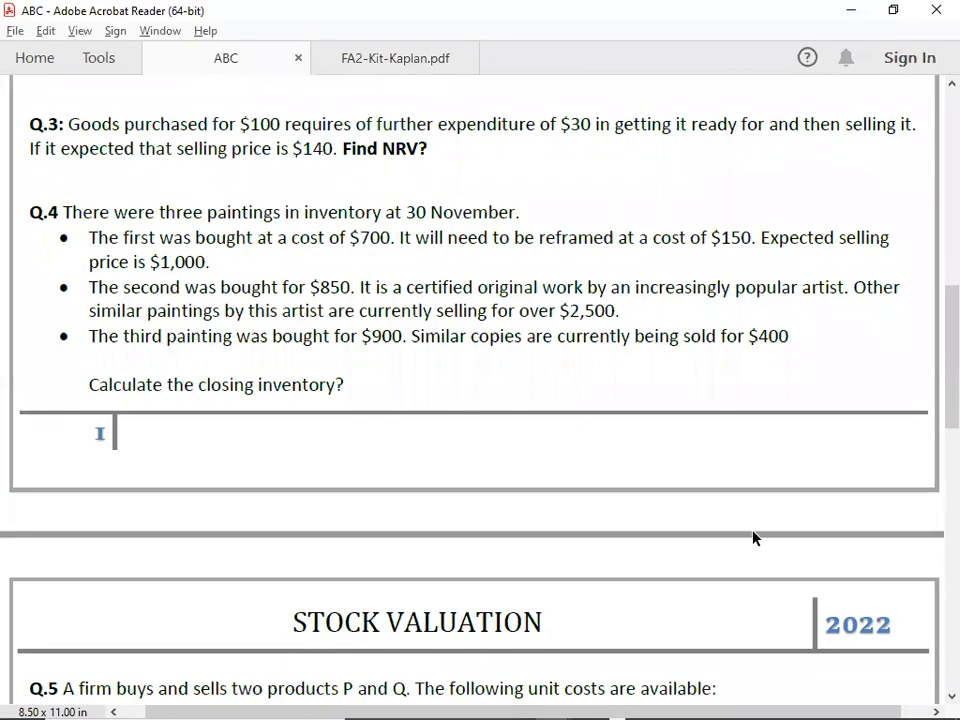
scroll(754, 540, down, 6)
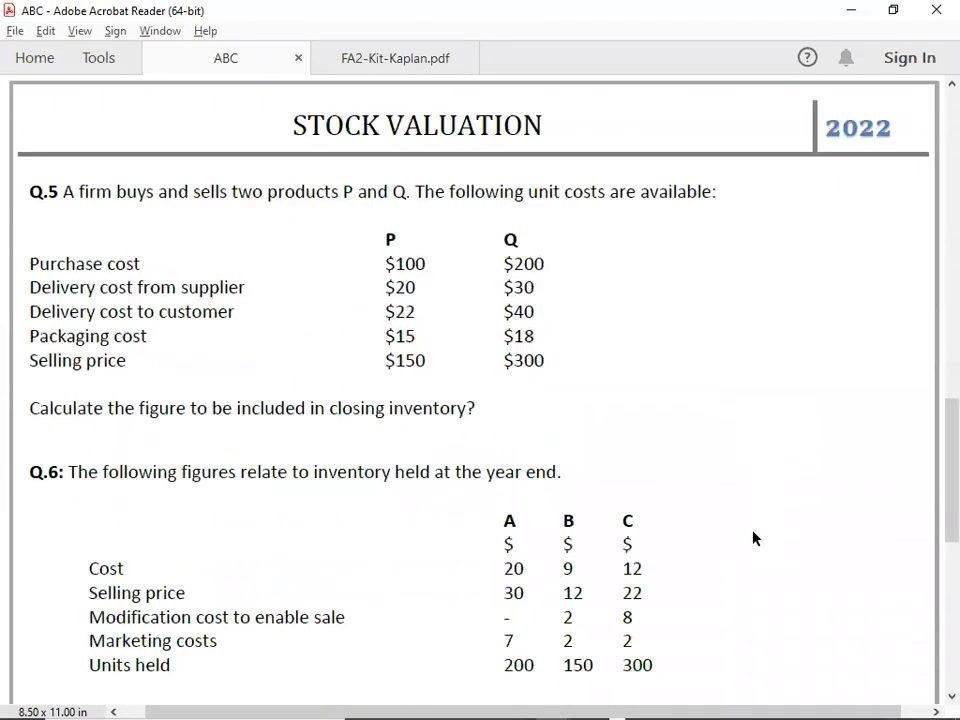
scroll(124, 258, left, 1)
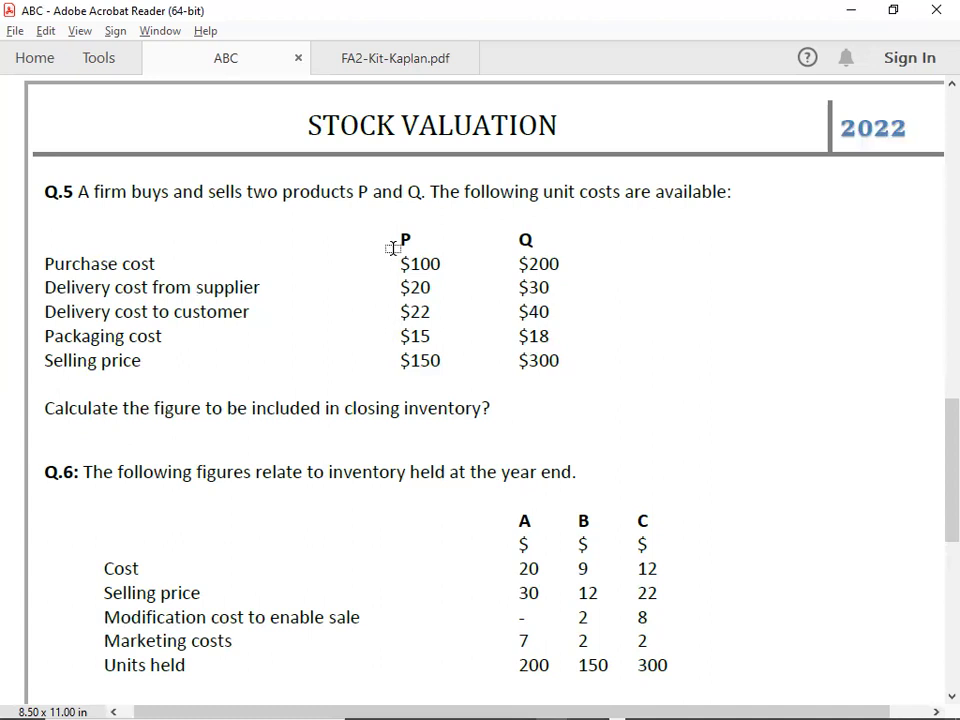
key(alt+Tab)
key(alt+Tab)
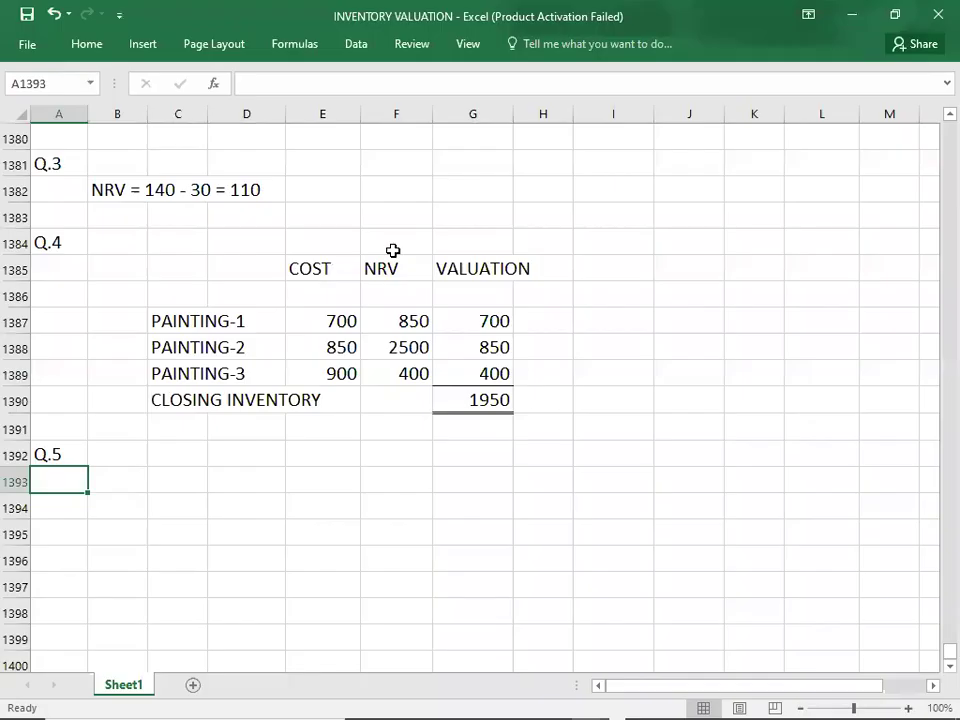
- Copy the COST, NRV and VALUATION headings from E1385:G1385 to E1393:G1393
key(Right)
key(Up)
key(Up)
key(Up)
key(Up)
key(Up)
key(Up)
key(Up)
key(Up)
key(Right)
key(Right)
key(Right)
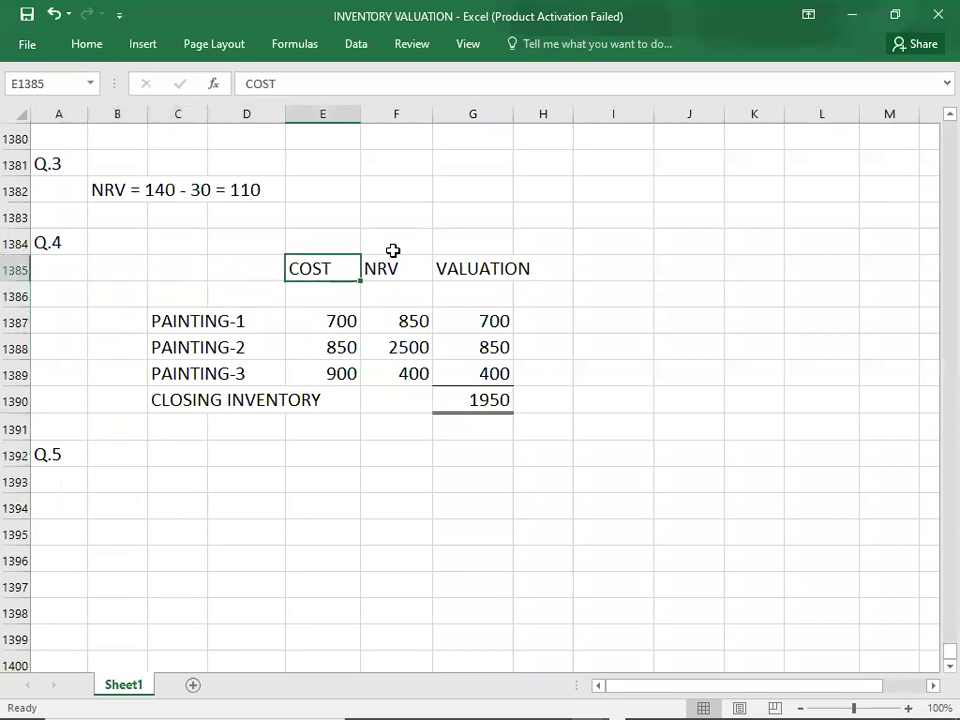
key(shift+Right)
key(shift+Right)
key(ctrl+c)
key(Down)
key(Down)
key(Down)
key(Down)
key(Down)
key(Down)
key(Down)
key(Down)
key(ctrl+v)
- Label the Q.5 product rows P in C1395 and Q in C1396
key(Down)
key(Down)
key(Down)
key(Down)
key(Down)
key(Down)
key(Down)
key(Down)
key(Down)
key(Down)
key(Down)
key(Down)
key(Down)
key(Down)
key(Down)
key(Down)
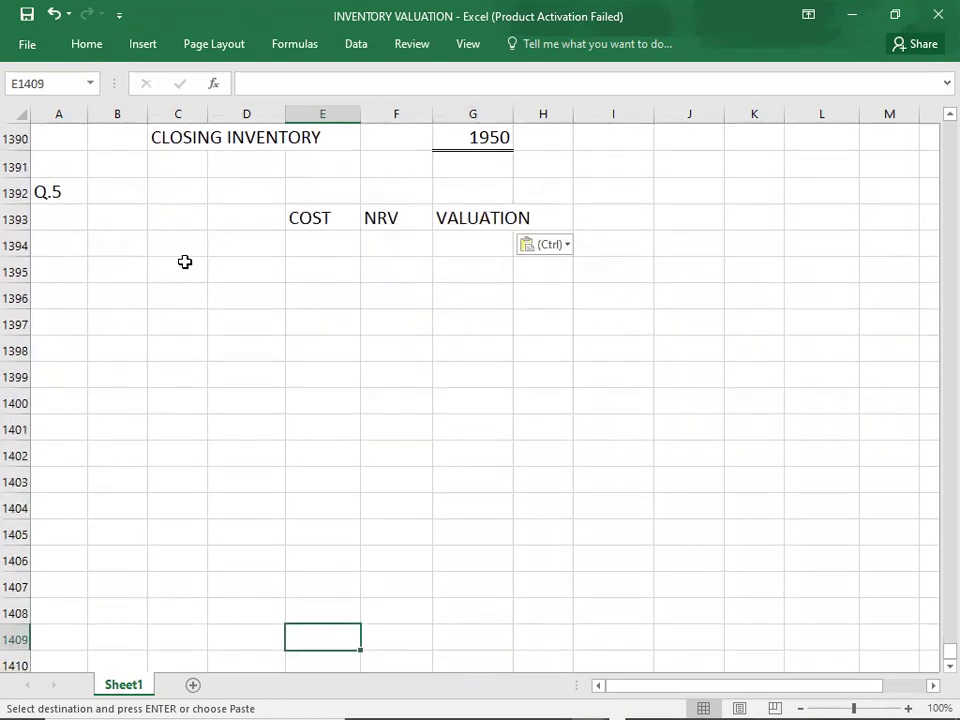
click(195, 265)
text(P)
key(Return)
text(Q)
- Using product P's purchase and supplier delivery costs in the ABC PDF, enter its cost of 120 in E1395
key(Up)
key(Right)
key(Right)
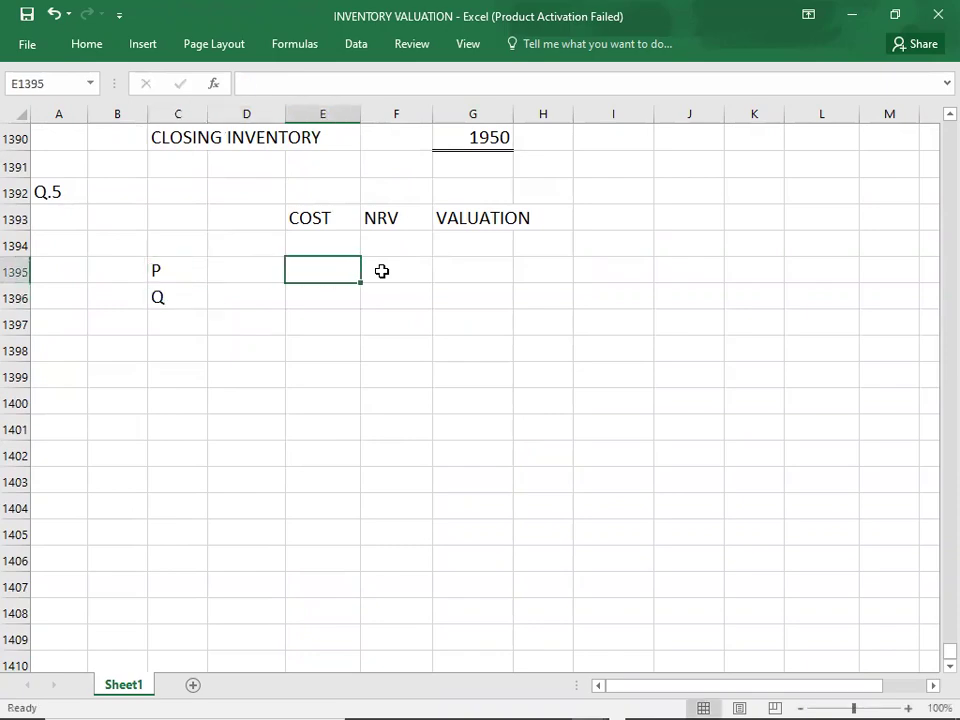
key(alt+Tab)
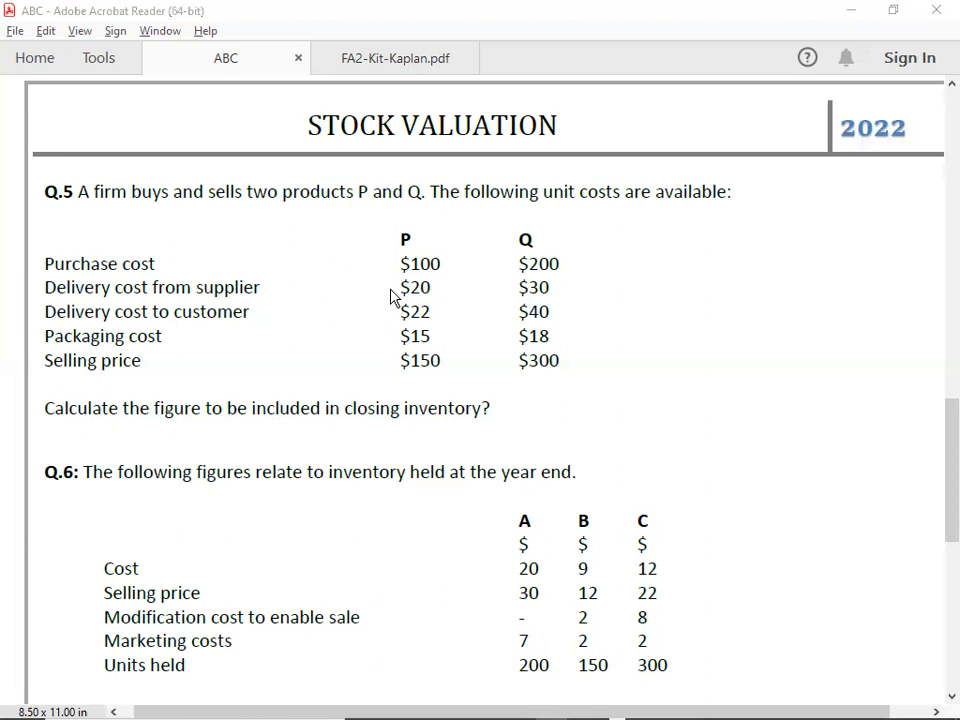
key(alt+Tab)
text(120)
key(Tab)
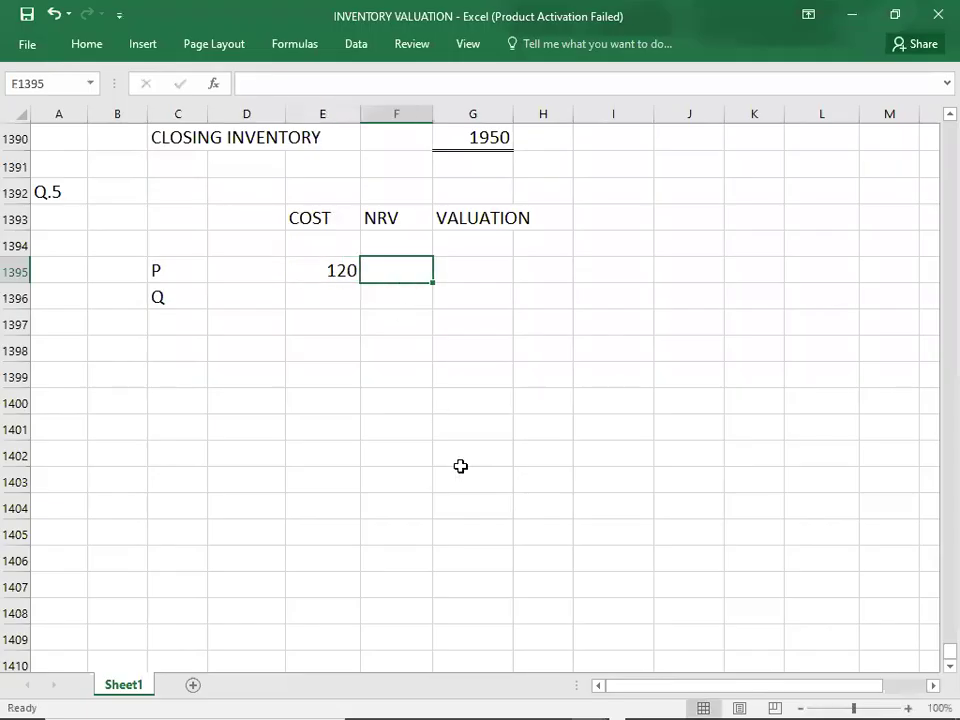
- Work out product P's NRV from the ABC PDF and enter NRV 113 in F1395 and valuation 113 in G1395
key(alt+Tab)
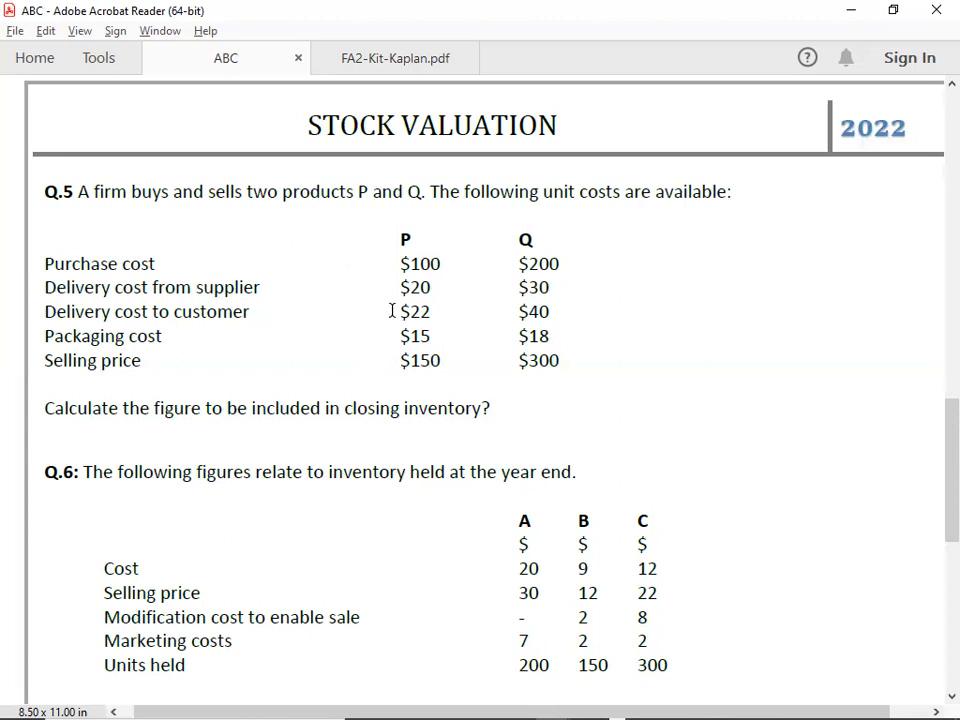
key(alt+Tab)
key(alt+Tab)
key(alt+Tab)
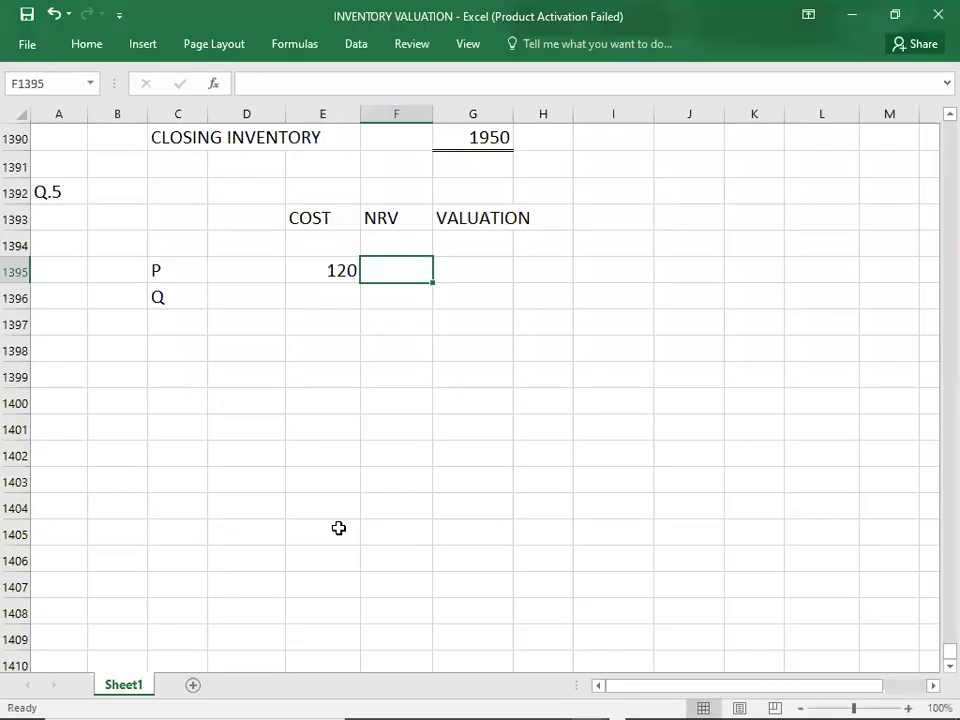
text(113)
key(Tab)
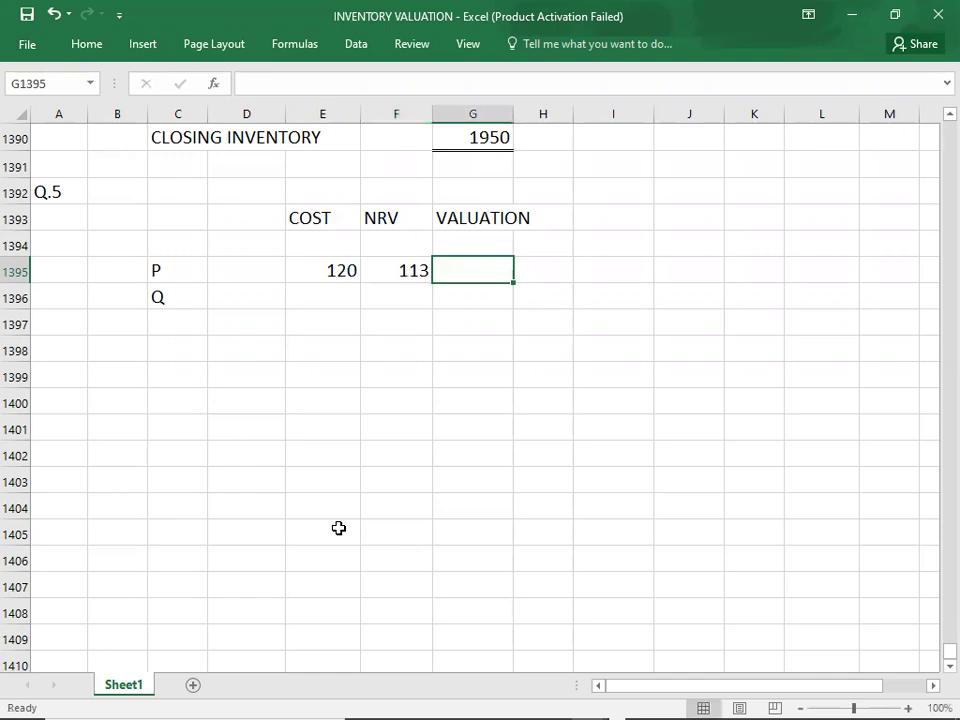
text(113)
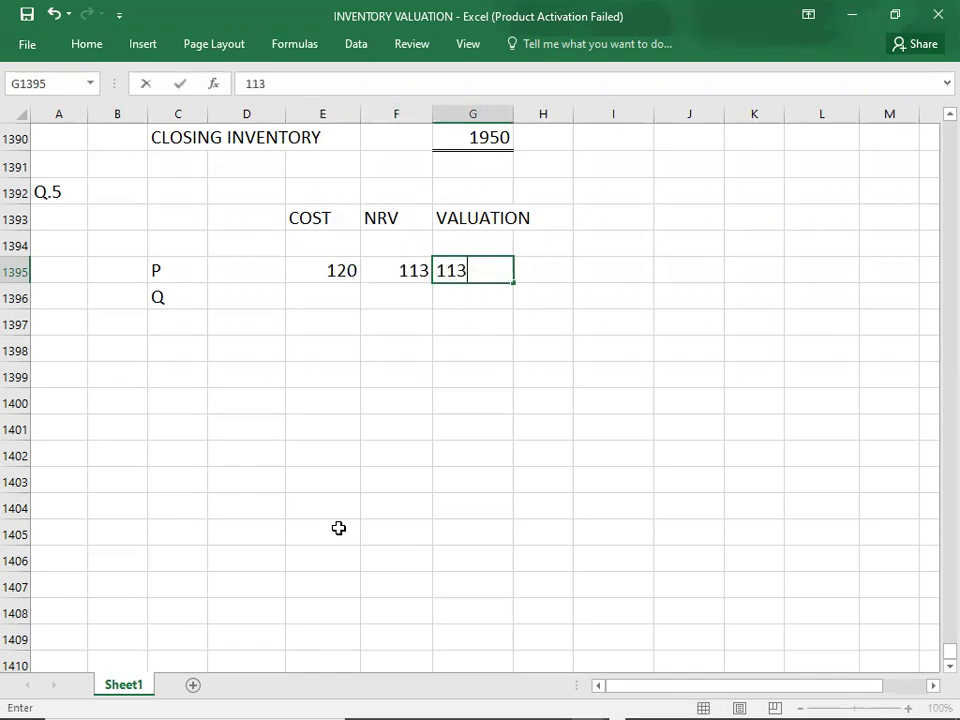
key(Return)
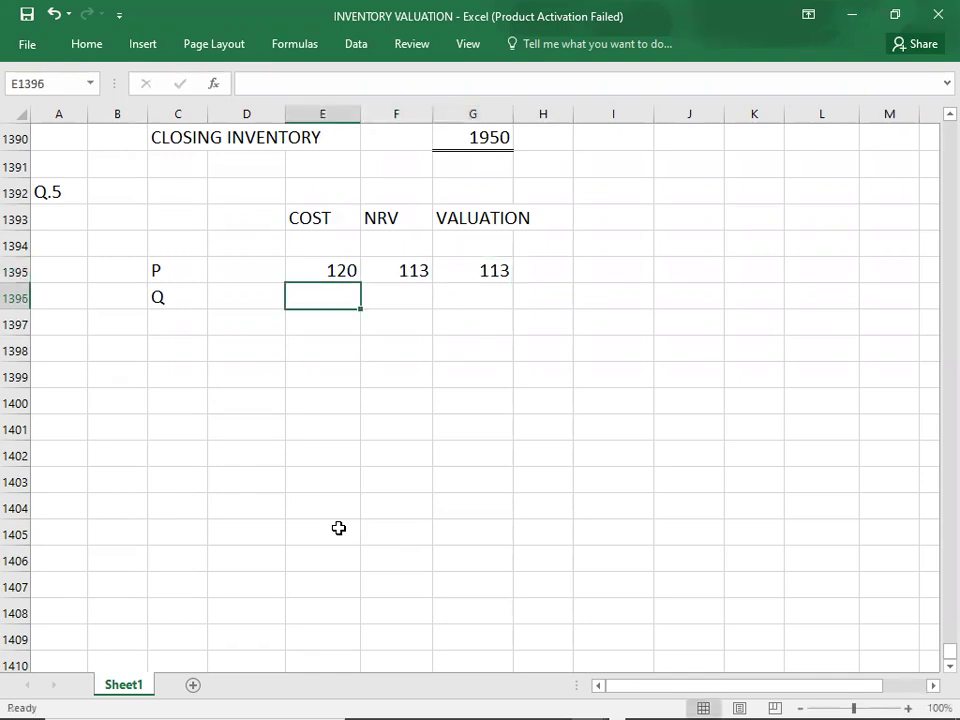
- Using product Q's figures in the ABC PDF, enter cost 230 in E1396 and NRV 242 in F1396
key(alt+Tab)
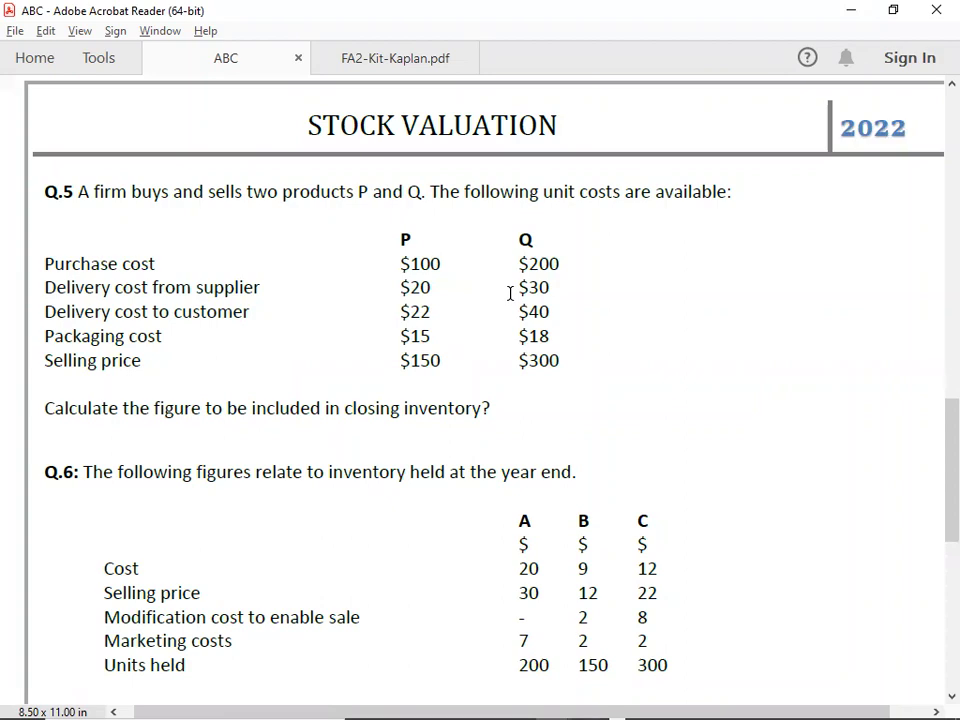
key(alt+Tab)
text(230)
key(Tab)
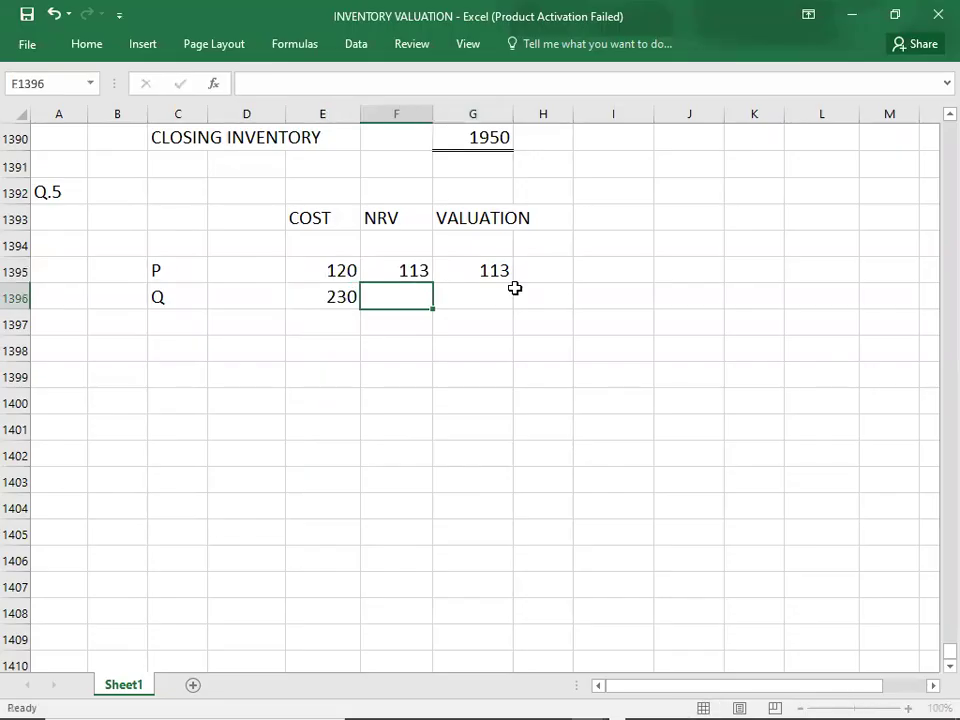
key(alt+Tab)
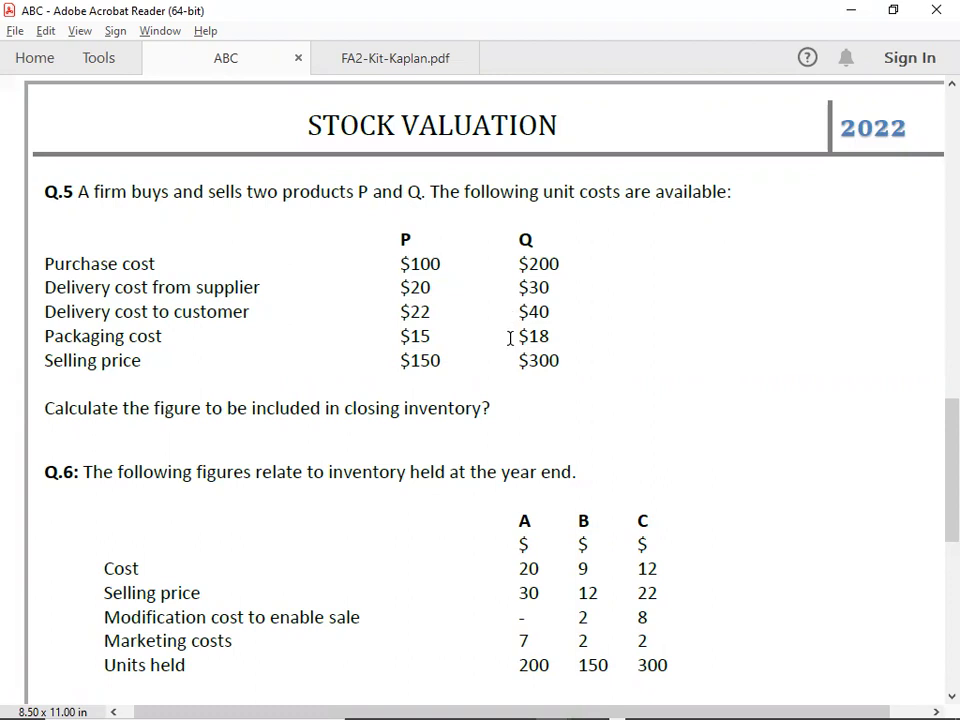
key(alt+Tab)
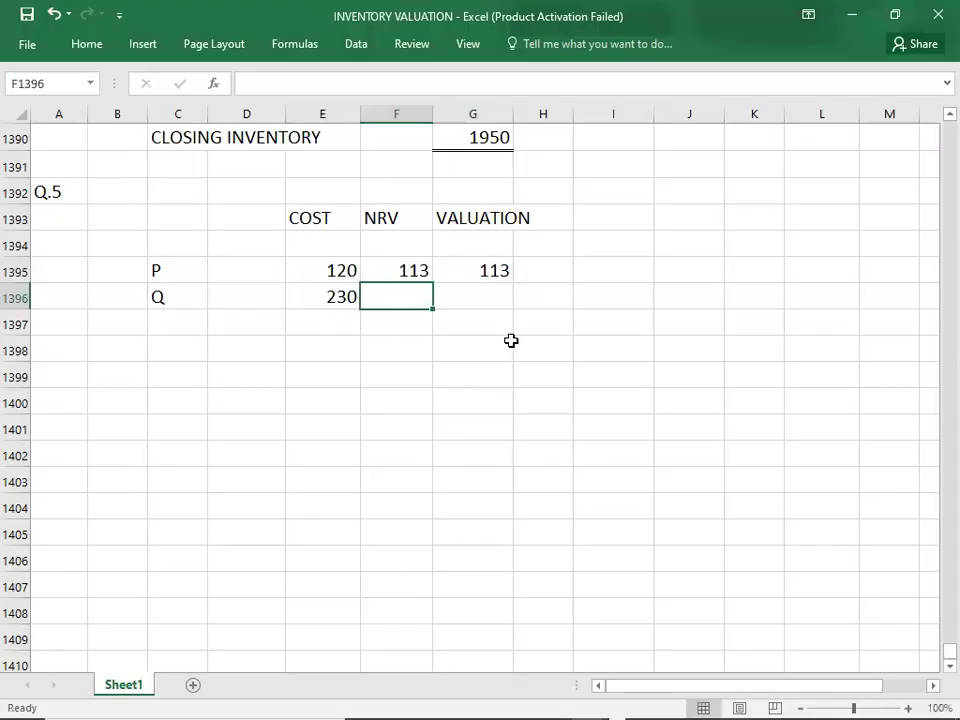
text(242)
key(Tab)
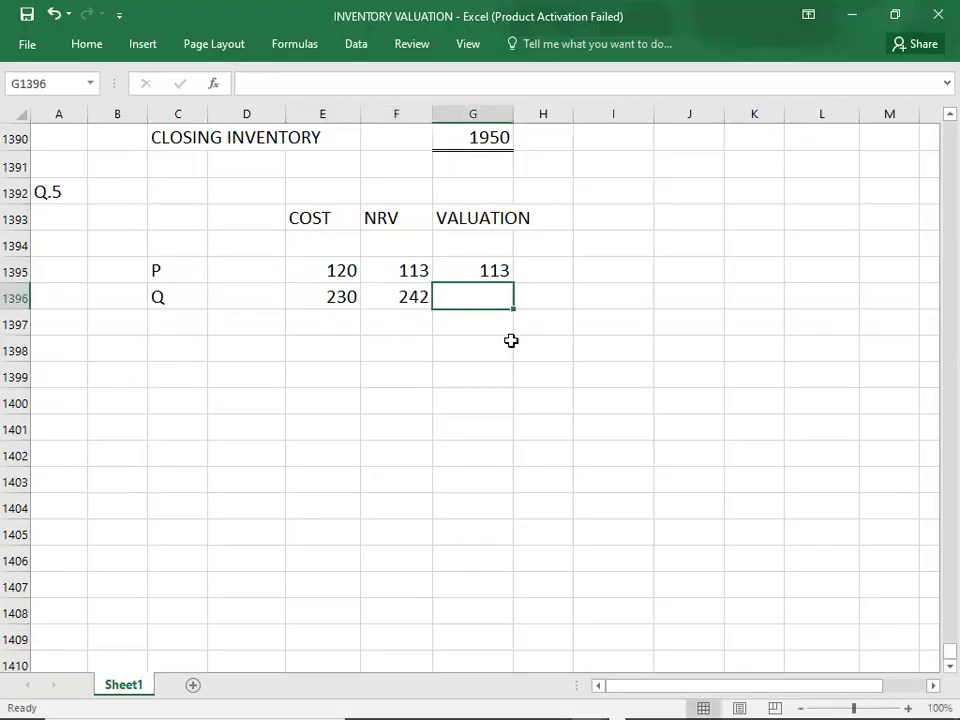
- Compare product Q's cost with its NRV and enter the valuation 230 in G1396
click(336, 301)
key(Right)
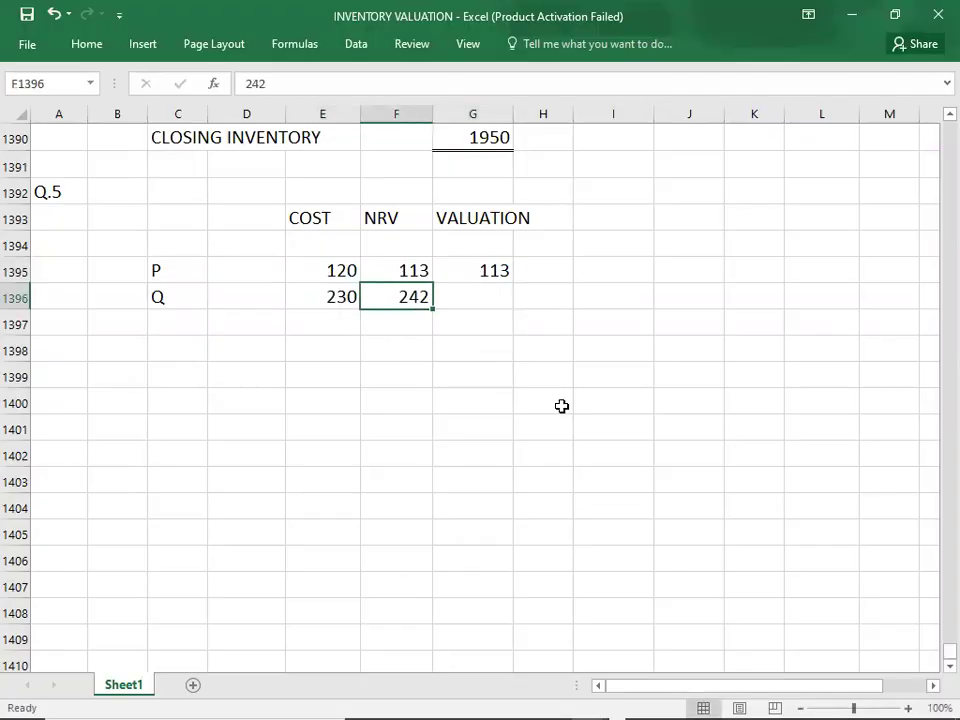
key(Tab)
text(230)
key(Return)
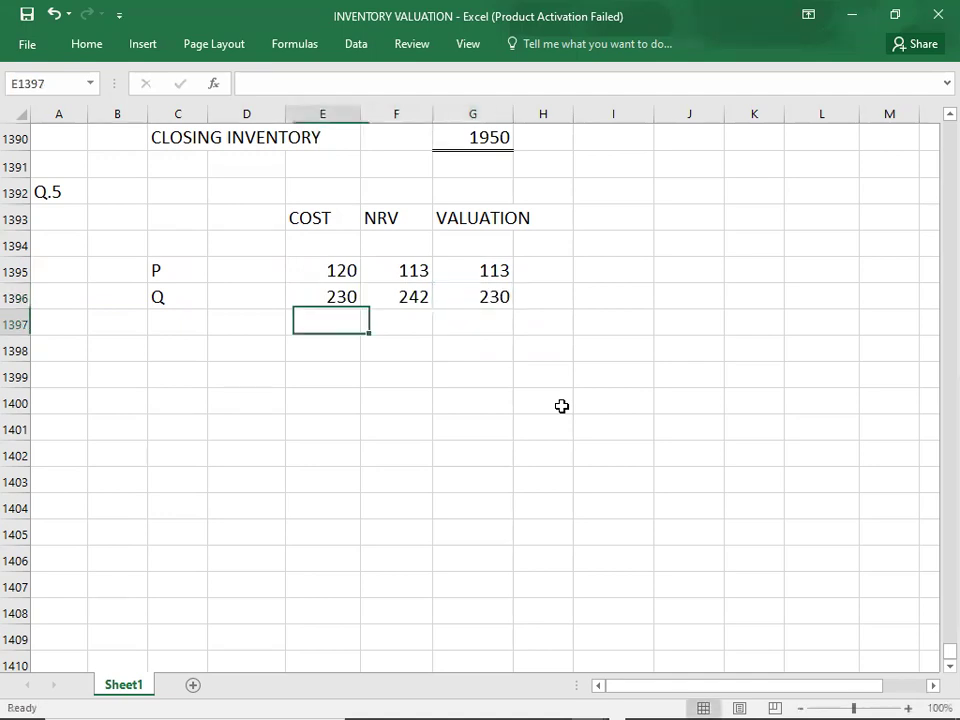
- Give cell G1397 a top and double bottom border and enter the Q.5 valuation total of 343 in it
key(Up)
key(Right)
key(Up)
key(Up)
key(Up)
key(Up)
key(Right)
key(Down)
key(Down)
key(Down)
key(Down)
key(Down)
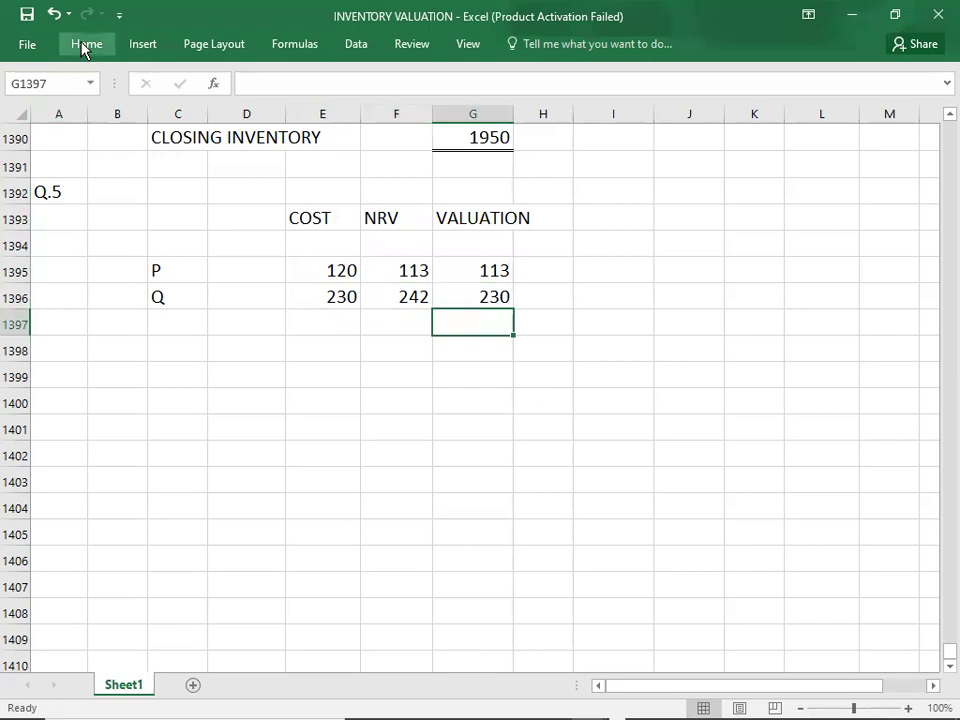
click(85, 45)
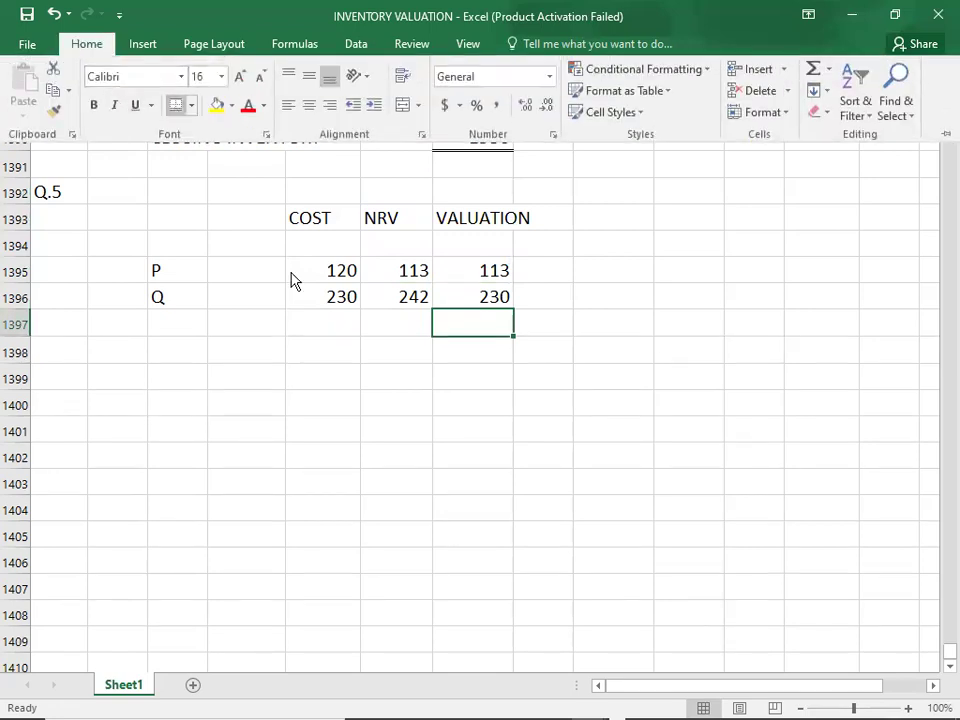
text(343)
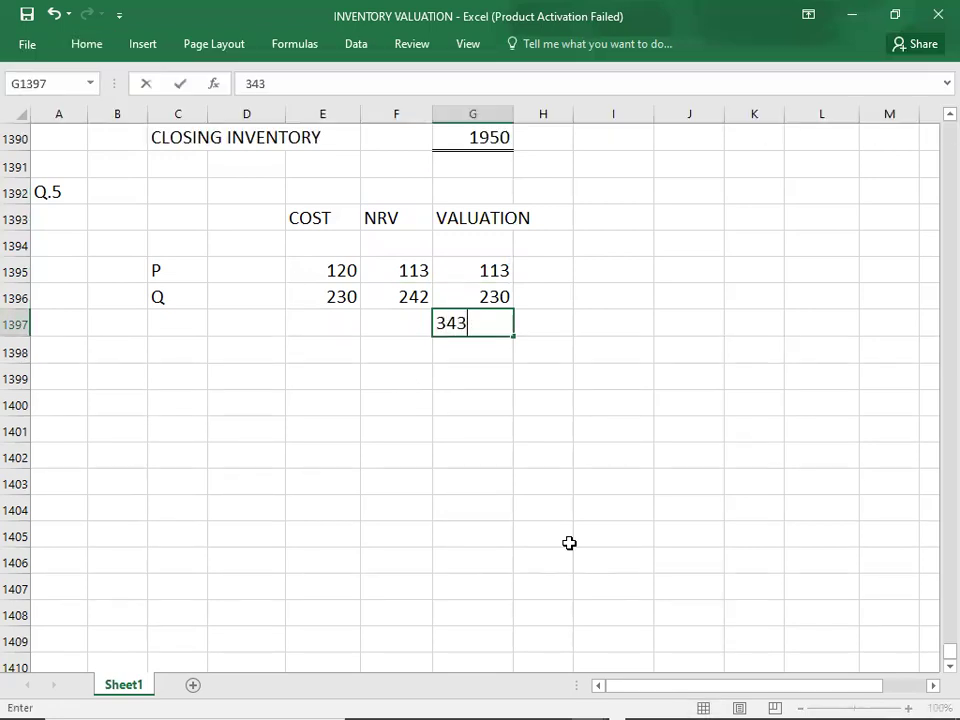
key(Left)
key(Left)
key(Left)
key(Left)
key(Right)
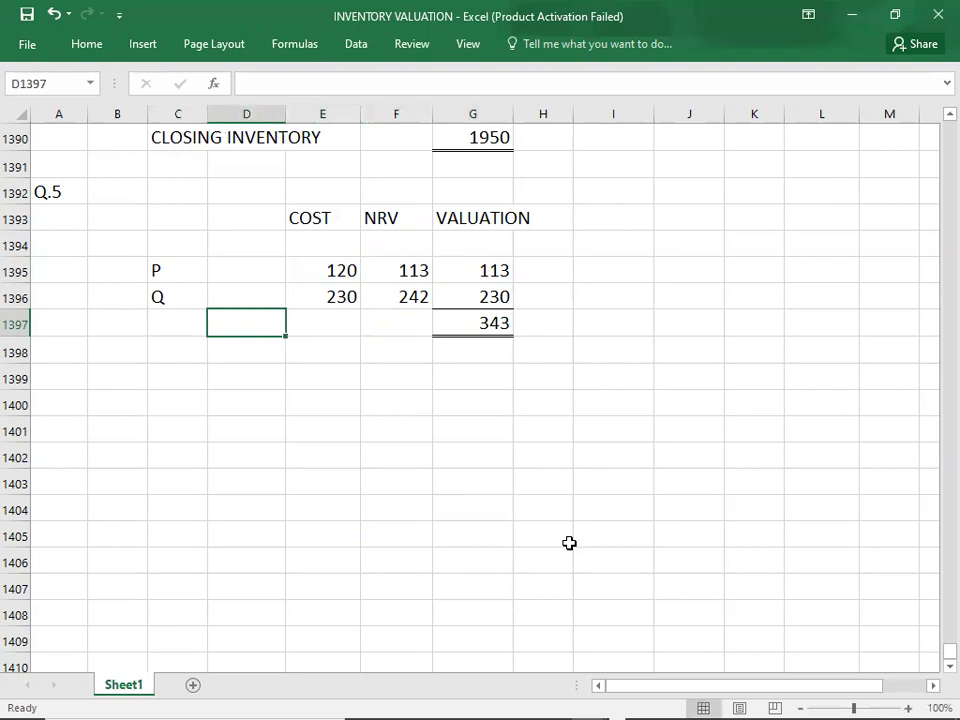
- Label the Q.5 total row by entering CLOSING STOCK in cell C1397
key(Left)
text(CLOS)
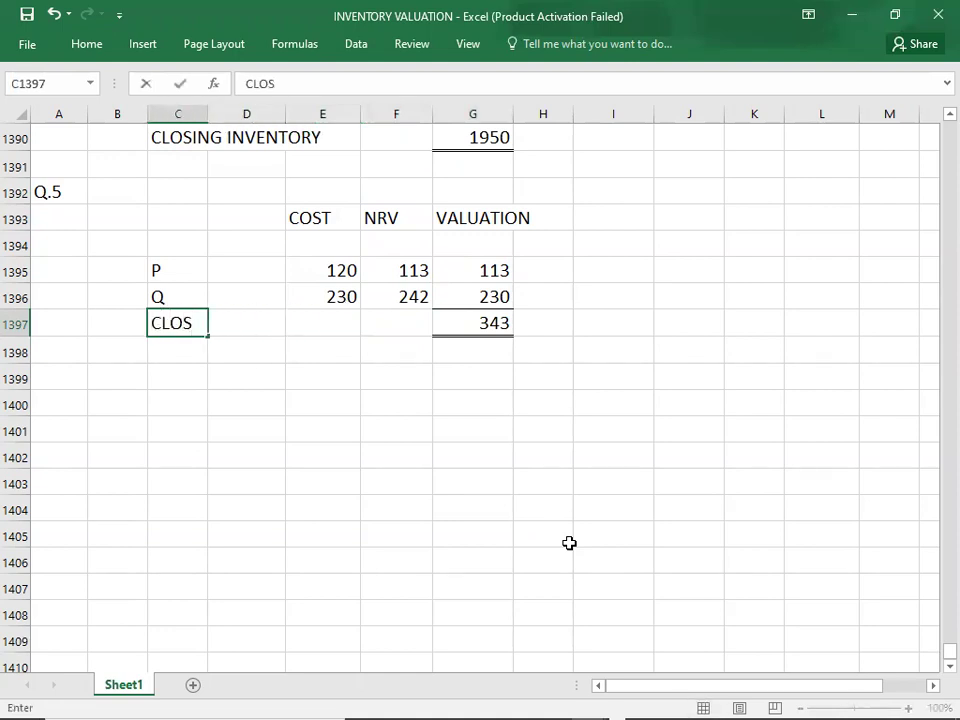
text(ING STOCK)
key(Return)
key(Up)
key(Up)
key(Up)
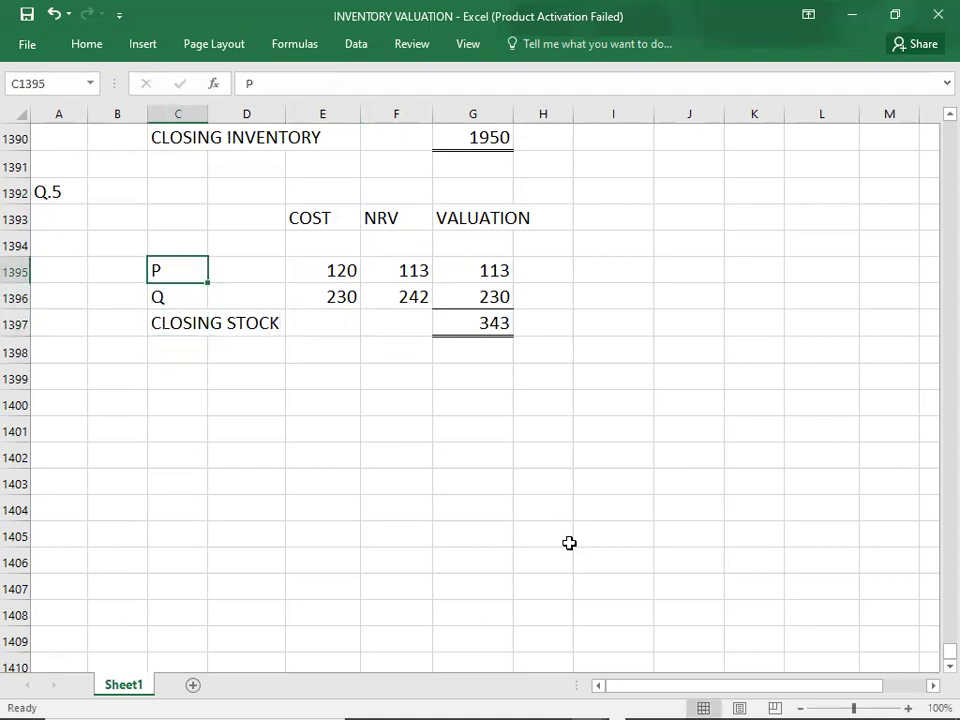
- Enter the question heading Q.6 in cell A1399
click(71, 379)
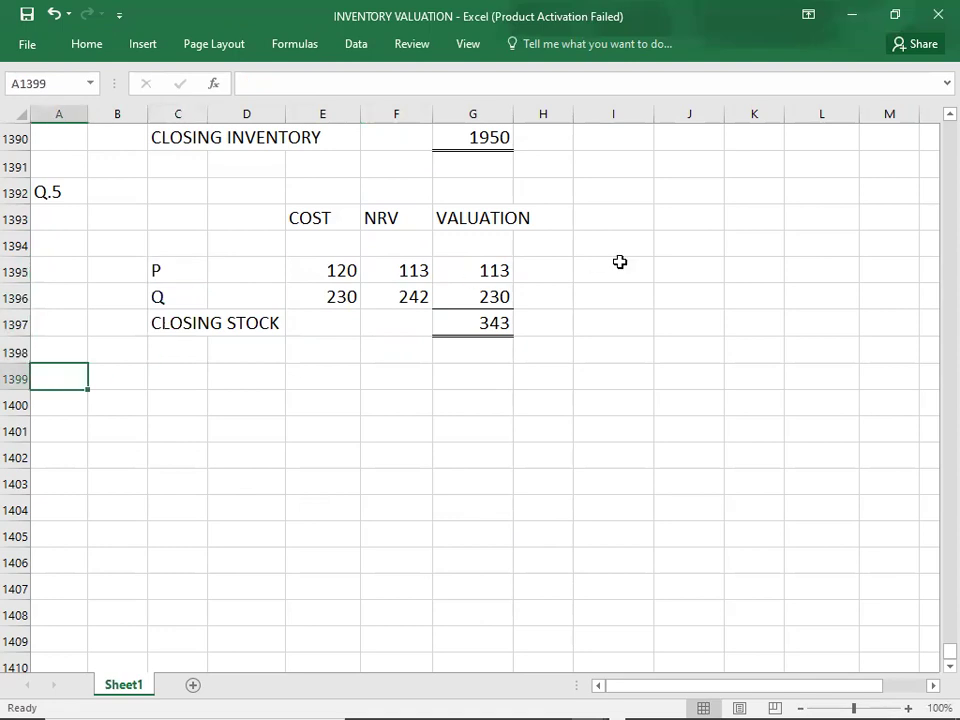
click(385, 277)
click(386, 298)
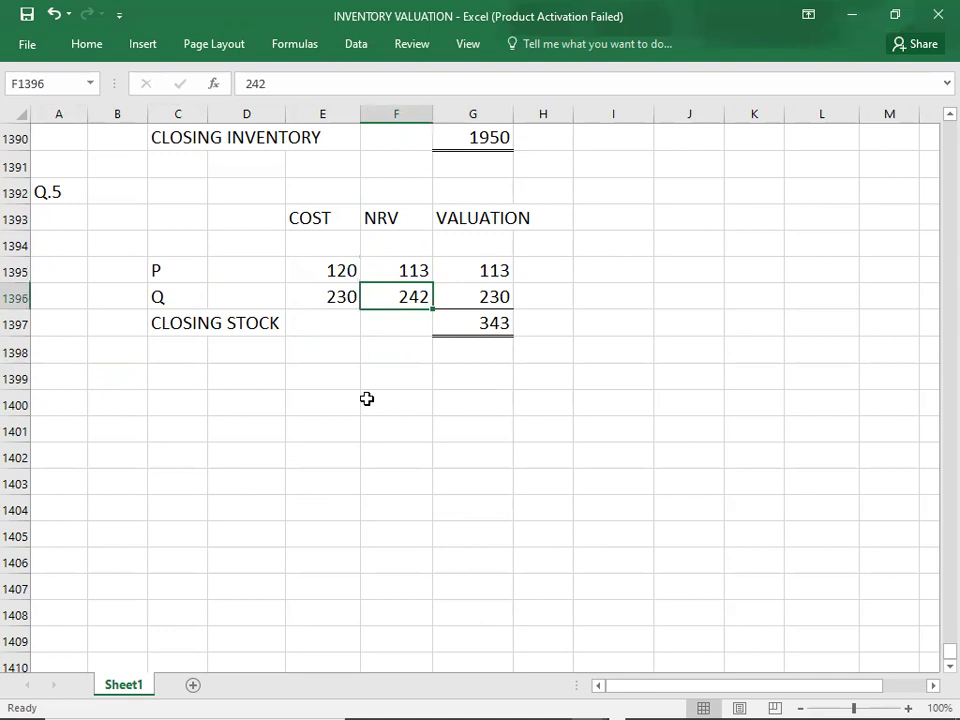
click(49, 381)
text(Q.6)
key(Return)
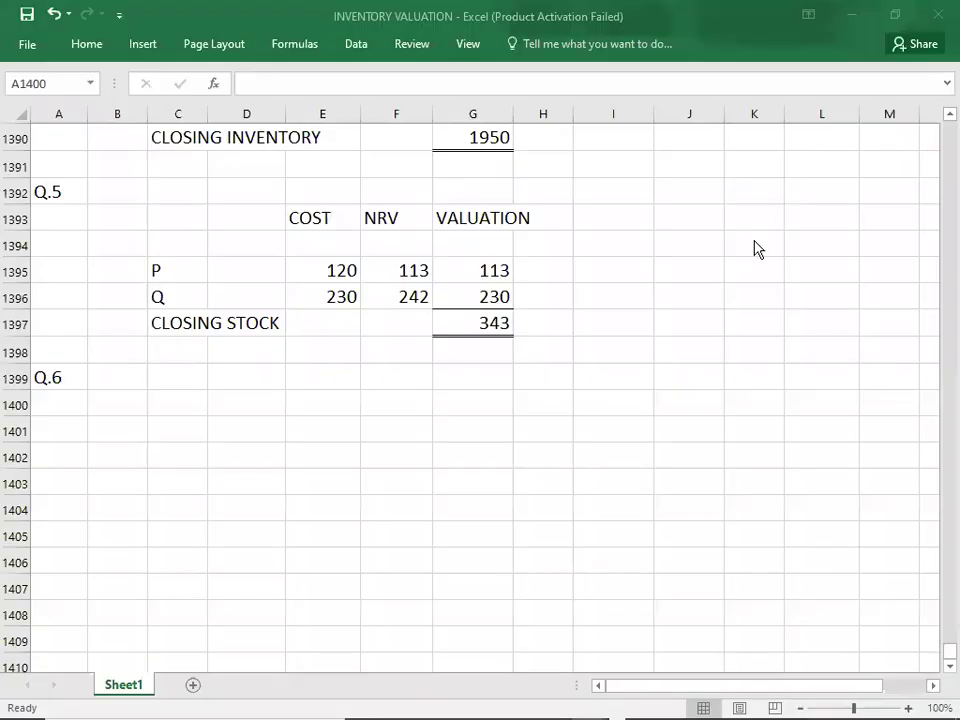
- Read Q.6 in the ABC PDF, then copy the COST, NRV and VALUATION headings from row 1393 to E1400:G1400 in the Excel sheet
key(alt+Tab)
key(alt+Tab)
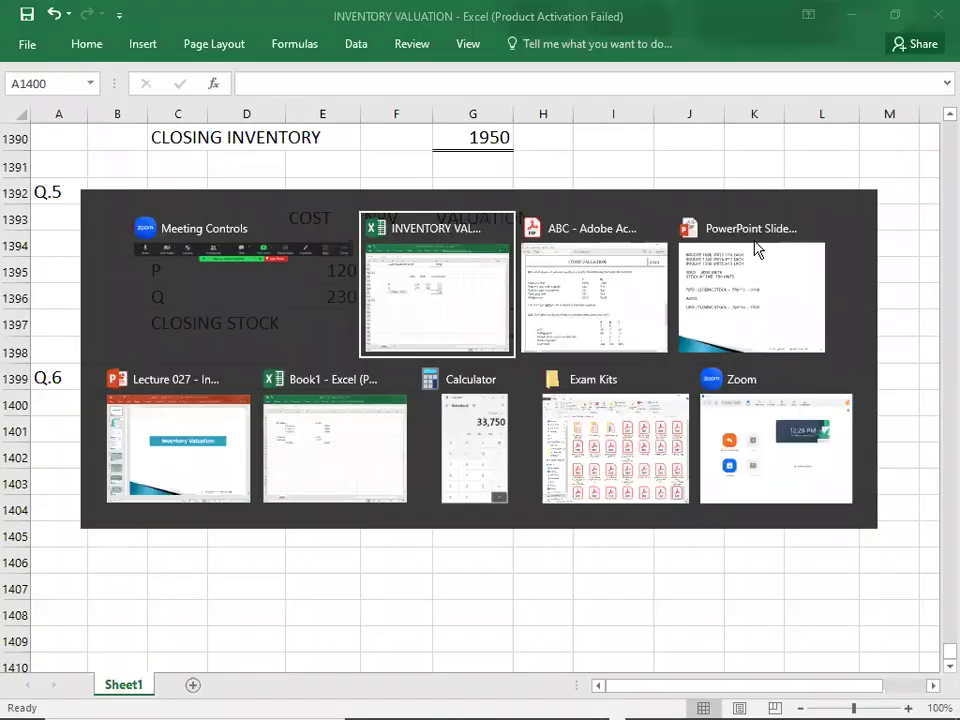
scroll(754, 246, down, 3)
scroll(754, 246, down, 3)
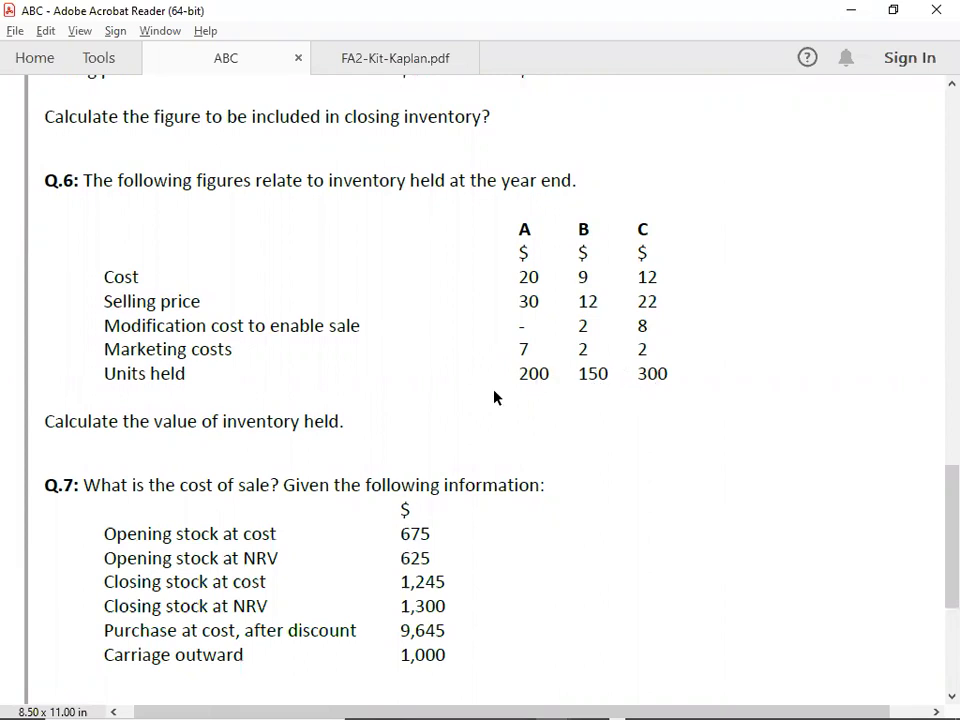
key(alt+Tab)
key(Tab)
key(Right)
key(Right)
key(Right)
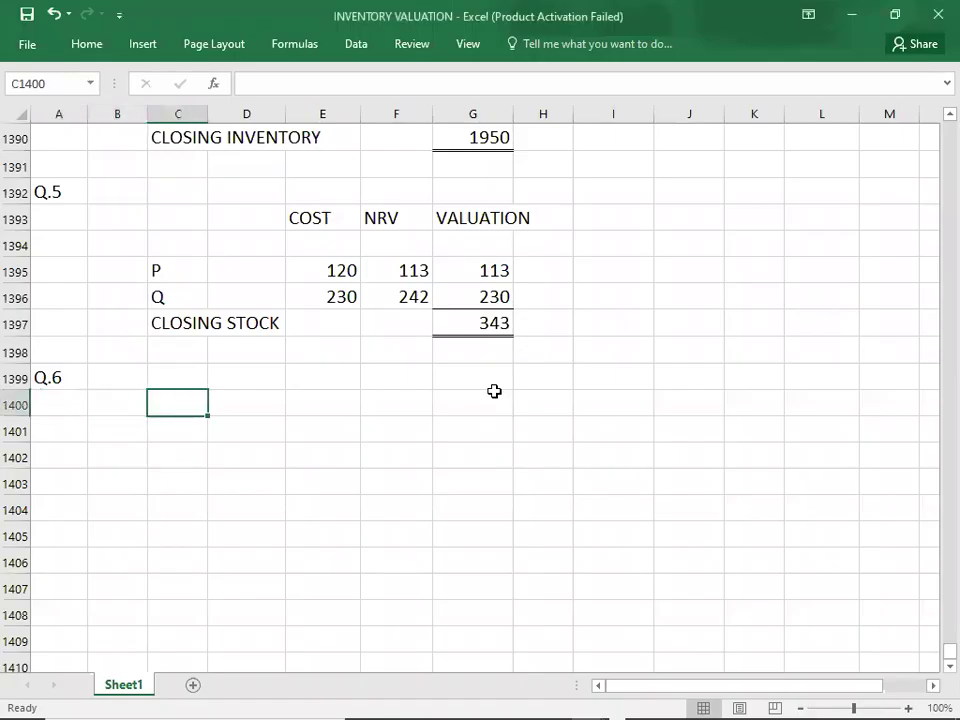
key(Up)
key(Up)
key(Up)
key(Up)
key(Up)
key(Up)
key(Up)
key(Right)
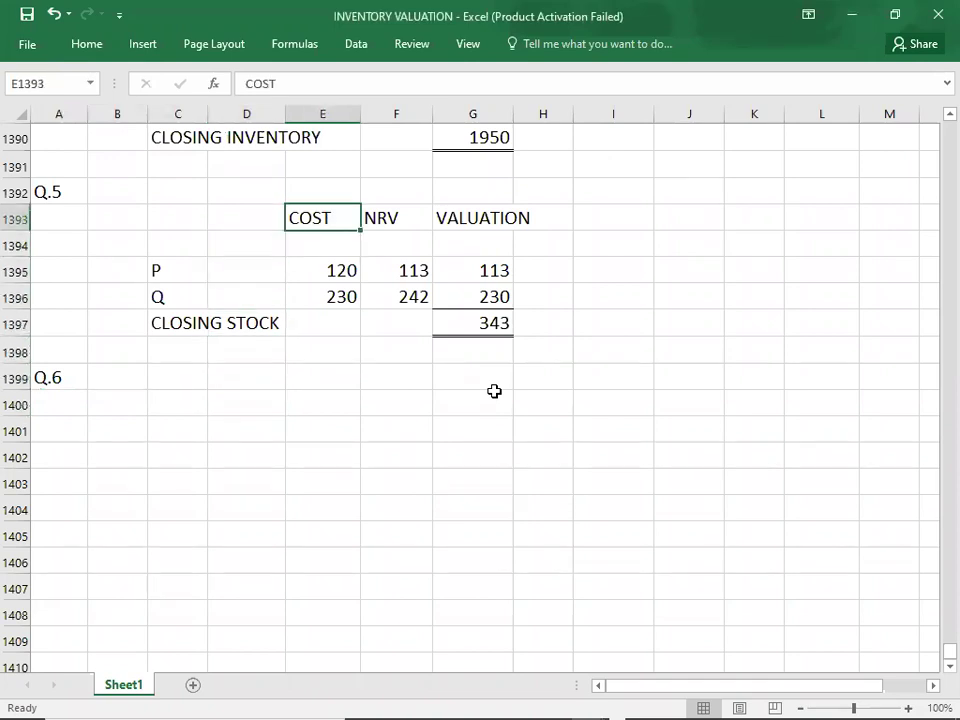
key(shift+Right)
key(shift+Right)
key(ctrl+c)
key(Down)
key(Down)
key(Down)
key(Down)
key(Down)
key(Down)
key(Down)
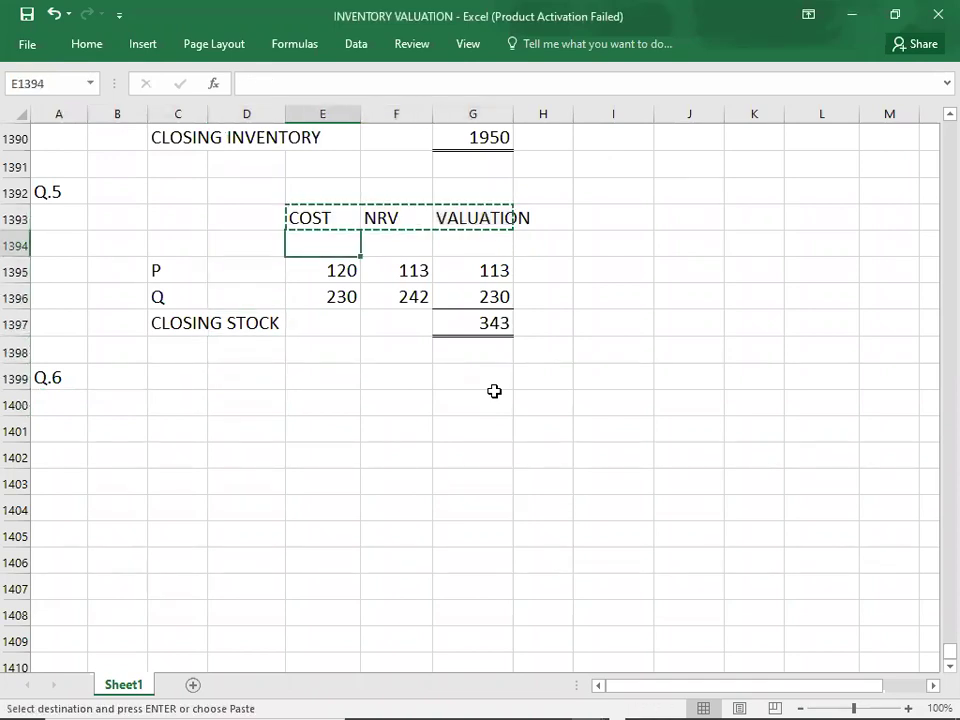
key(ctrl+v)
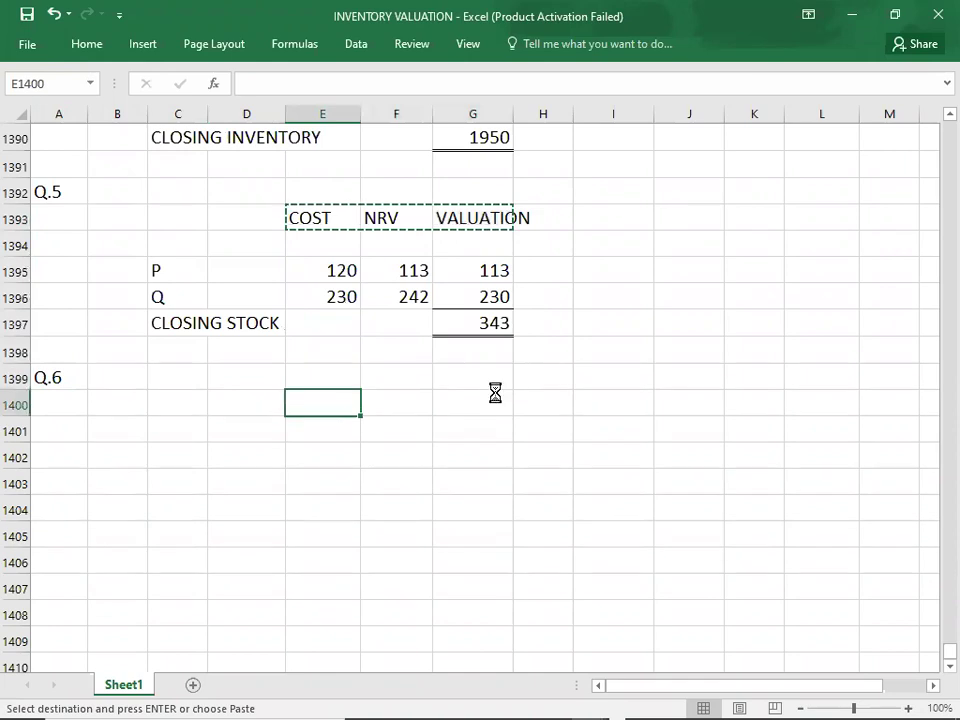
- Enter the product labels A, B and C in cells C1402 to C1404
key(Down)
key(Left)
key(Left)
key(Down)
text(A)
key(Return)
text(B)
key(Return)
text(C)
key(ctrl+Return)
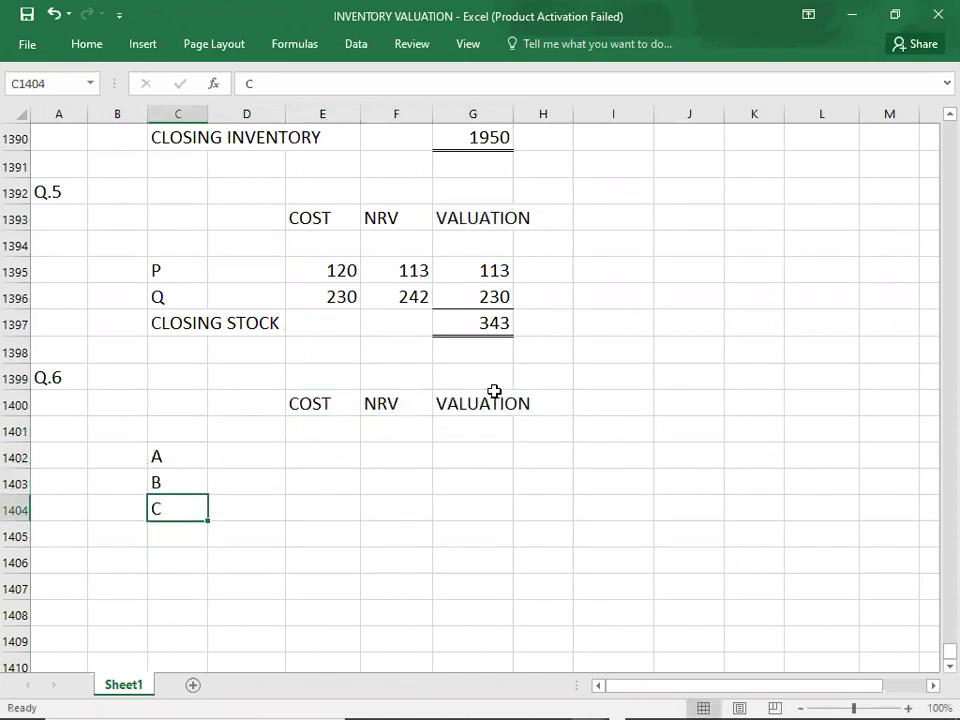
- Look up product A's cost for Q.6 in the ABC PDF and enter 20 in E1402
key(Up)
key(Right)
key(Up)
key(Right)
key(Down)
key(Down)
key(Down)
key(Down)
key(Down)
key(Down)
key(Down)
key(Down)
key(Down)
key(Down)
key(Down)
key(Down)
key(Down)
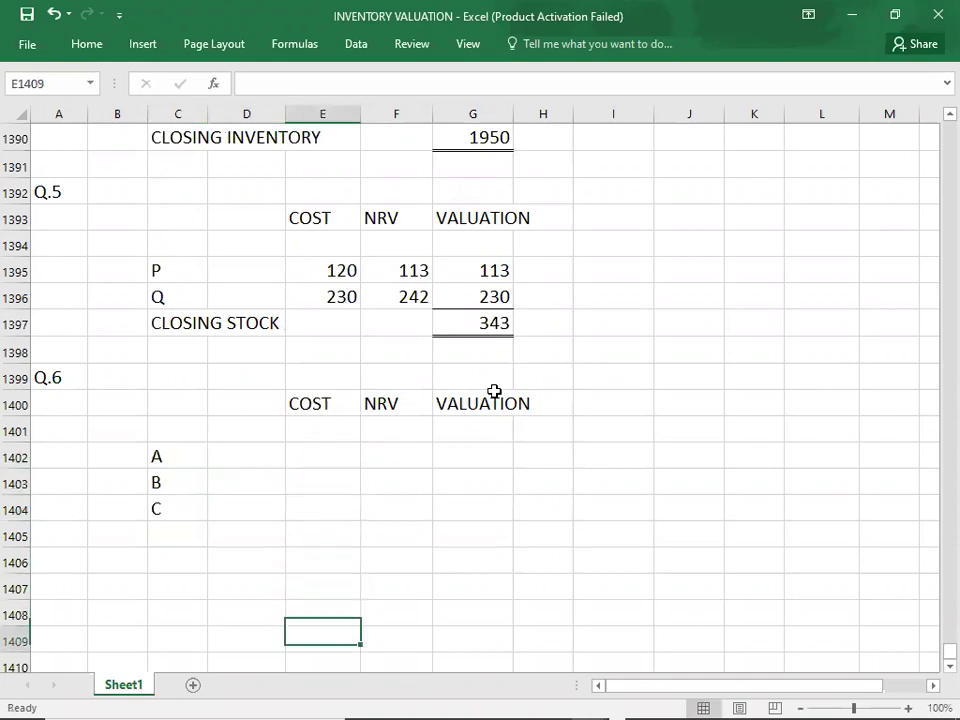
key(Up)
key(Up)
key(Up)
key(Up)
key(Up)
key(Up)
key(Up)
key(Up)
key(Up)
key(Up)
key(Up)
key(Up)
key(Up)
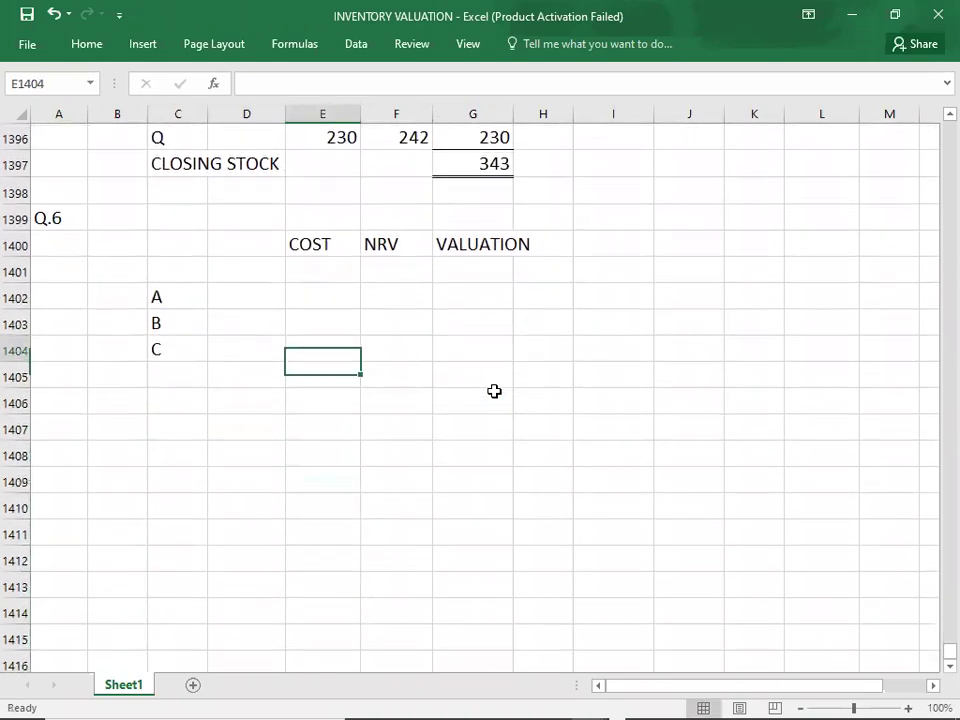
key(alt+Tab)
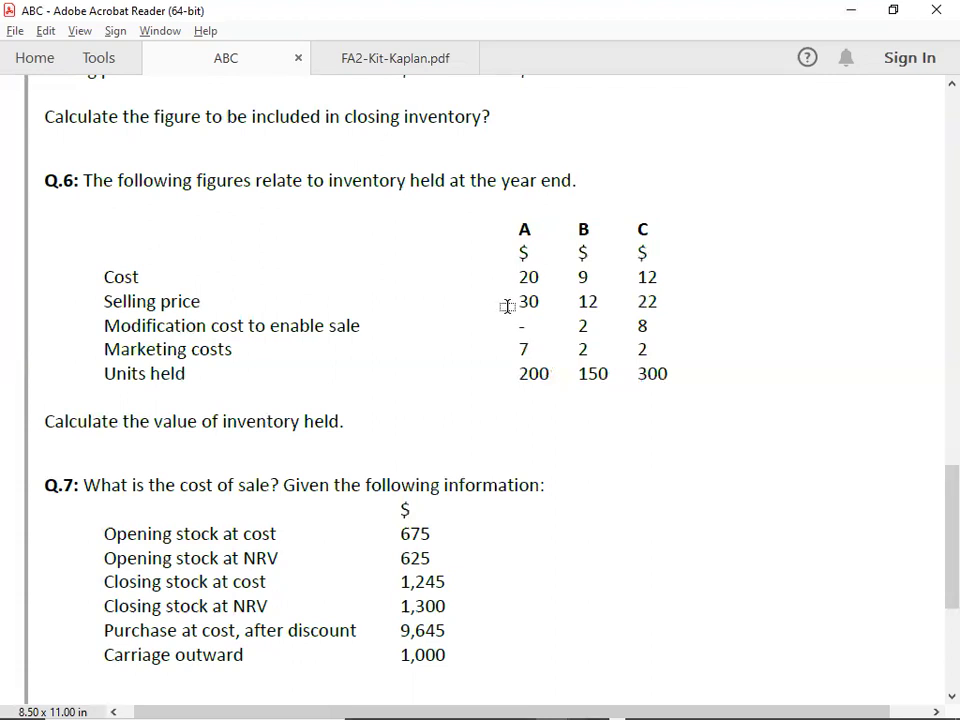
key(alt+Tab)
text(20)
key(Return)
key(Up)
key(Right)
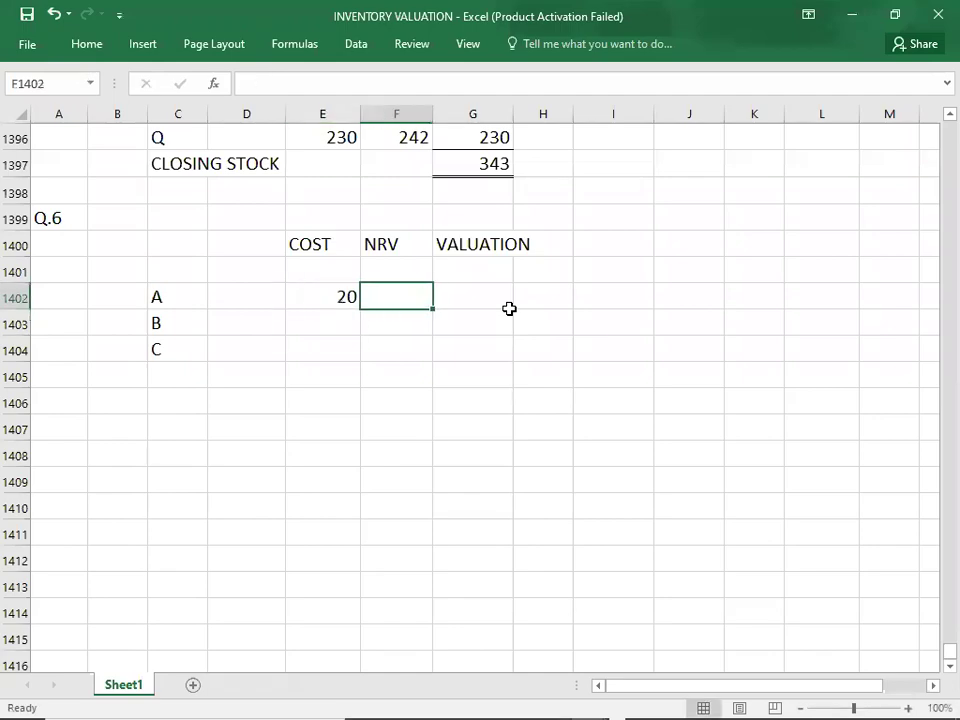
- Work out product A's NRV from the ABC PDF and enter NRV 23 in F1402 and valuation 20 in G1402
key(alt+Tab)
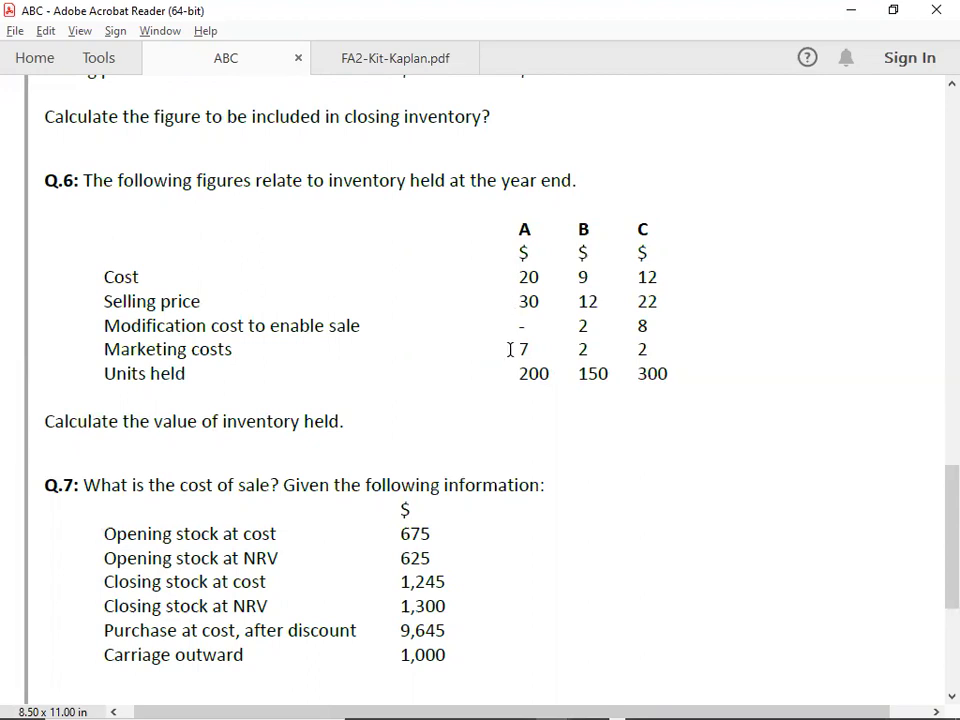
key(alt+Tab)
text(23)
key(Tab)
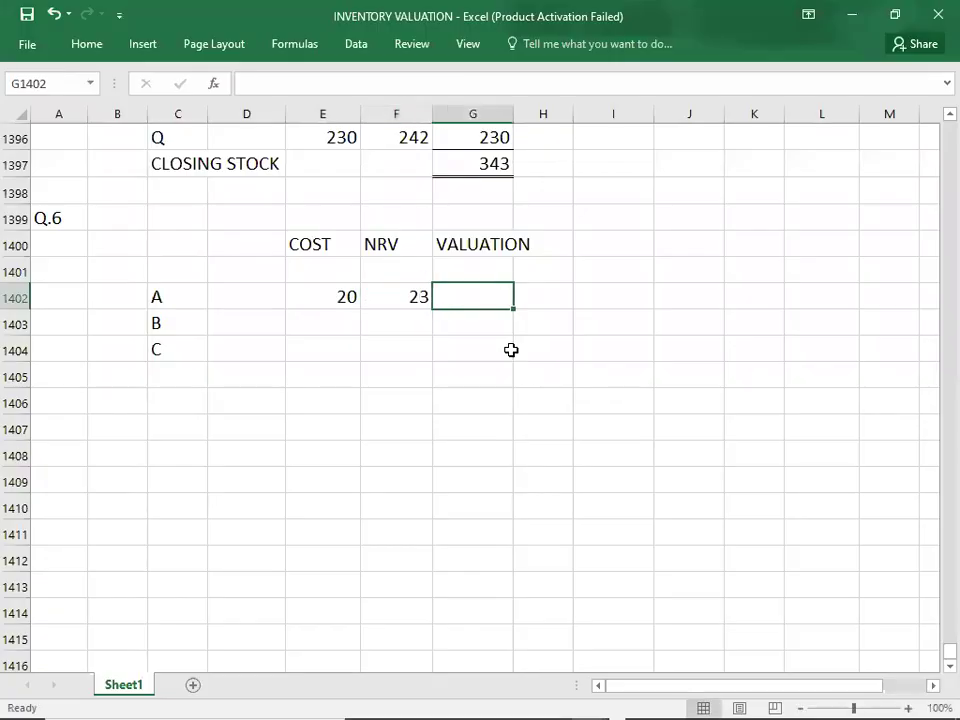
text(20)
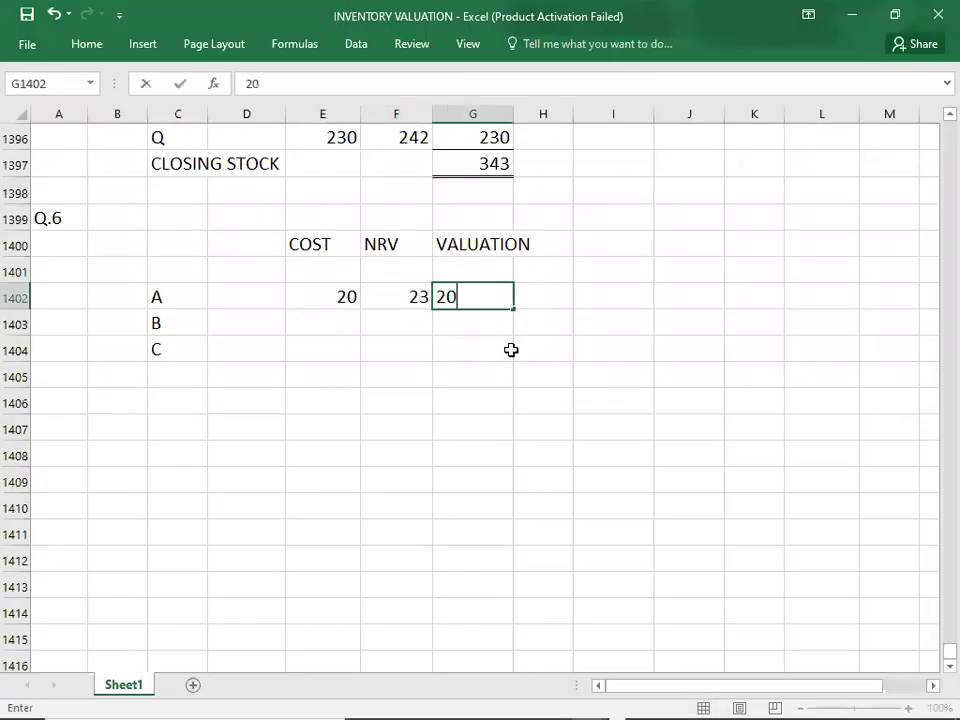
key(Return)
key(Left)
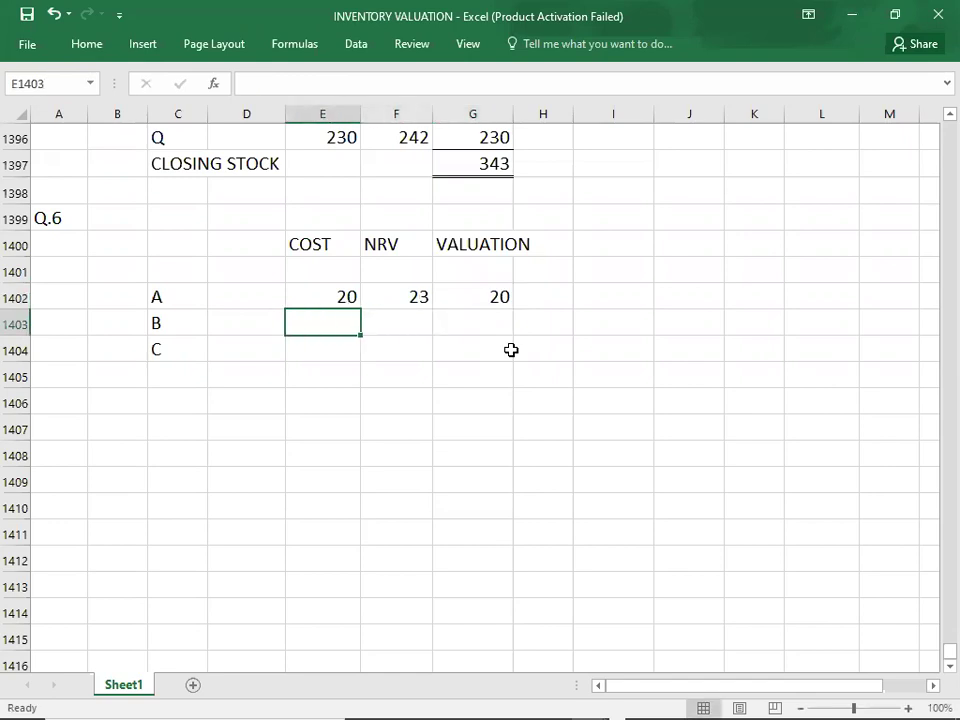
- Enter product B's cost 9 from the ABC PDF in E1403, then return to the PDF for its selling price and costs
key(alt+Tab)
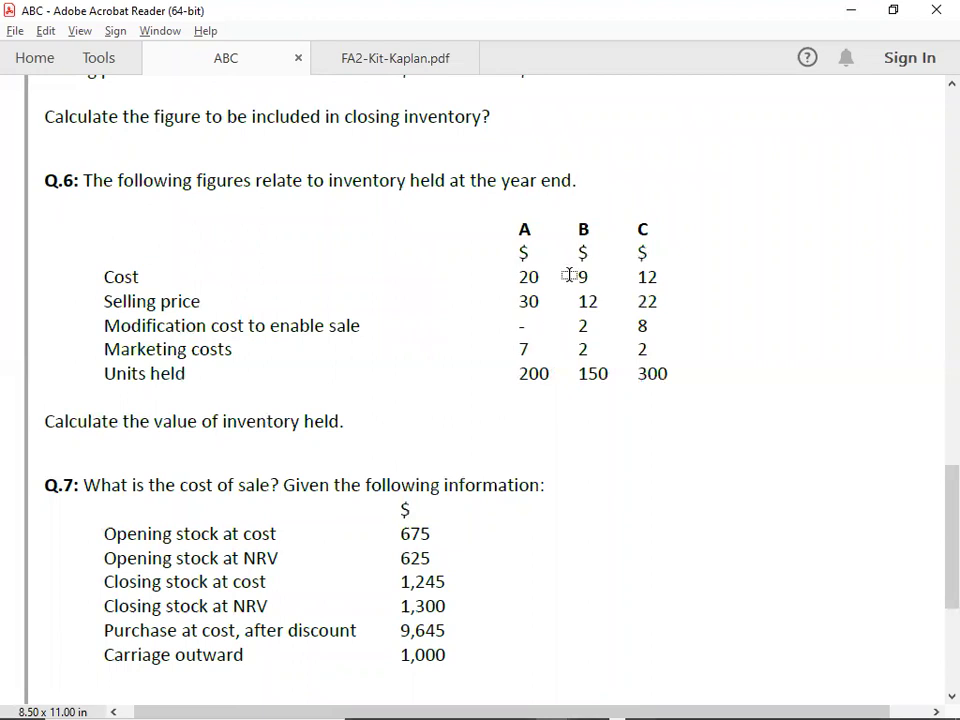
key(alt+Tab)
text(9)
key(Tab)
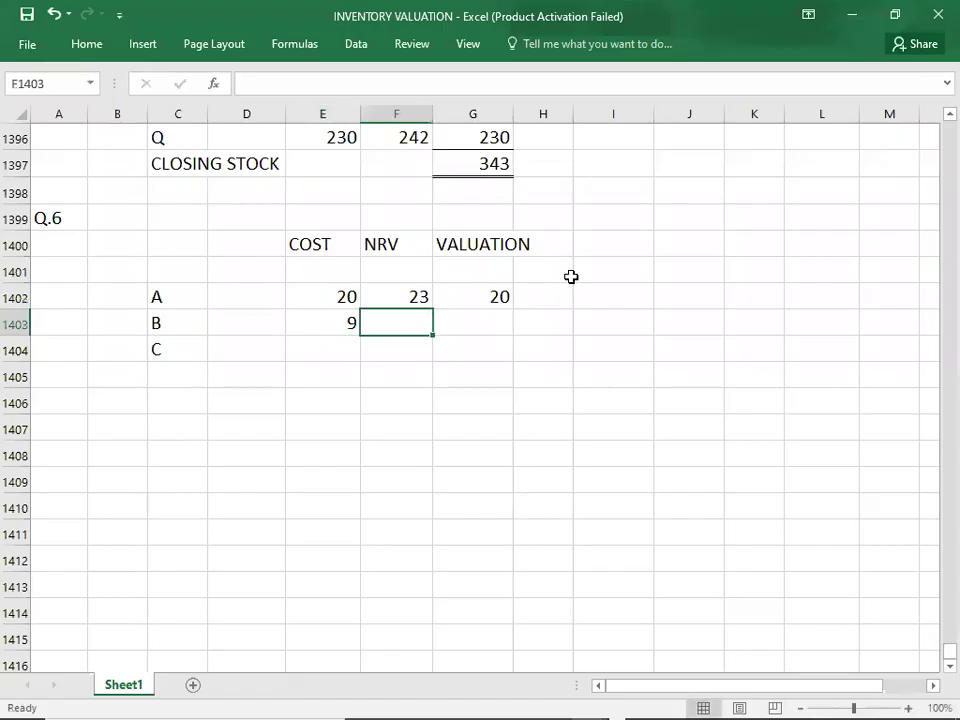
key(alt+Tab)
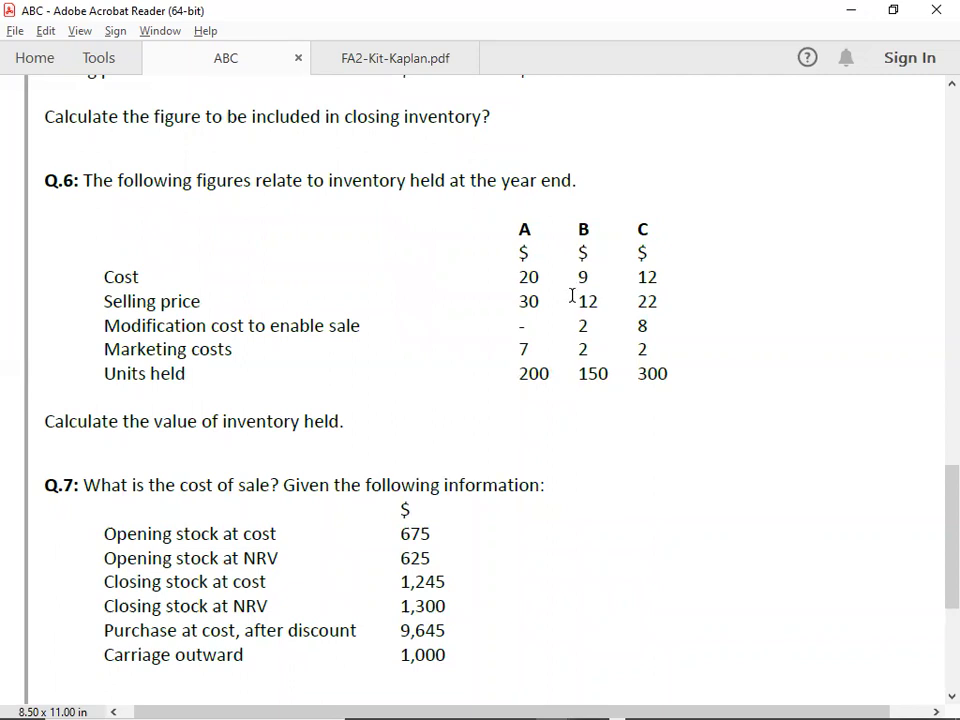
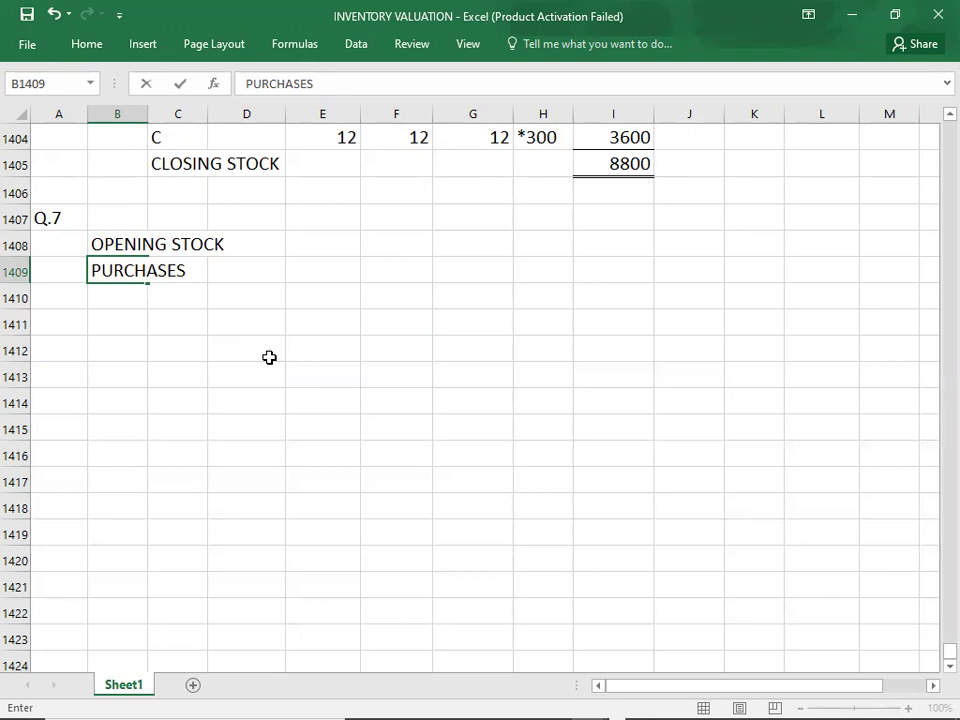
- Compare the opening stock's cost and NRV for Q.7 in the ABC PDF and enter the lower figure, 625, in E1408
key(alt+Tab)
key(alt+Tab)
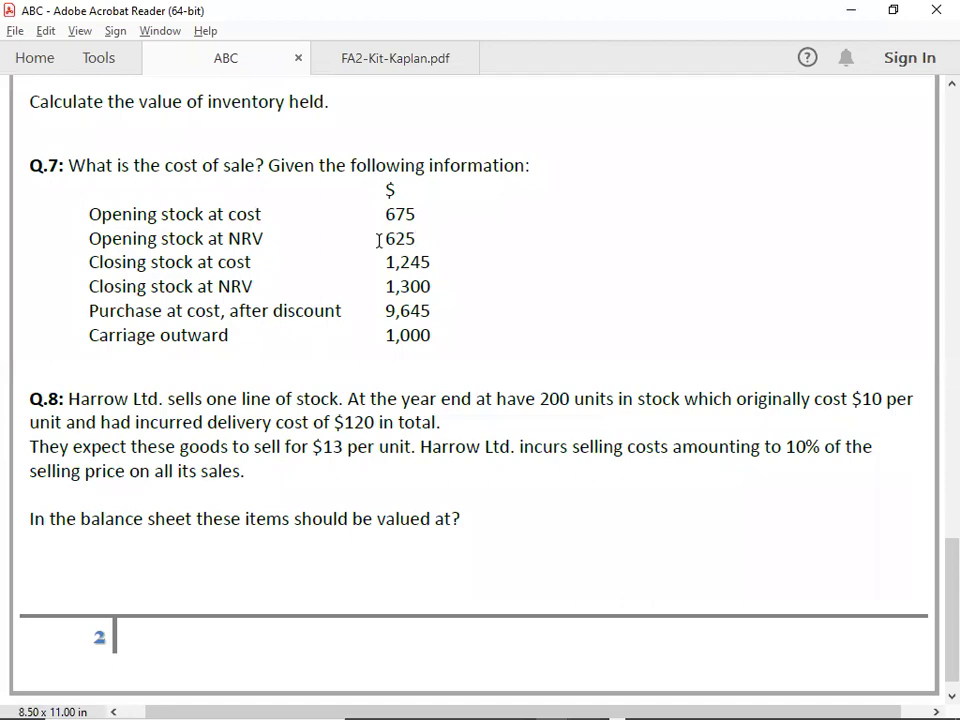
key(alt+Tab)
text(625)
key(BackSpace)
key(BackSpace)
key(BackSpace)
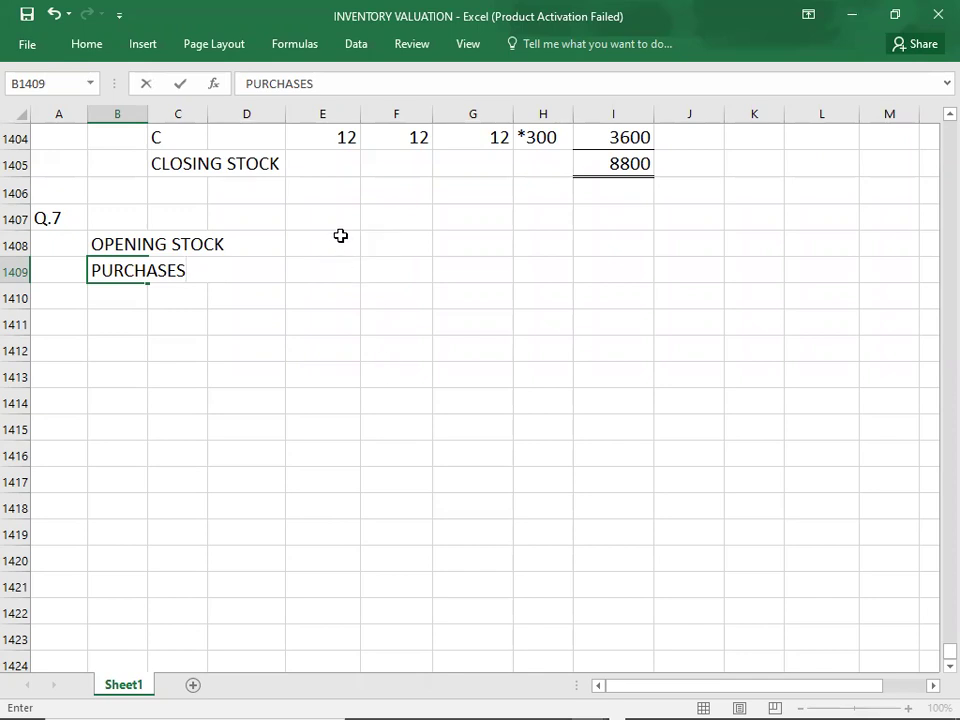
drag(340, 235, 362, 363)
text(625)
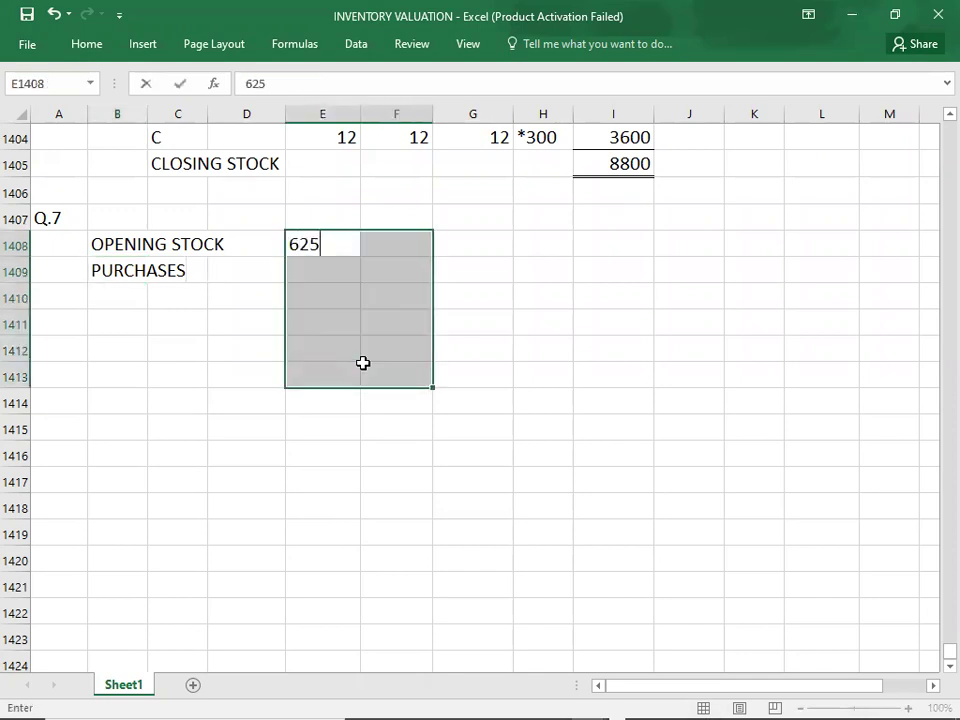
key(Return)
- Look up the purchases at cost after discount in the ABC PDF and enter 9645 in E1409
click(314, 269)
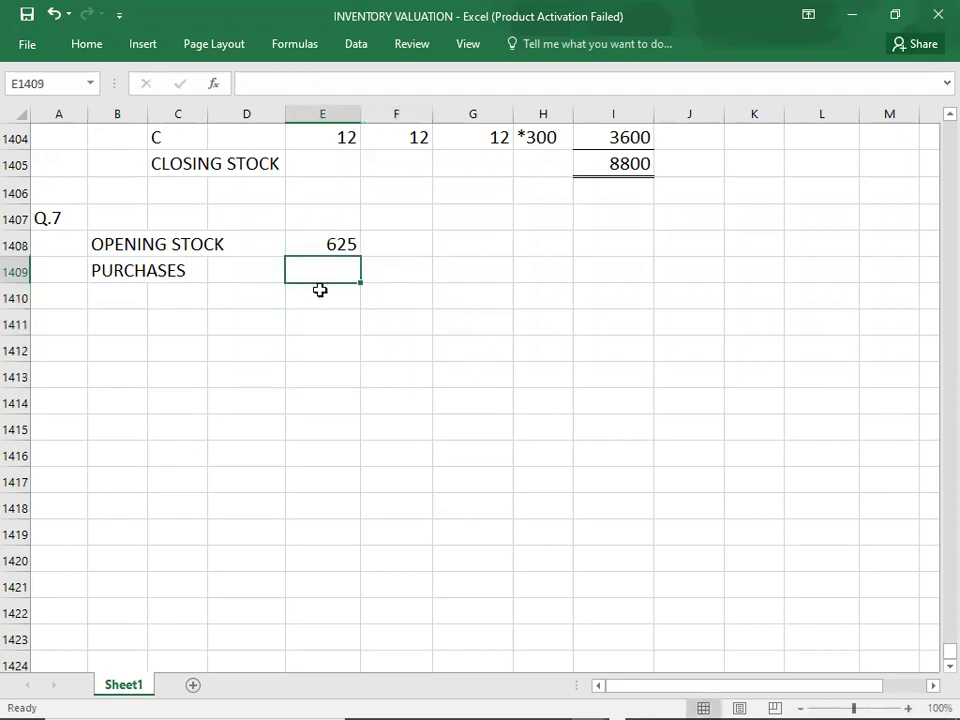
key(alt+Tab)
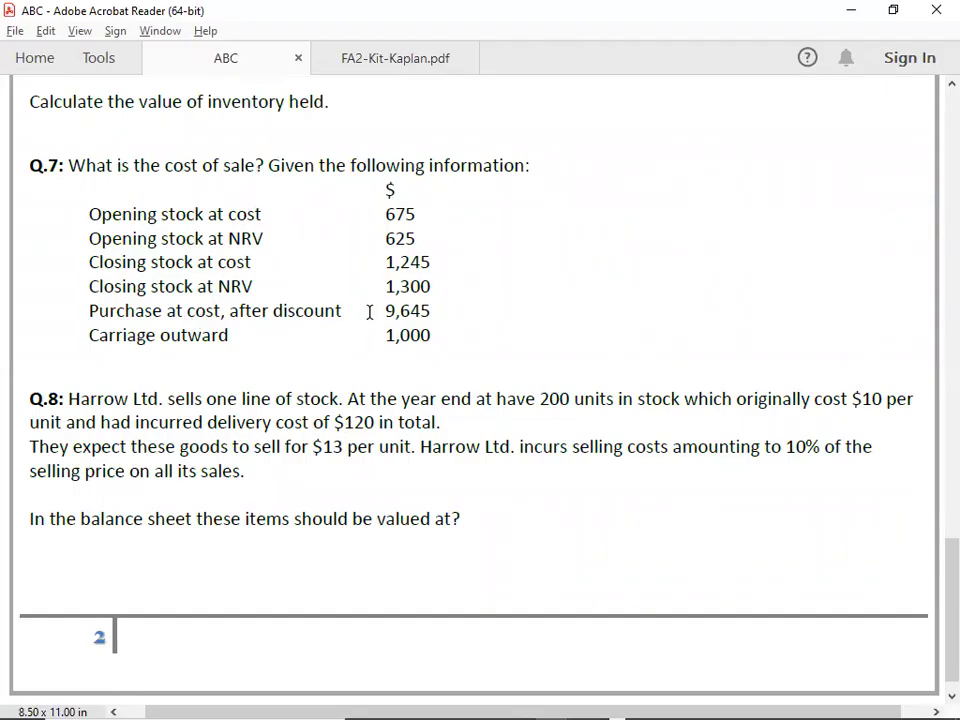
key(alt+Tab)
text(9)
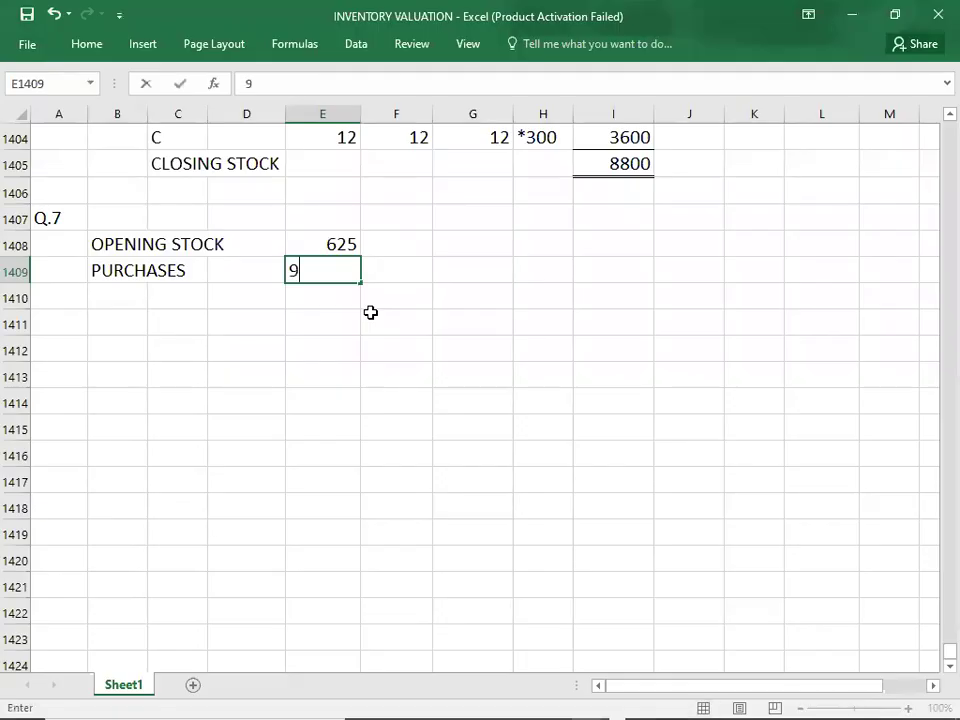
text(645)
key(Return)
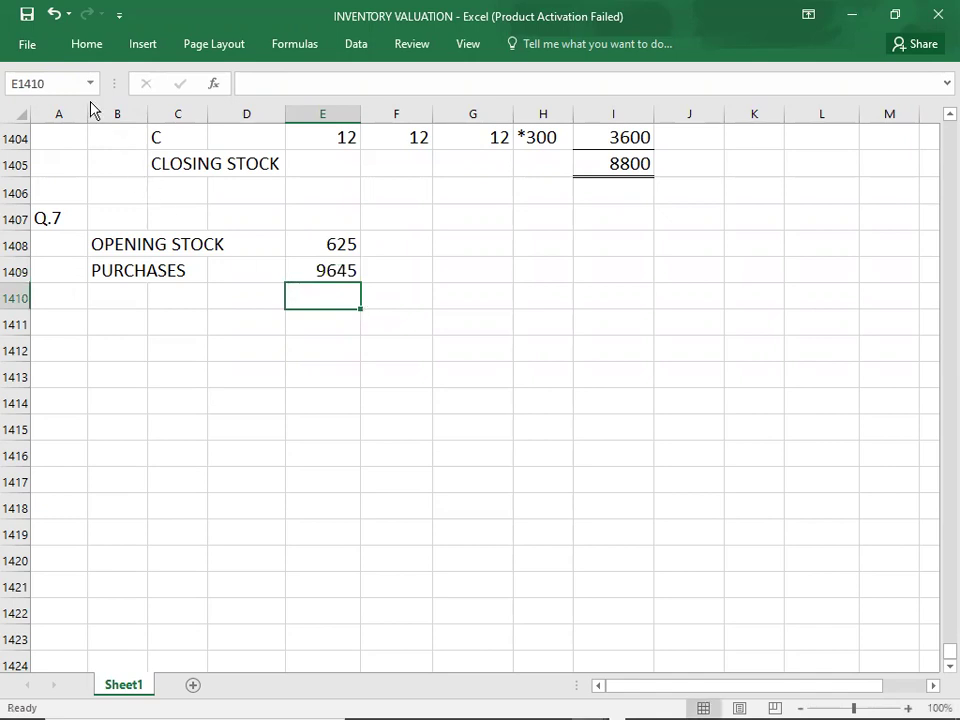
- Give cell E1412 a top and double bottom border for the Q.7 total
click(315, 352)
click(78, 46)
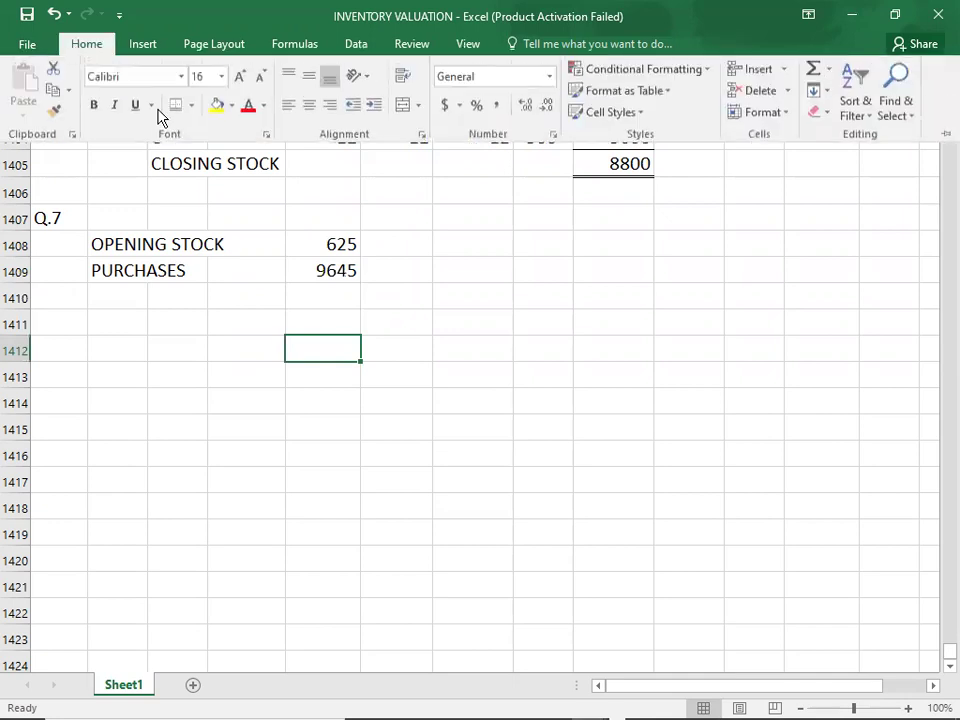
click(183, 112)
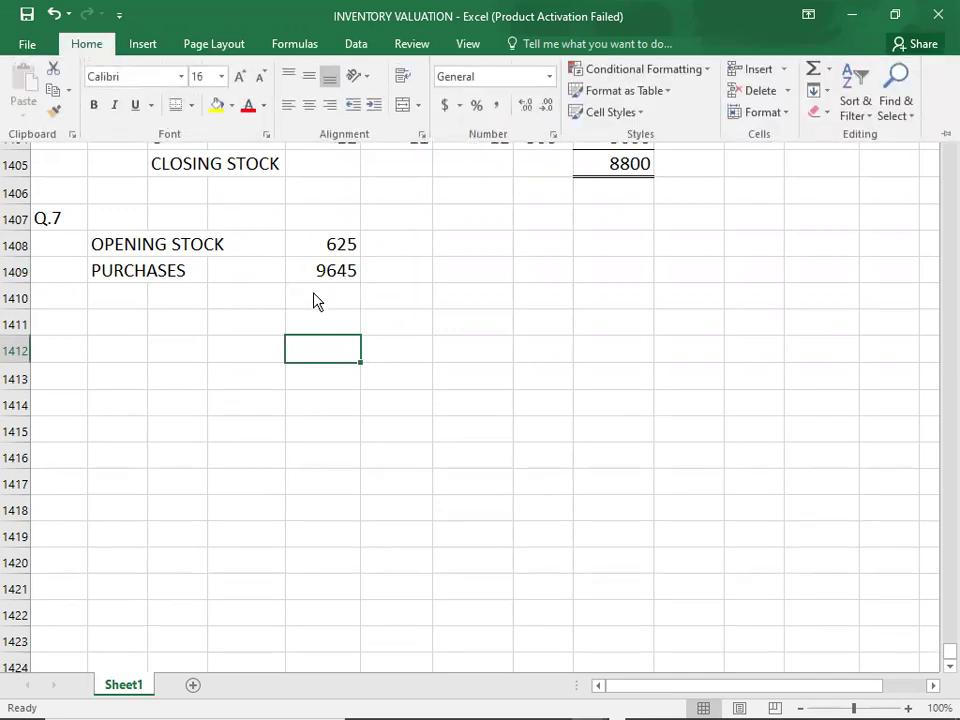
- Give cell E1410 a top border and enter the Q.7 subtotal 10270 in it
click(313, 292)
click(313, 295)
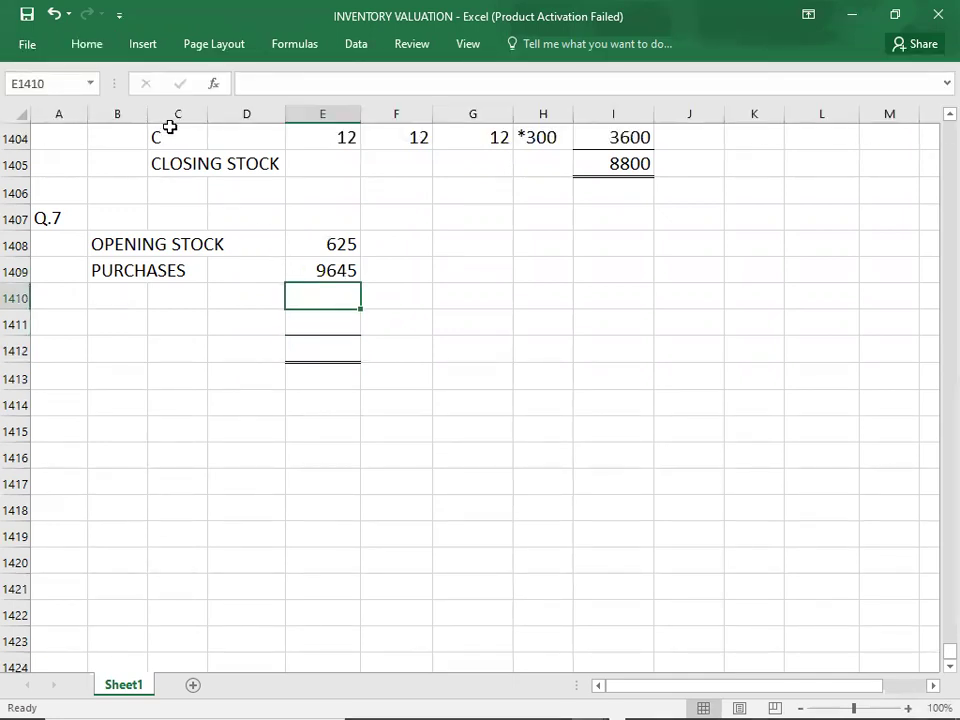
click(94, 43)
click(191, 109)
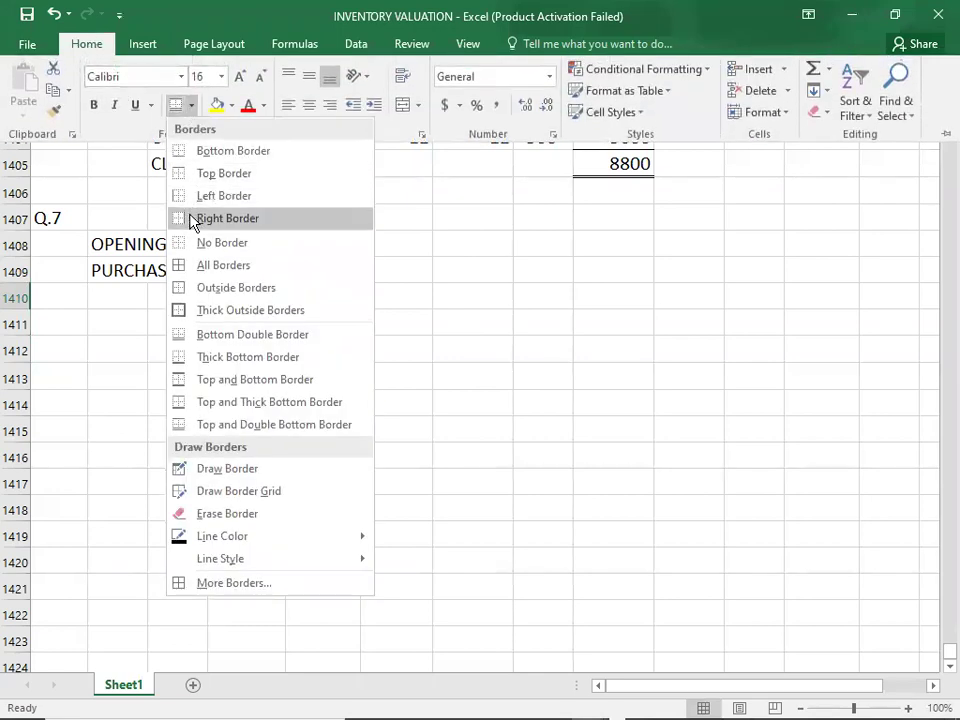
click(224, 173)
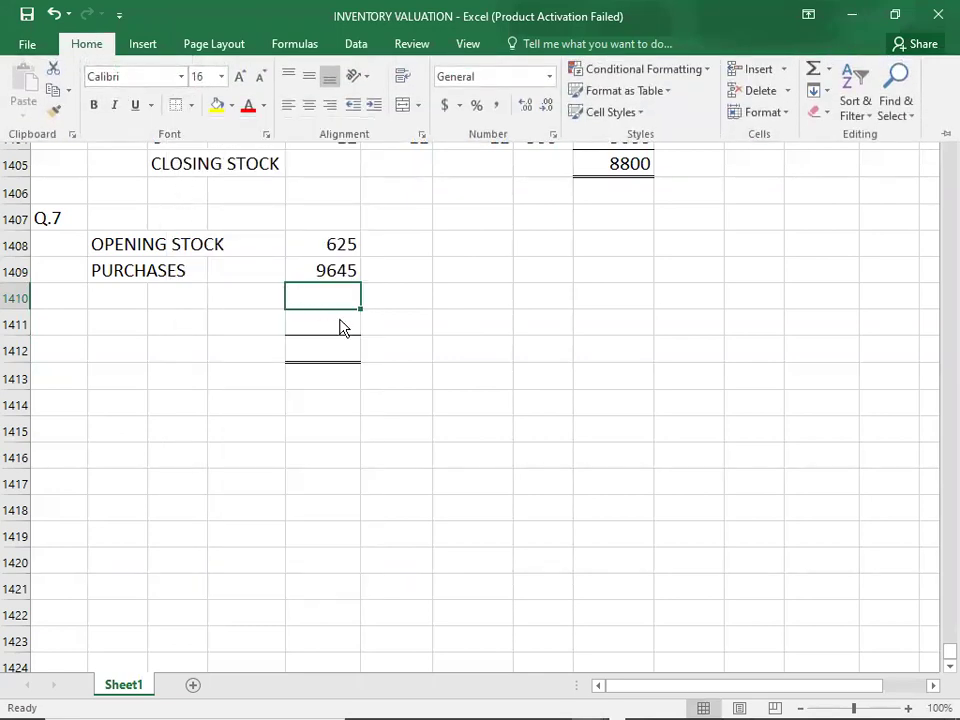
text(10270)
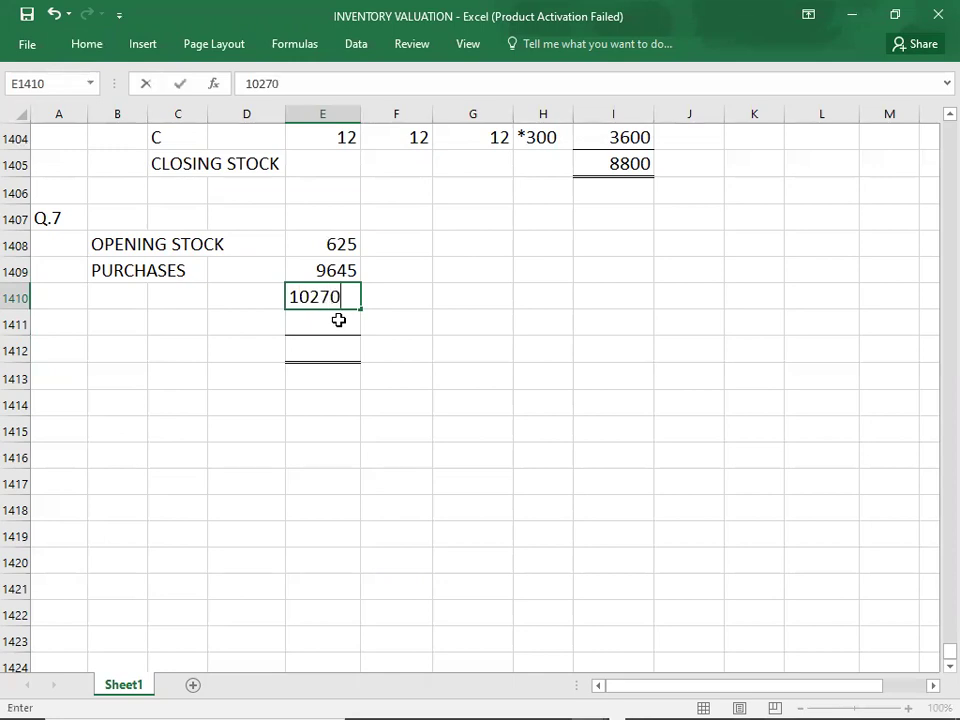
key(Return)
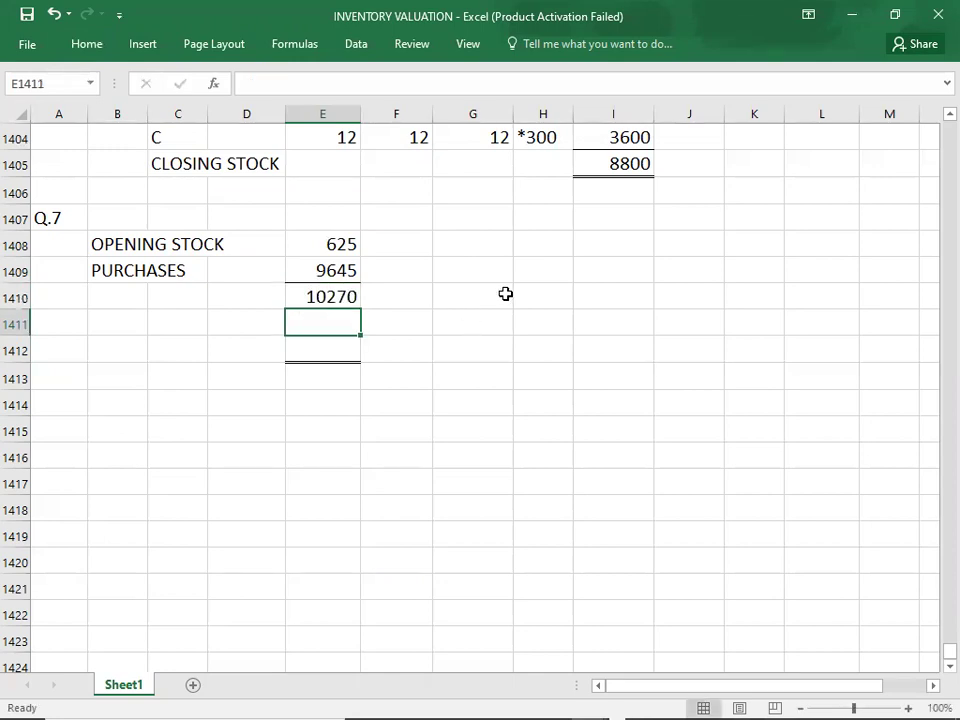
- Label B1411 CLOSING STOCK, check its cost and NRV in the ABC PDF, and enter the lower figure as -1245 in E1411
click(108, 325)
text(CLOSING )
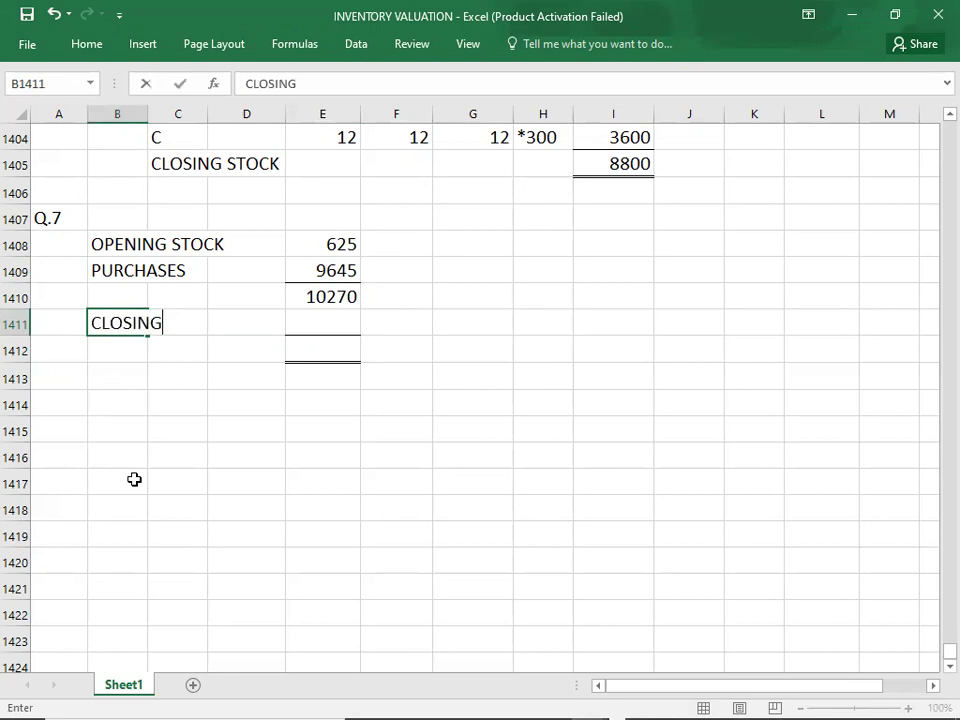
text(STOCK)
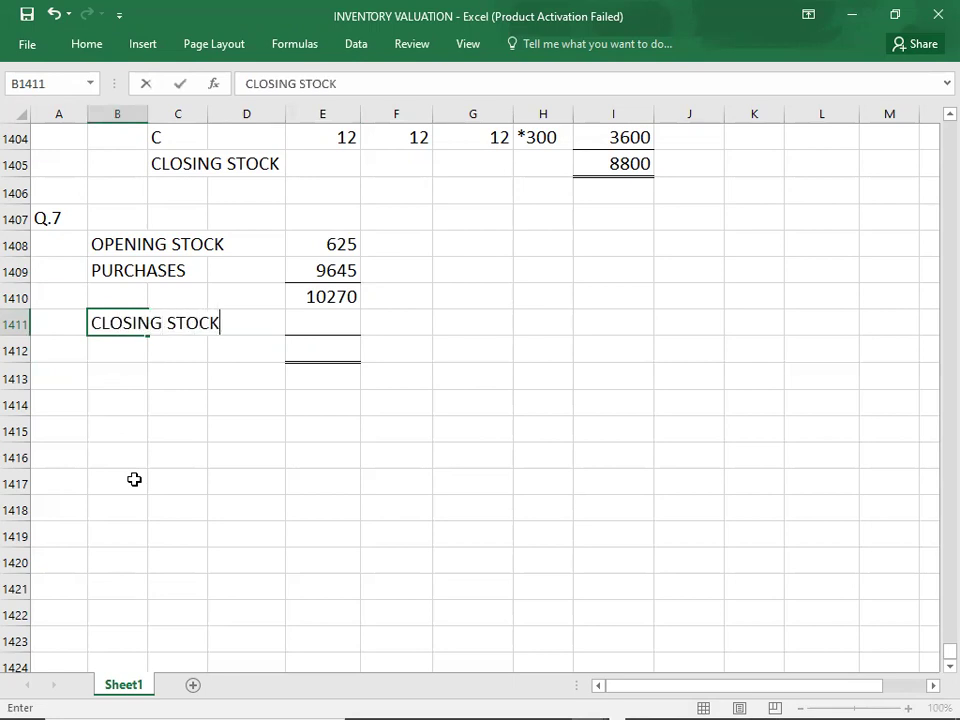
key(Tab)
key(Tab)
key(Tab)
key(alt+Tab)
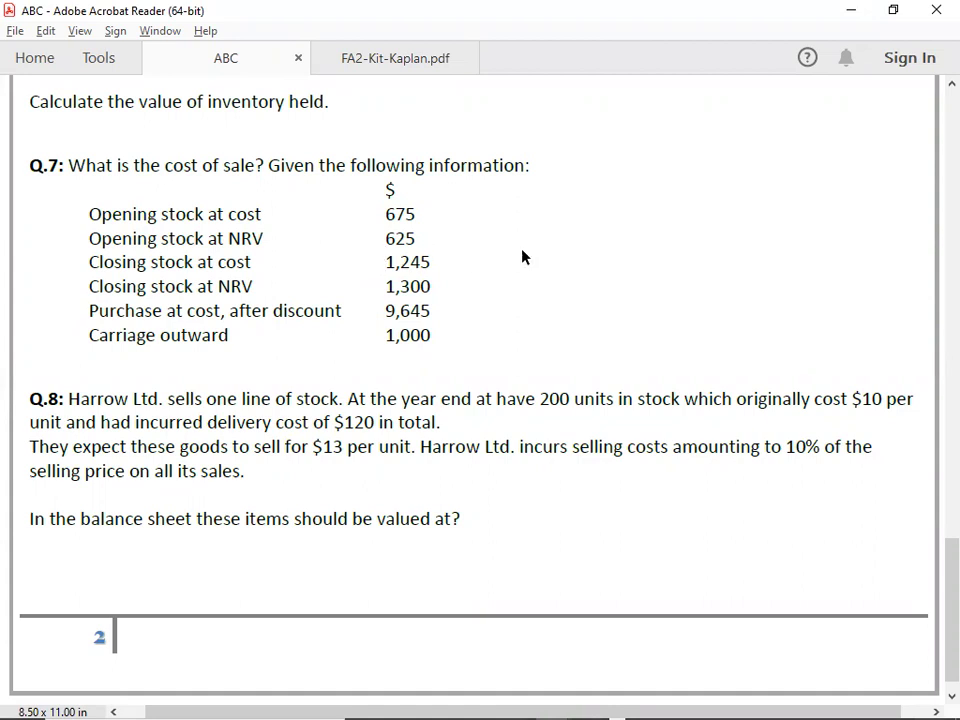
key(alt+Tab)
text(-1245)
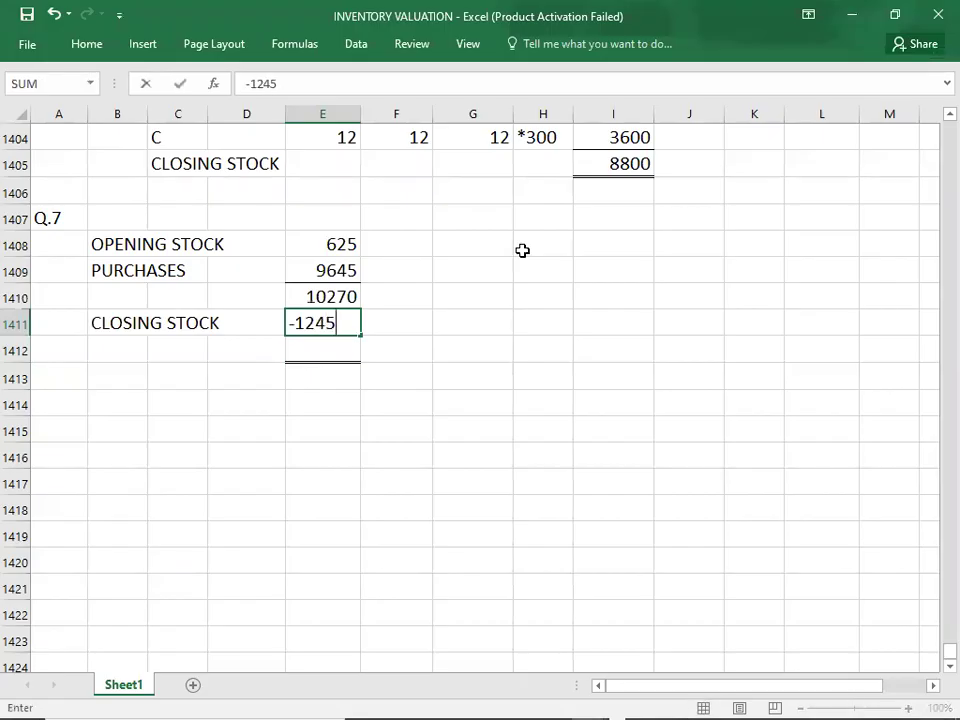
key(Return)
- Enter the Q.7 result 9025 in E1412 and label it COGS in B1412
key(Tab)
key(Tab)
key(Tab)
key(Up)
key(Up)
key(ctrl+v)
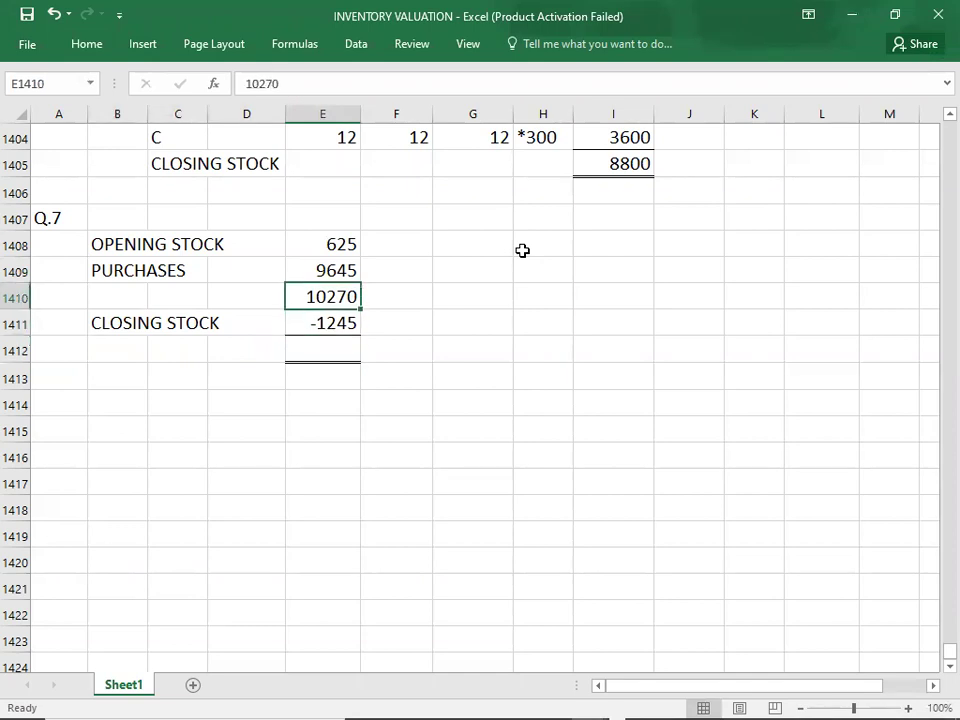
key(Down)
key(Down)
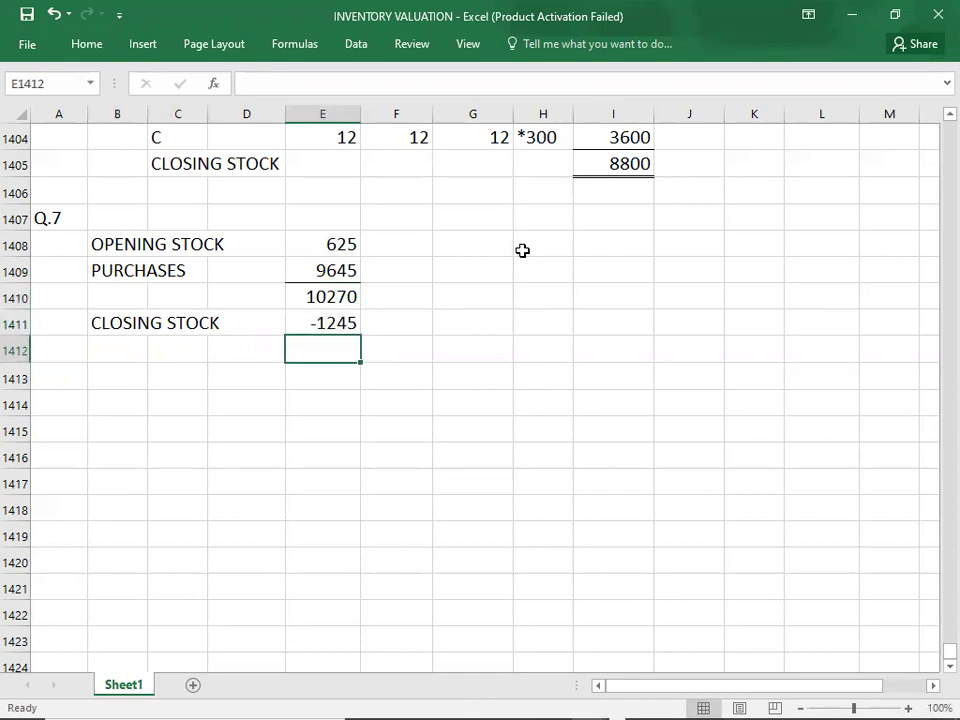
text(9025)
key(Left)
key(Left)
key(Left)
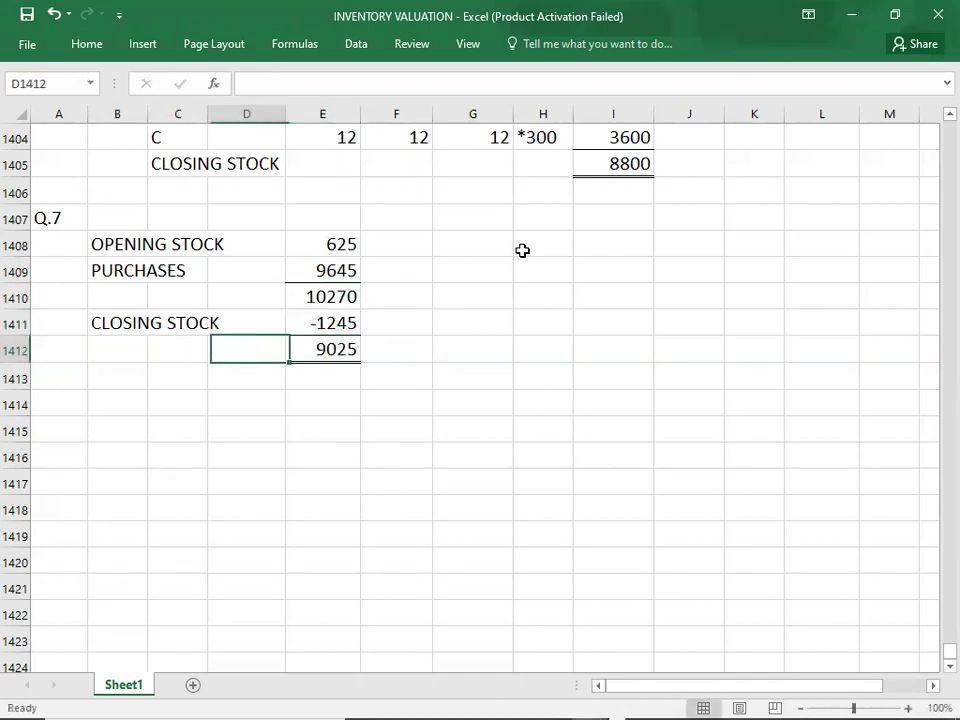
text(COGS)
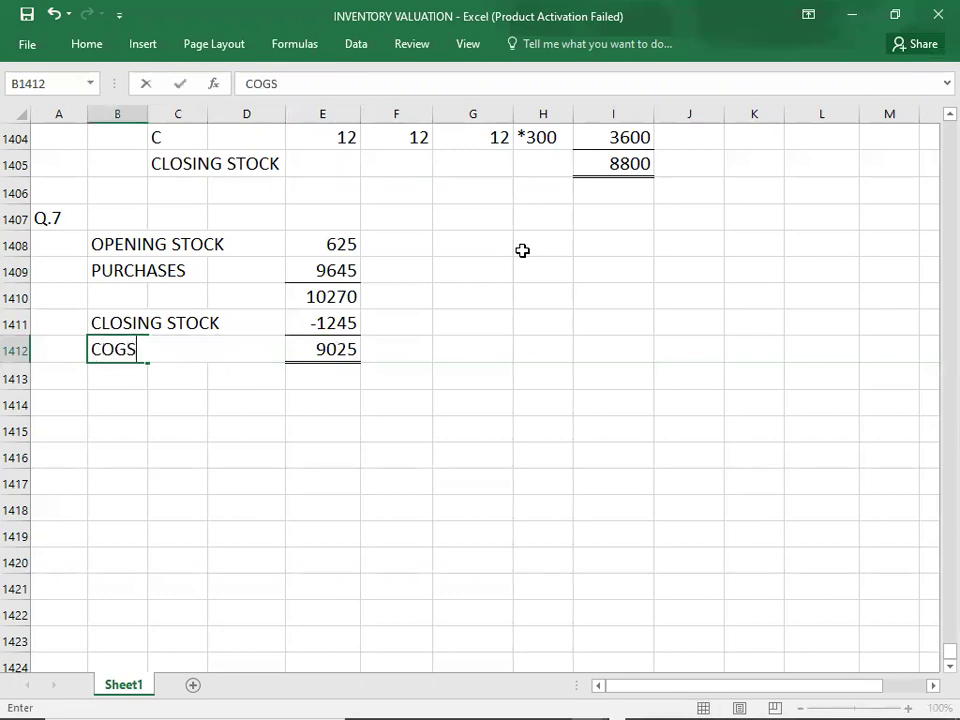
key(Return)
- Enter the question heading Q.8 in cell A1414, below the Q.7 working
key(Return)
key(Right)
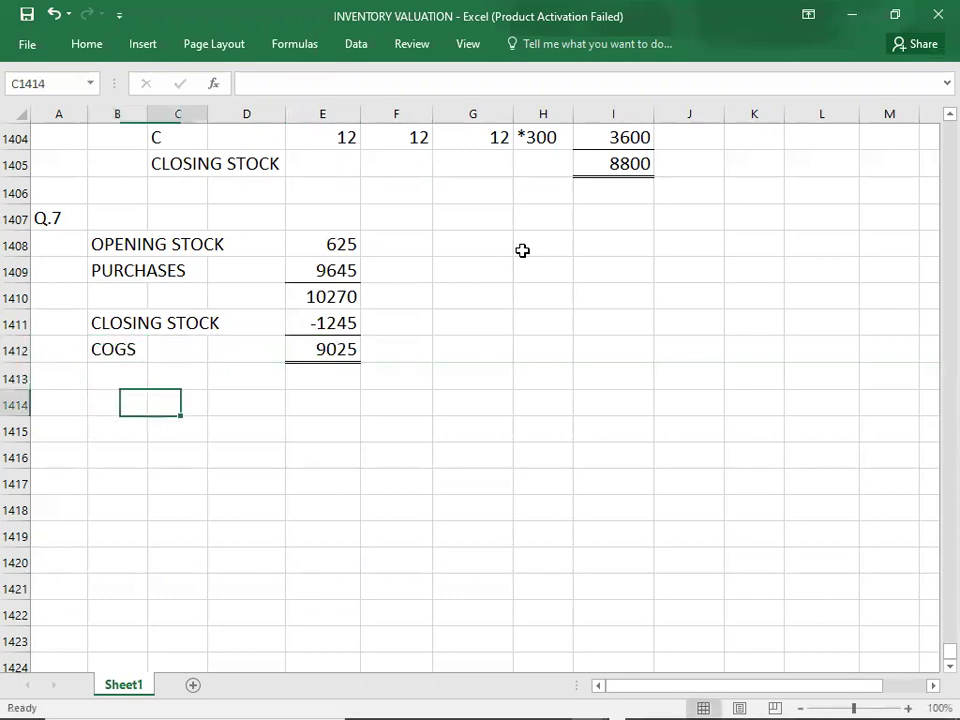
key(Right)
key(Right)
key(Up)
key(Up)
key(Up)
key(Up)
key(shift+Down)
key(Return)
key(Down)
key(Left)
key(Left)
key(Left)
key(Down)
key(Left)
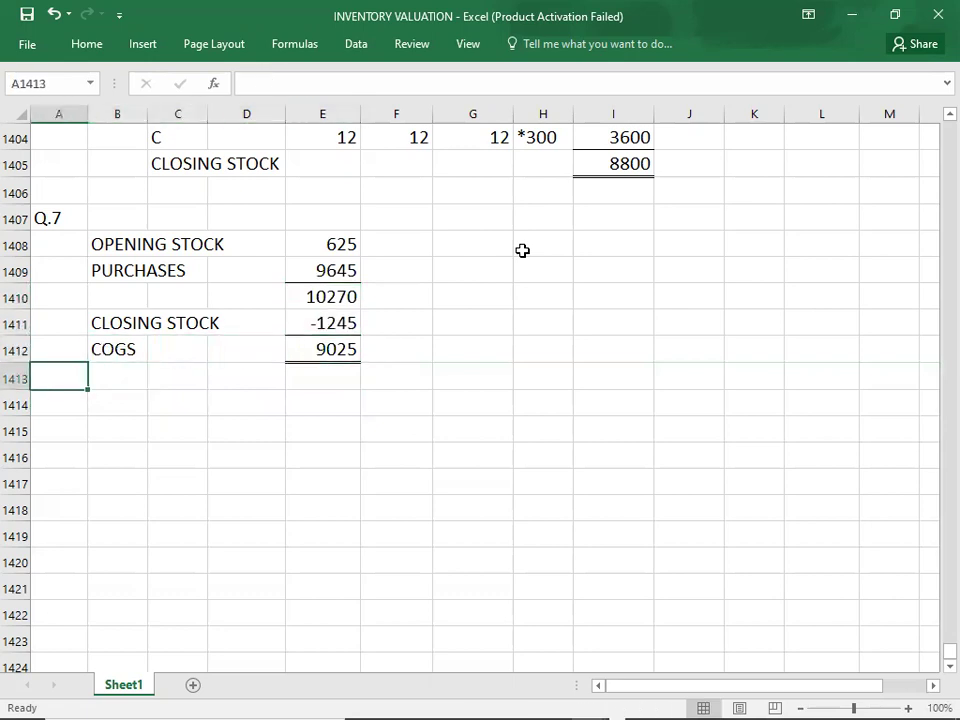
key(Down)
text(Q.)
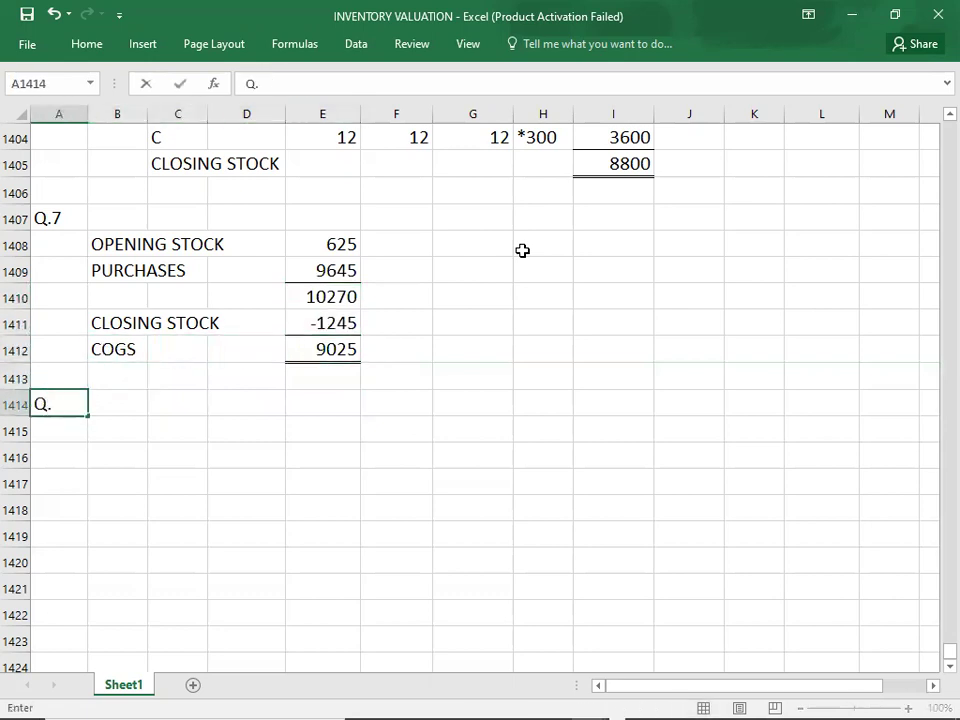
text(8)
key(Return)
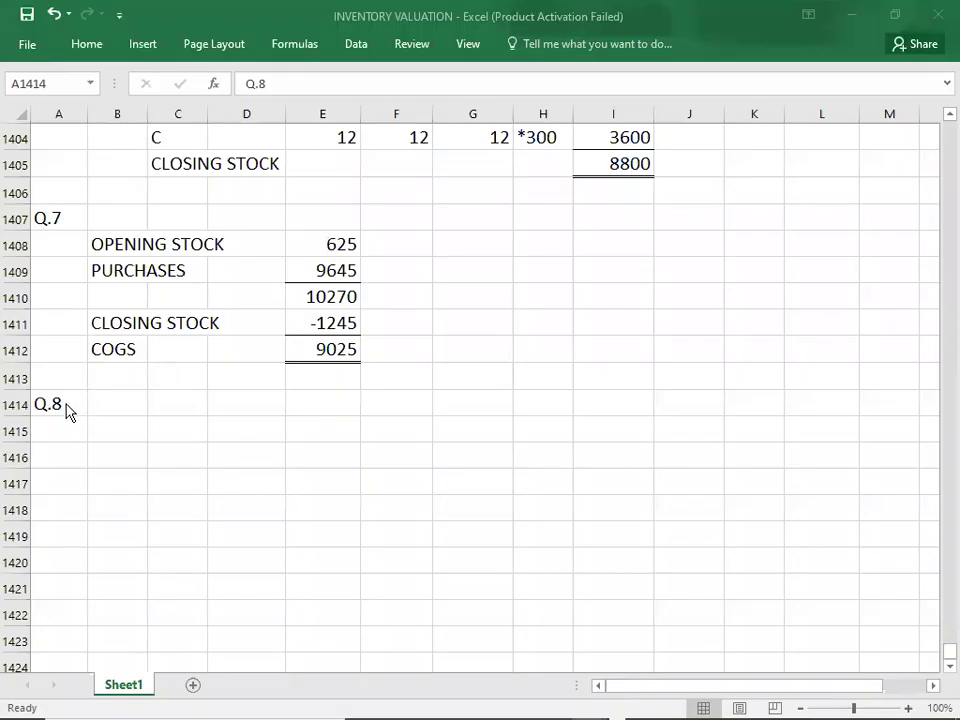
click(62, 403)
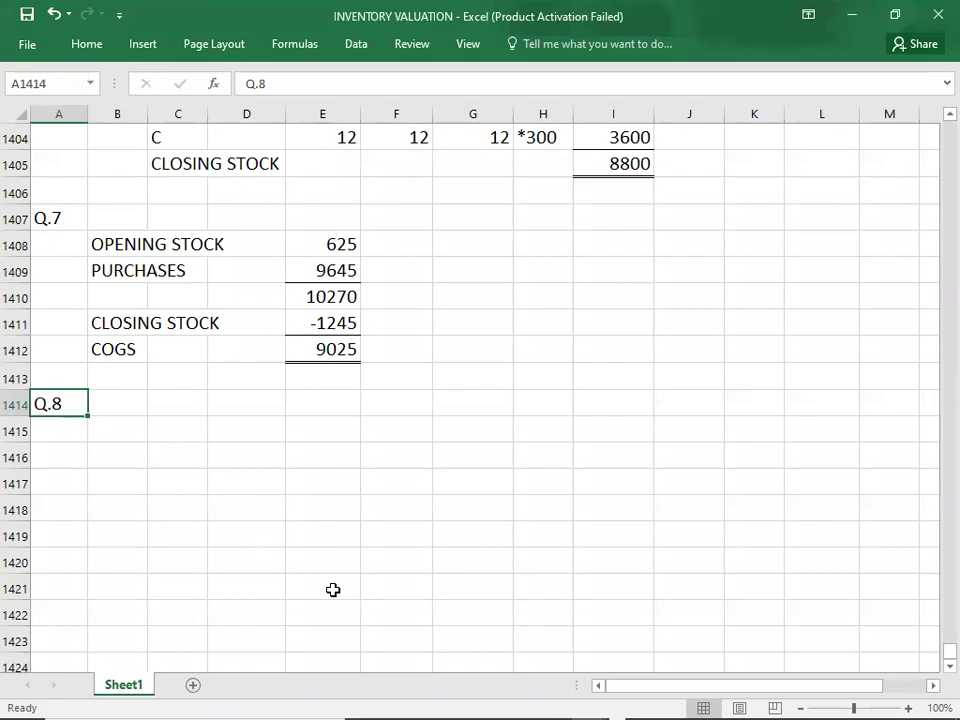
- Read Q.8 in the ABC PDF and start its working in Excel with the label COST in B1415
key(alt+Tab)
key(Tab)
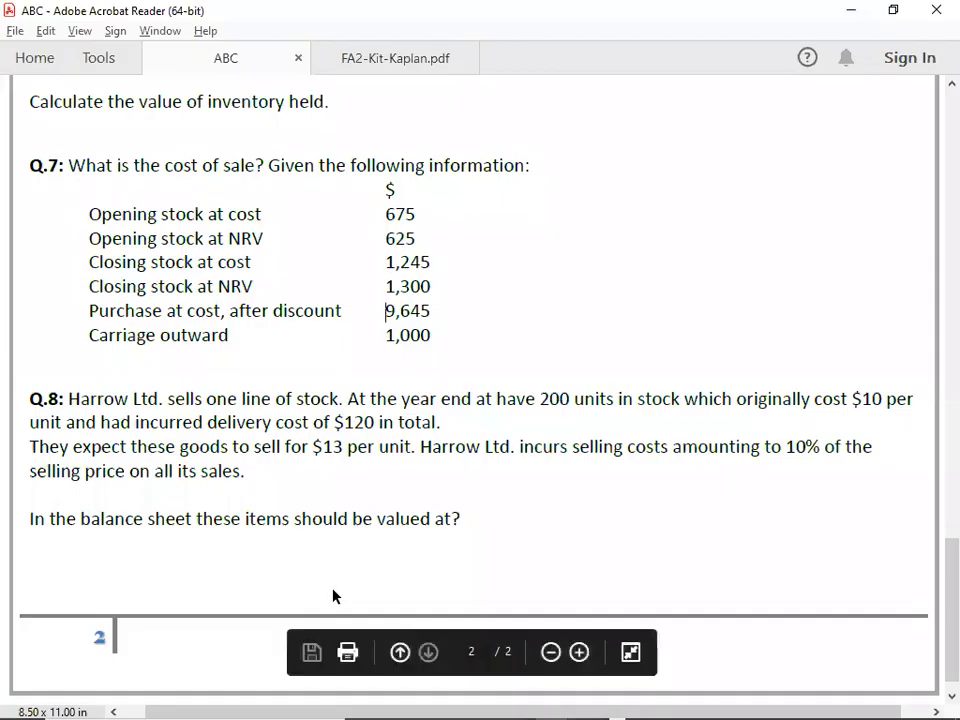
click(67, 398)
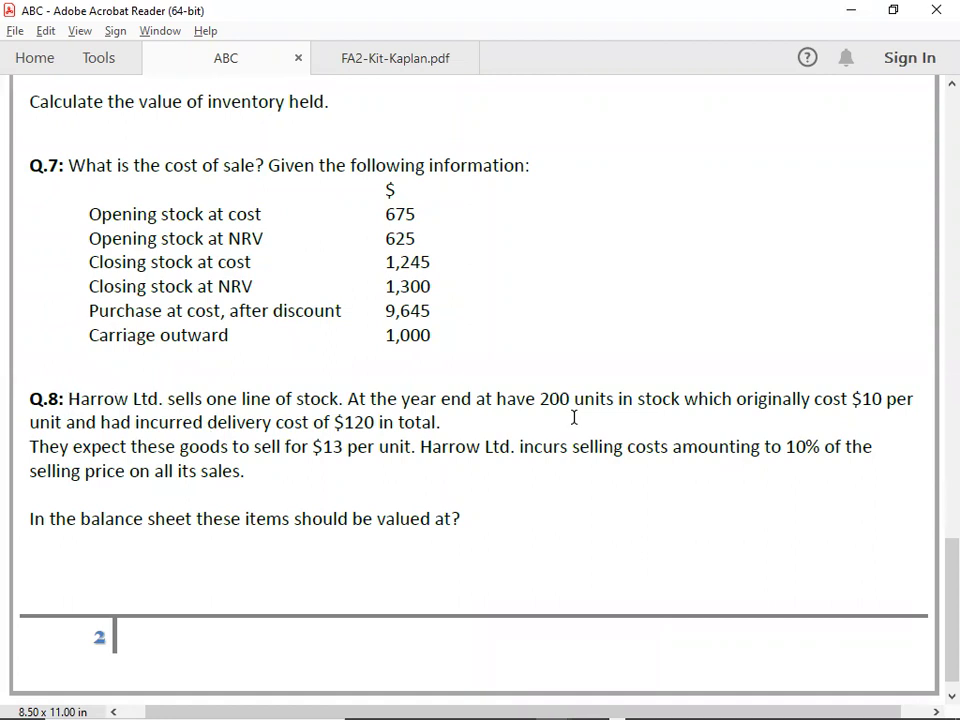
double_click(480, 398)
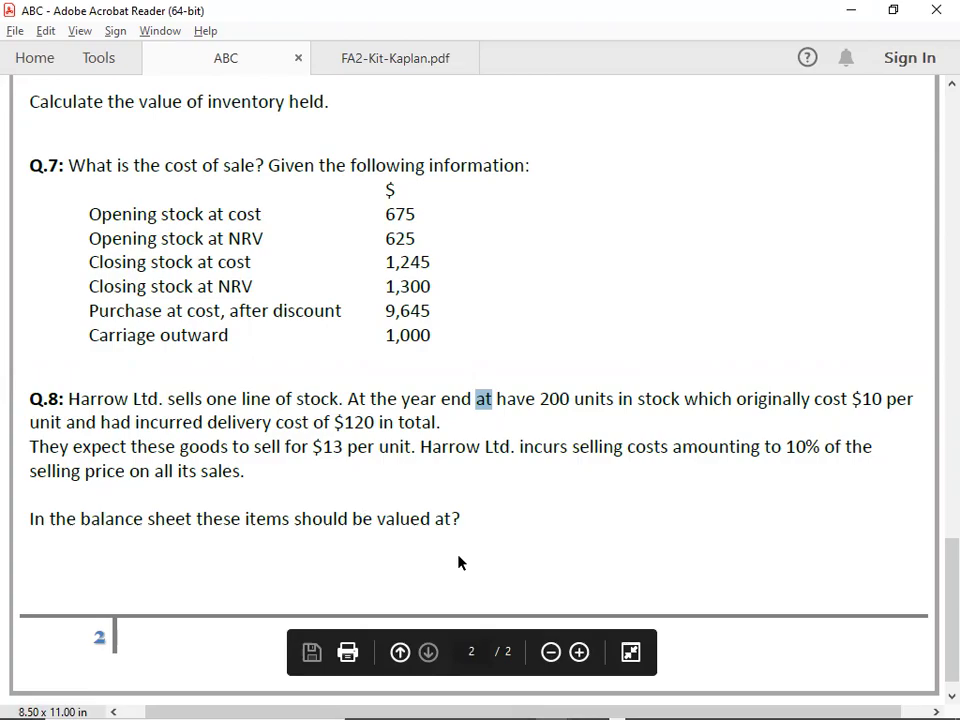
key(alt+Tab)
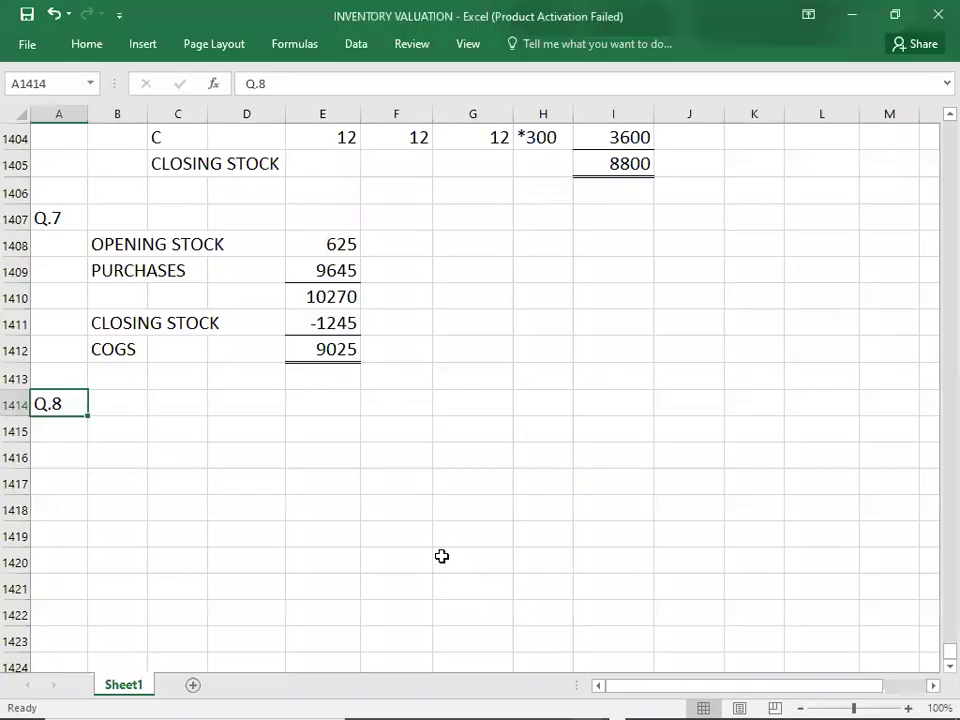
click(116, 427)
key(Down)
key(Down)
key(Down)
key(Down)
key(Down)
key(Down)
key(Down)
key(Down)
key(Down)
key(Down)
key(Down)
key(Down)
key(Down)
key(Down)
key(Down)
key(Down)
key(Down)
key(Down)
key(Up)
key(Up)
key(Up)
key(Up)
key(Up)
key(Up)
key(Up)
key(Up)
key(Up)
key(Up)
key(Up)
key(Up)
key(Up)
key(Up)
key(Up)
key(Up)
key(Up)
key(Up)
key(Up)
key(Up)
key(Down)
key(Down)
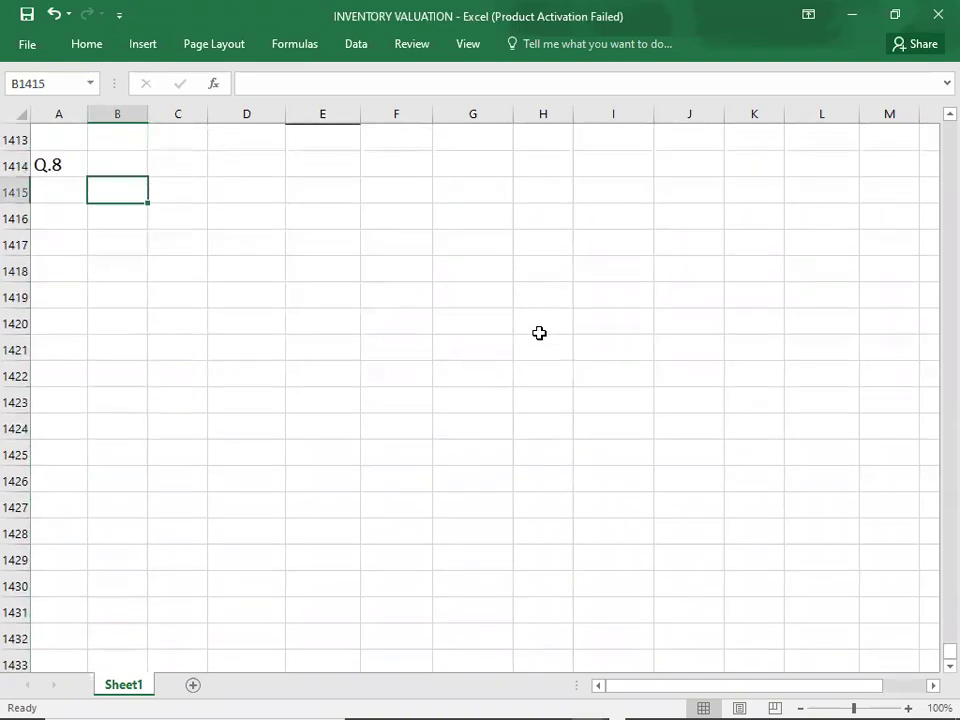
text(COST)
key(Right)
key(Right)
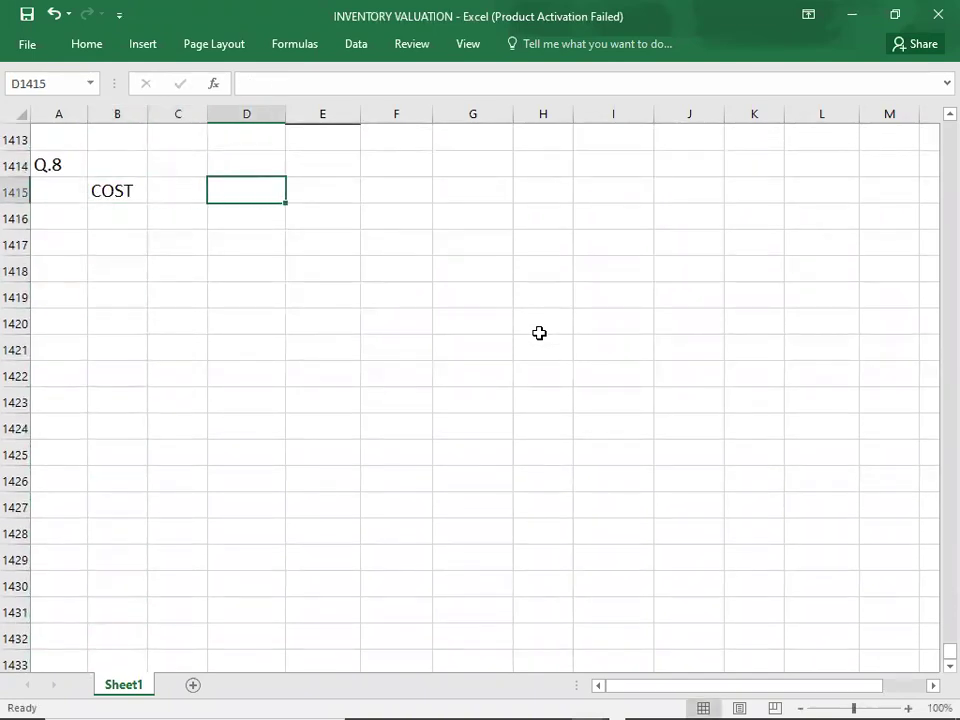
- Look up the units and unit cost in the ABC PDF, and enter 200*10 in D1415 and 2000 in F1415
key(alt+Tab)
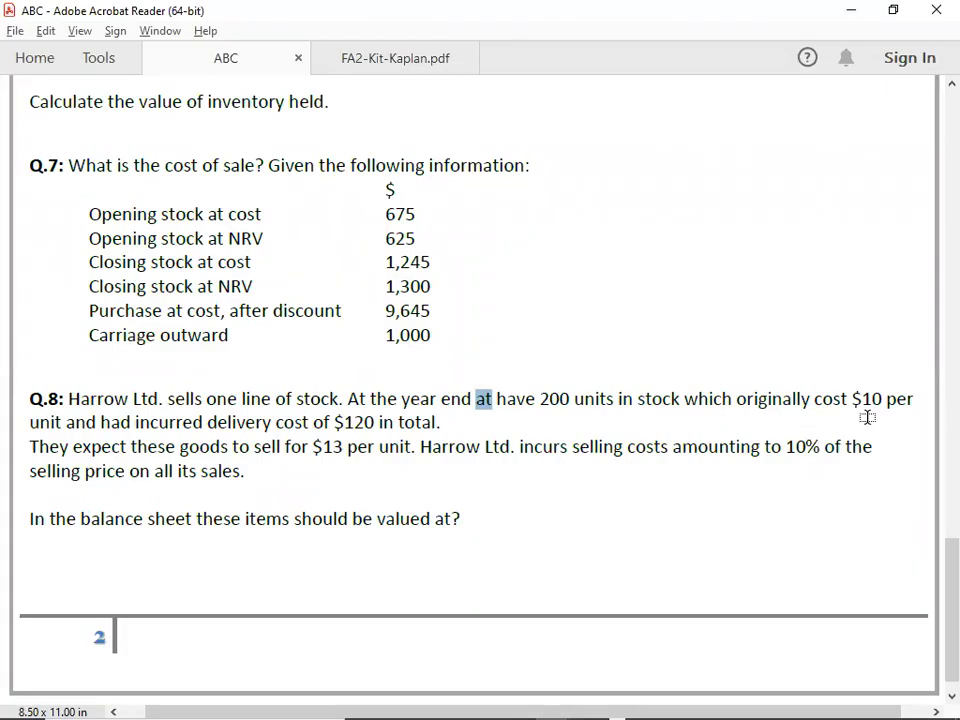
key(alt+Tab)
text(200*10)
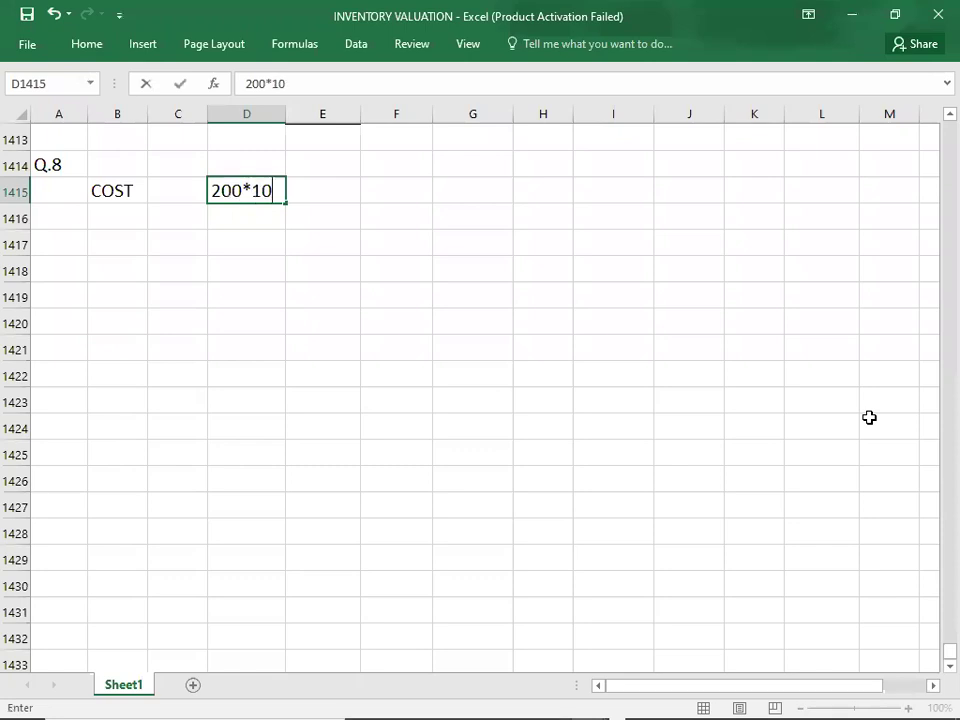
key(Right)
key(Right)
text(2000)
key(Return)
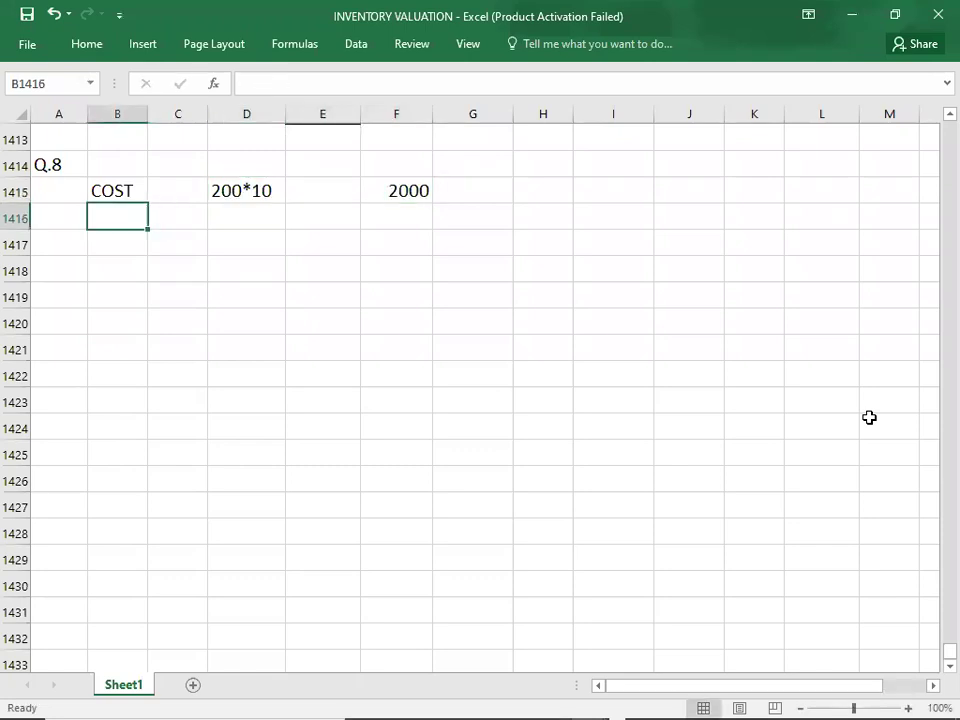
- Look up the delivery cost in the ABC PDF, label B1416 DELIVERY COST and enter 120 in F1416
key(alt+Tab)
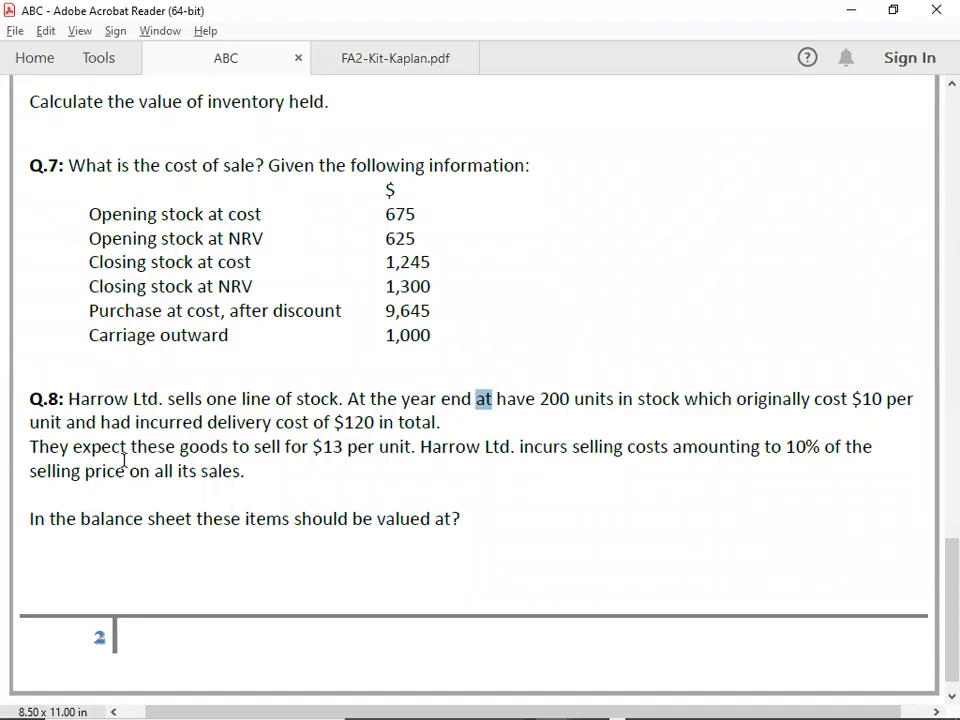
key(alt+Tab)
text(DELIVER)
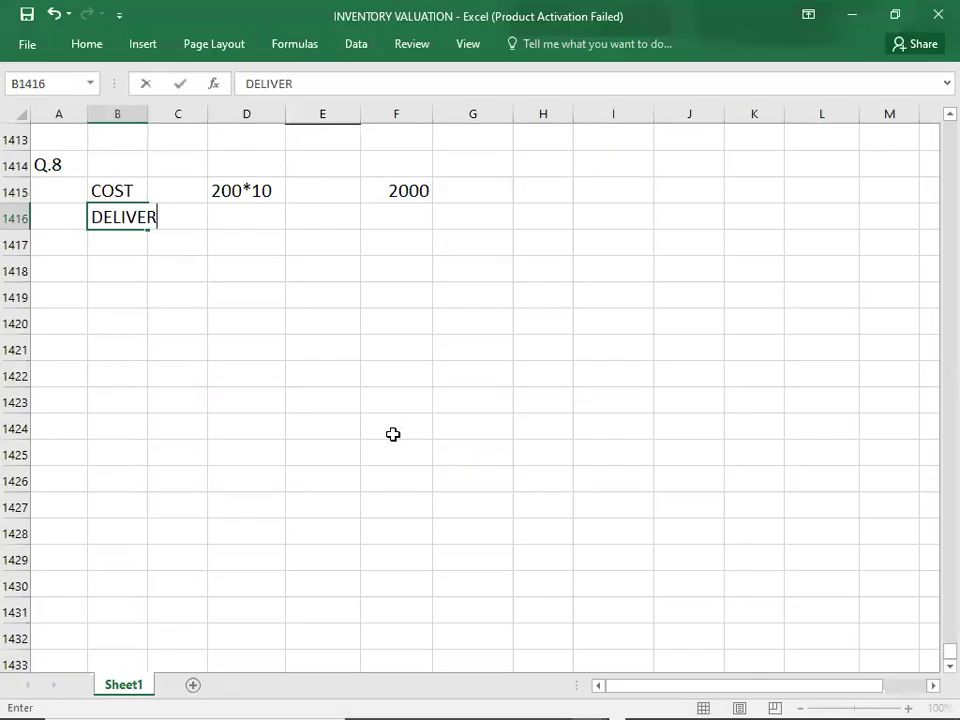
text(Y COST)
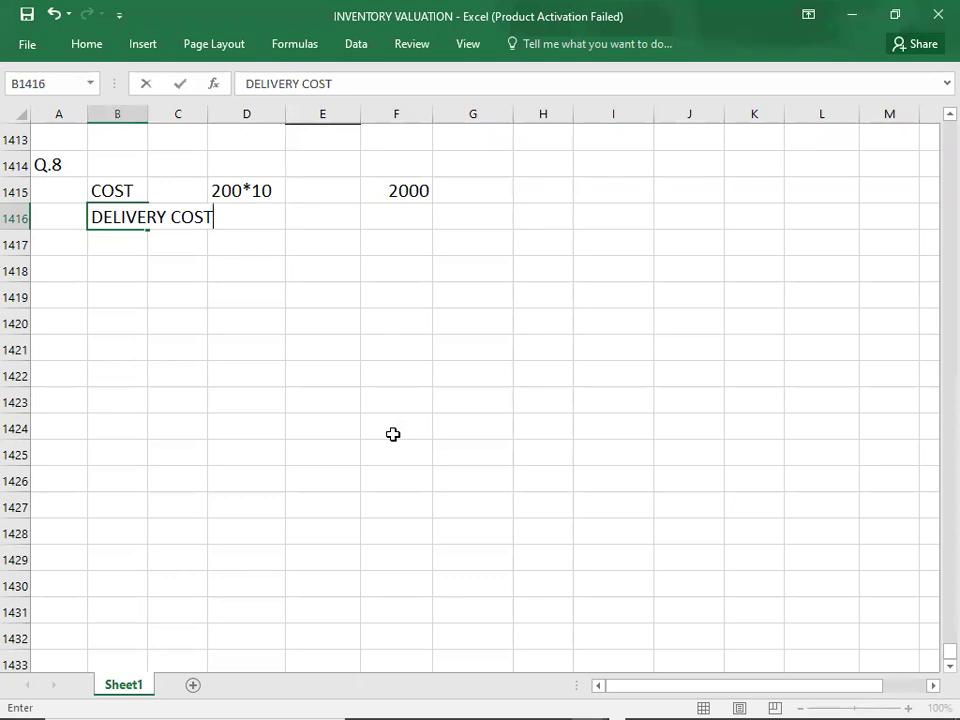
key(Right)
key(Right)
key(Right)
key(Right)
text(120)
key(Return)
- Enter the total cost 2120 in F1417 and give the cell a top and double bottom border
key(Right)
key(Right)
key(Right)
text(2120)
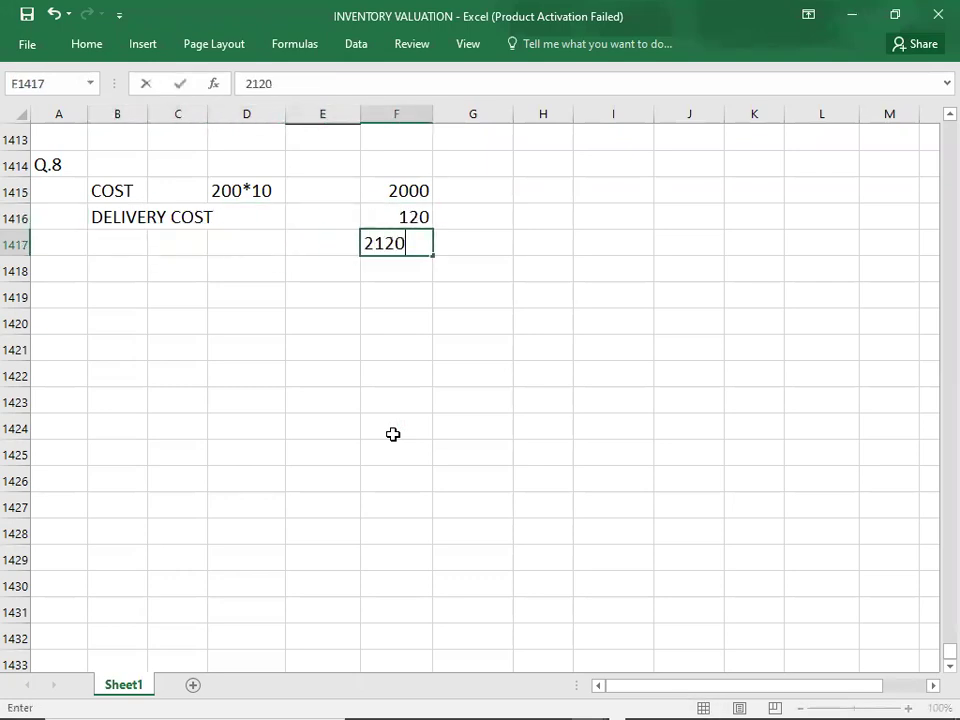
key(ctrl+Return)
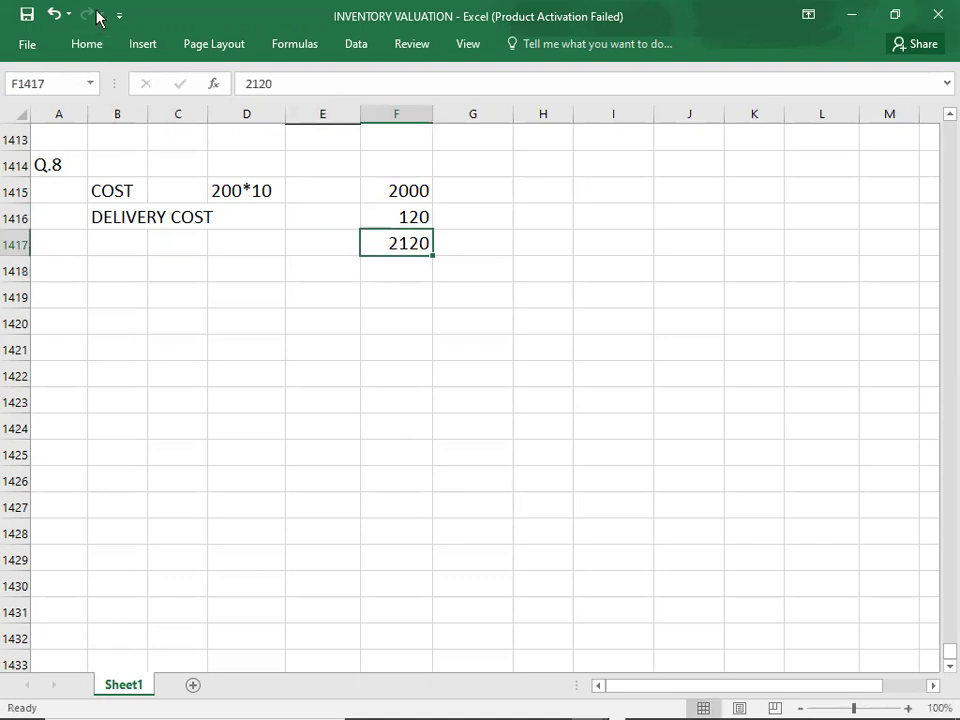
click(88, 45)
click(193, 108)
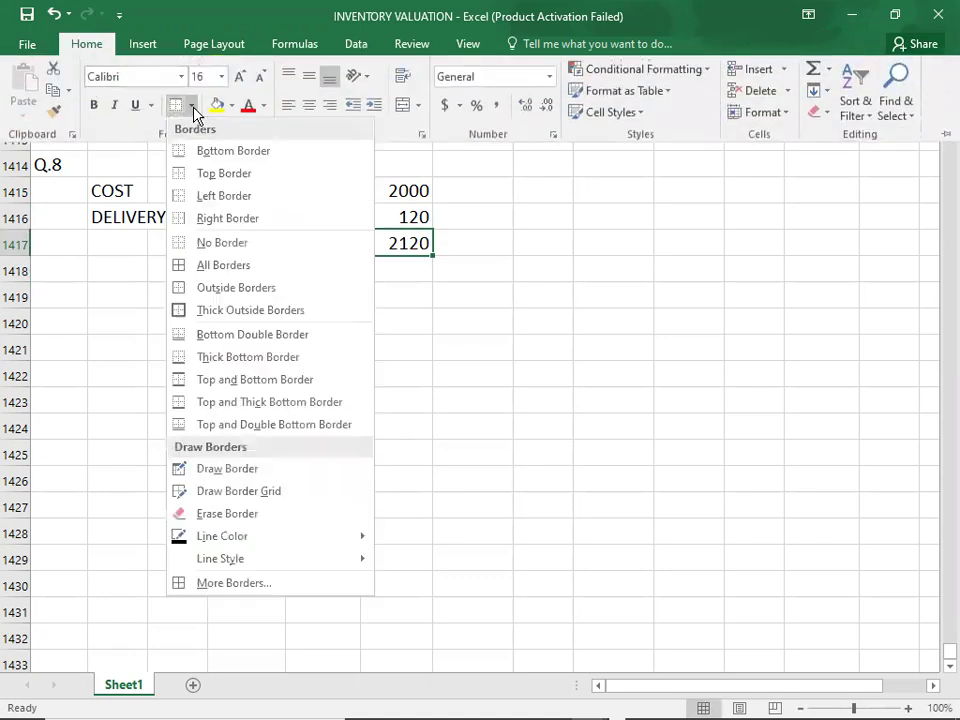
click(180, 425)
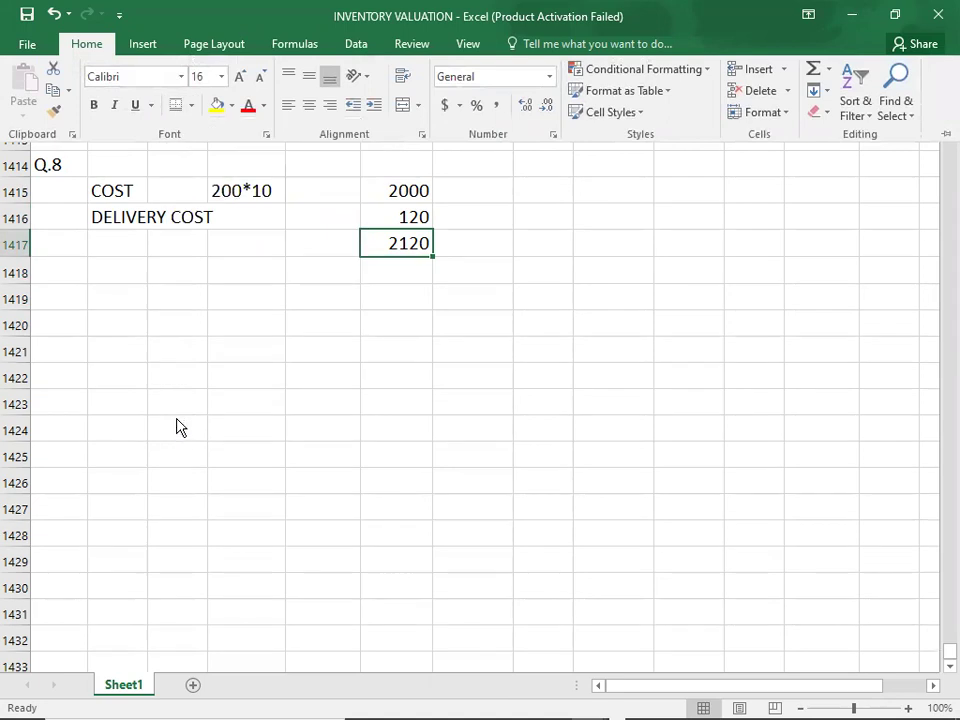
- Enter the label NRV in B1419 for the second part of the Q.8 working
click(117, 294)
text(NRV)
key(Return)
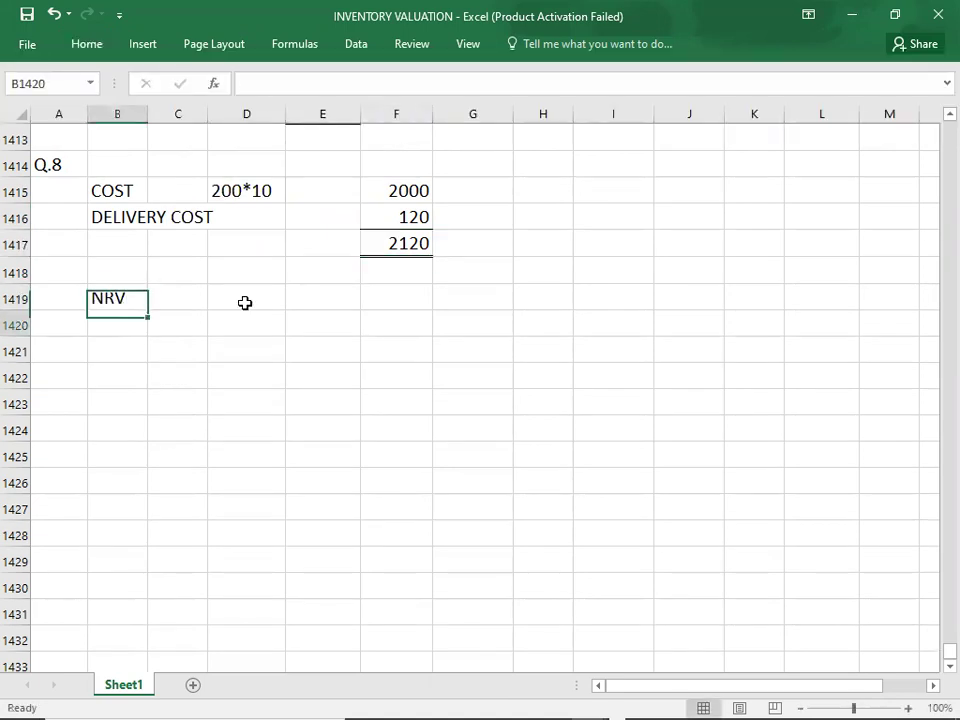
- Make the NRV label in B1419 bold and enter the label SELLING PRICE in B1420
key(Up)
key(Up)
key(Up)
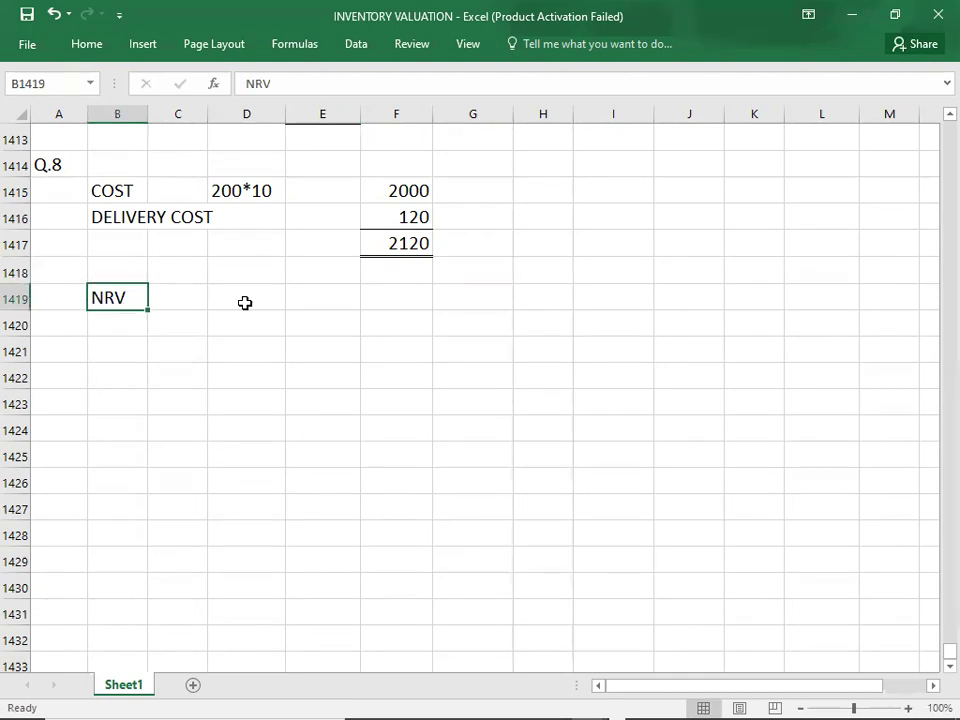
key(ctrl+b)
key(Return)
text(SE)
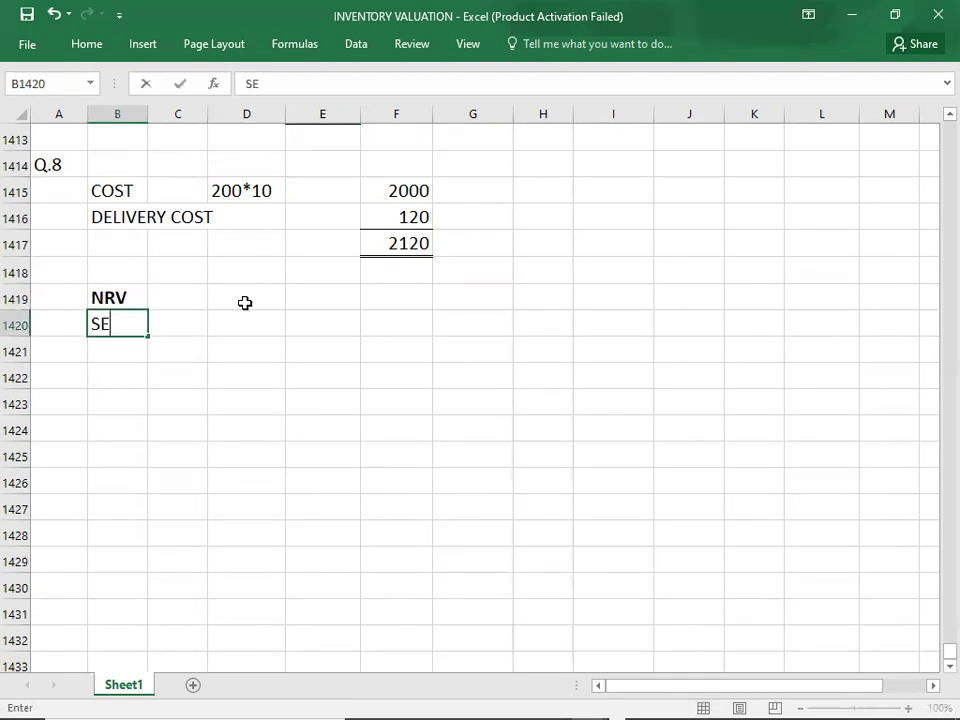
text(LLING PRICE)
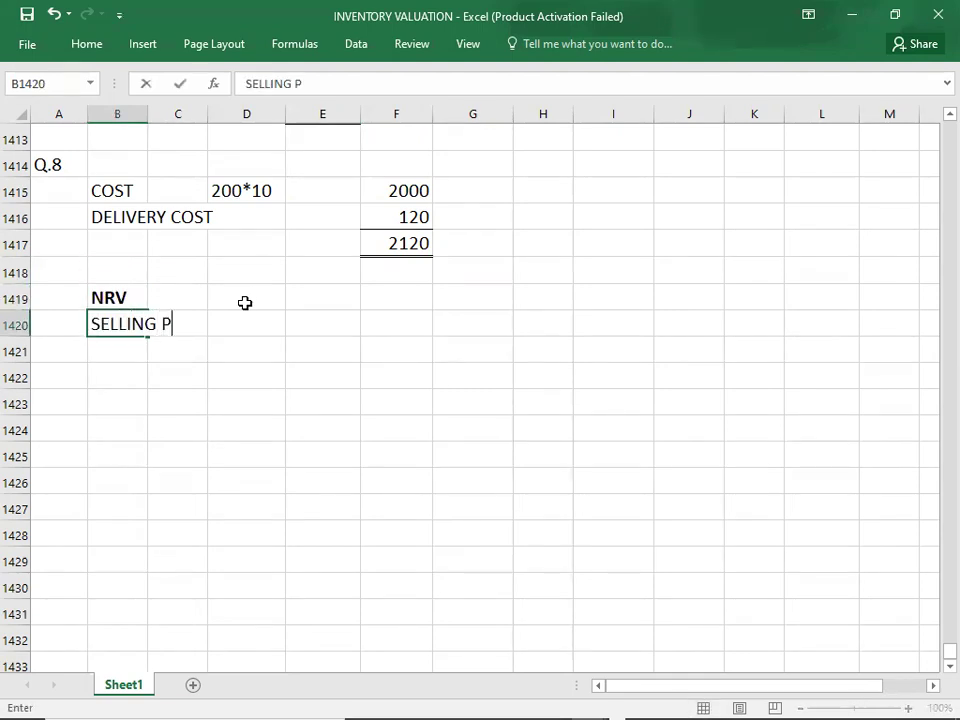
- Look up the expected selling price per unit in the ABC PDF, and enter 200*13 in D1420 and 2600 in F1420
key(Tab)
key(Tab)
key(Tab)
key(Tab)
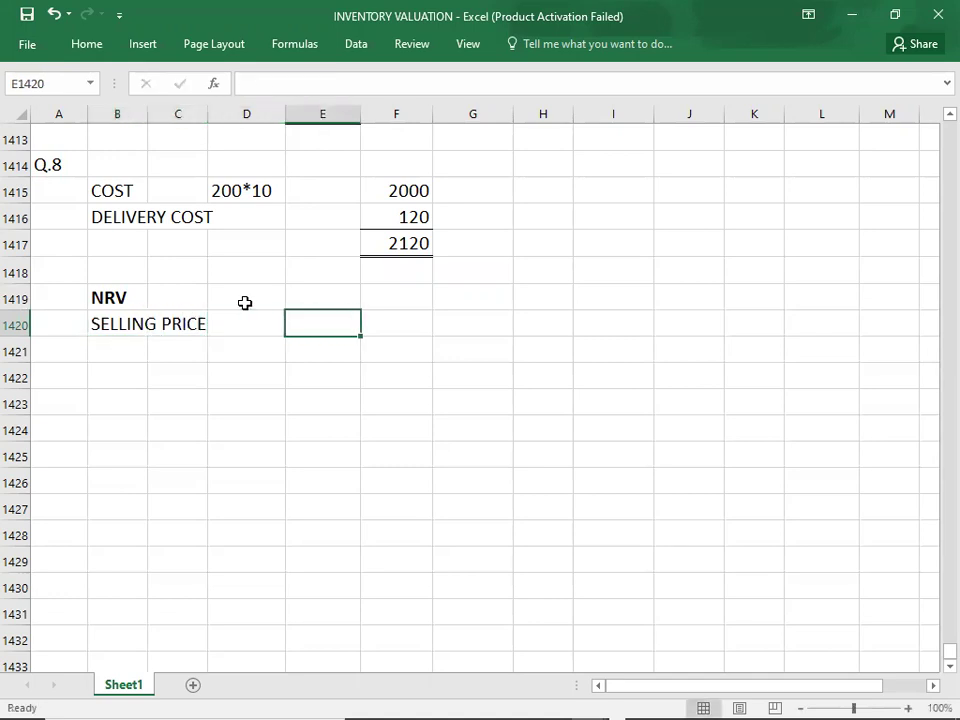
key(alt+Tab)
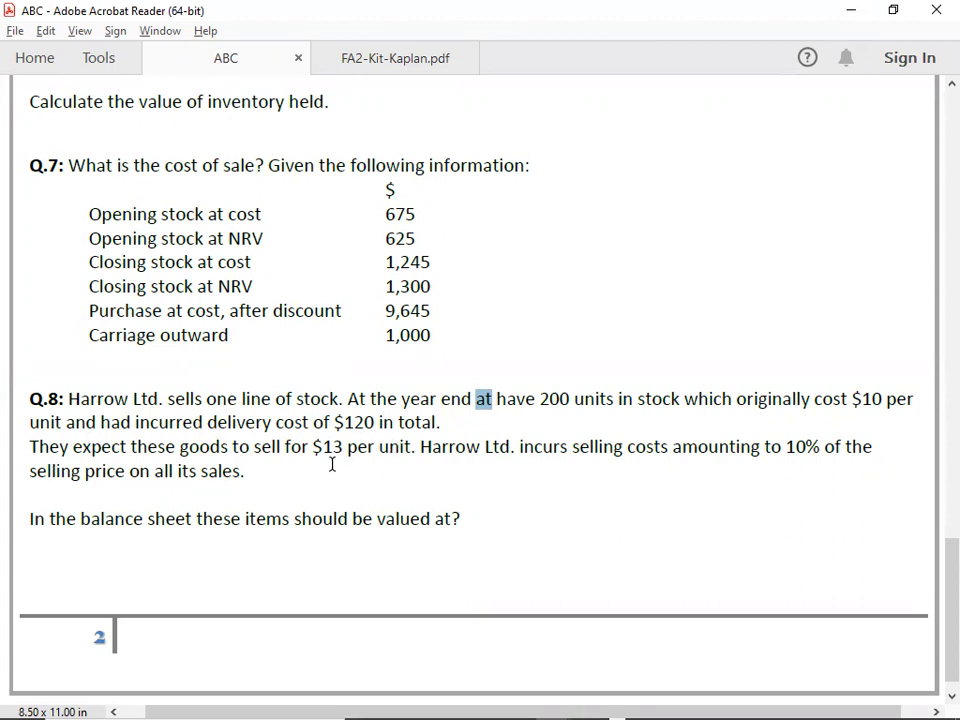
key(alt+Tab)
key(Left)
key(Left)
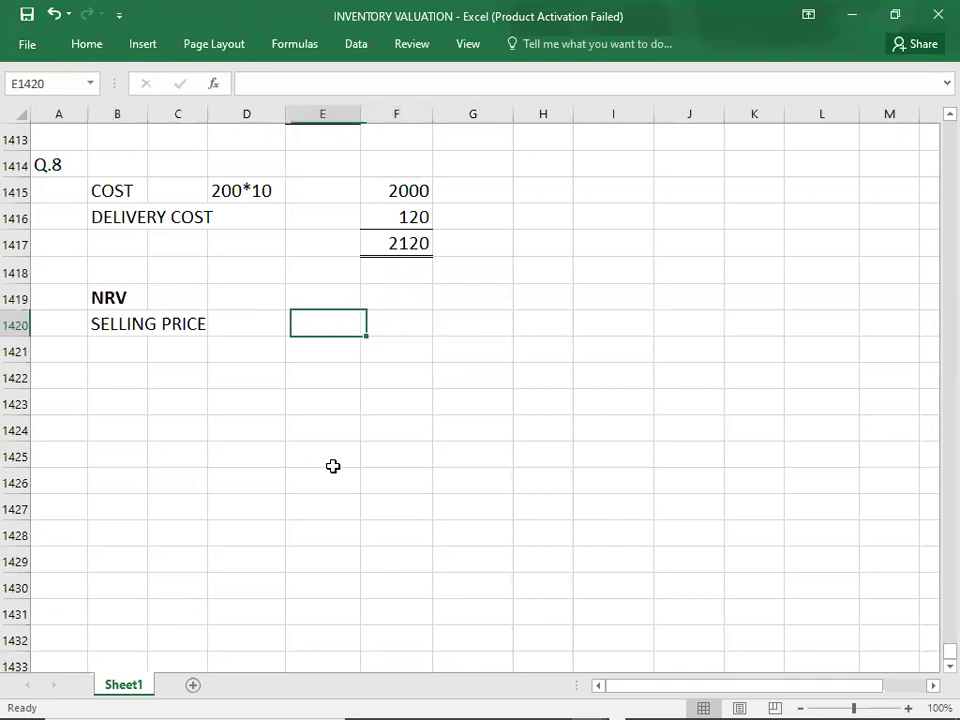
text(200*13)
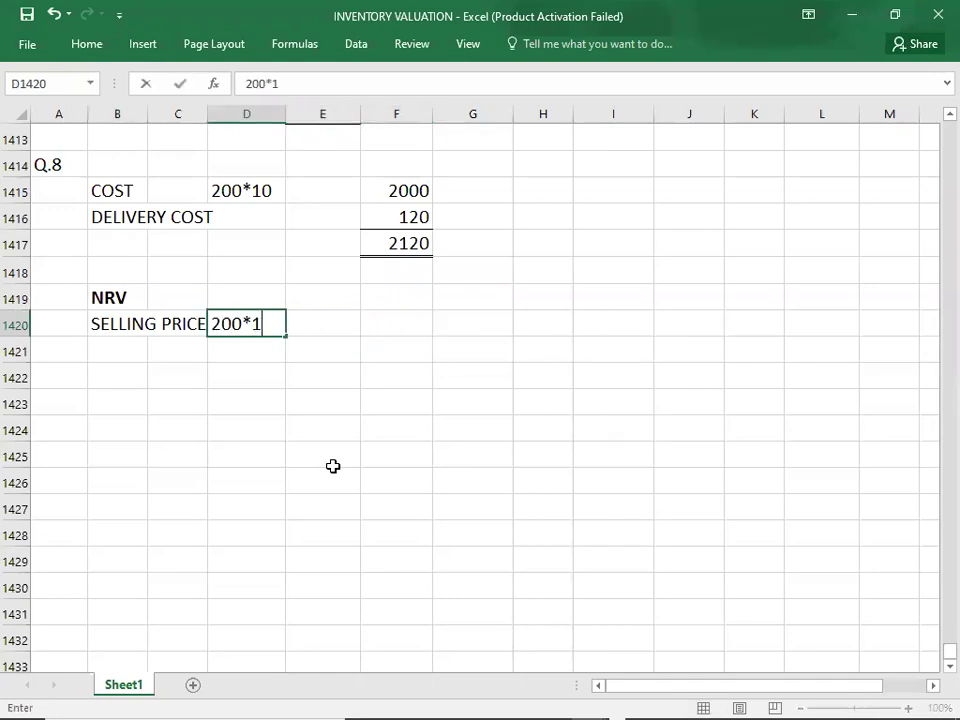
key(Right)
key(Right)
text(2600)
key(Return)
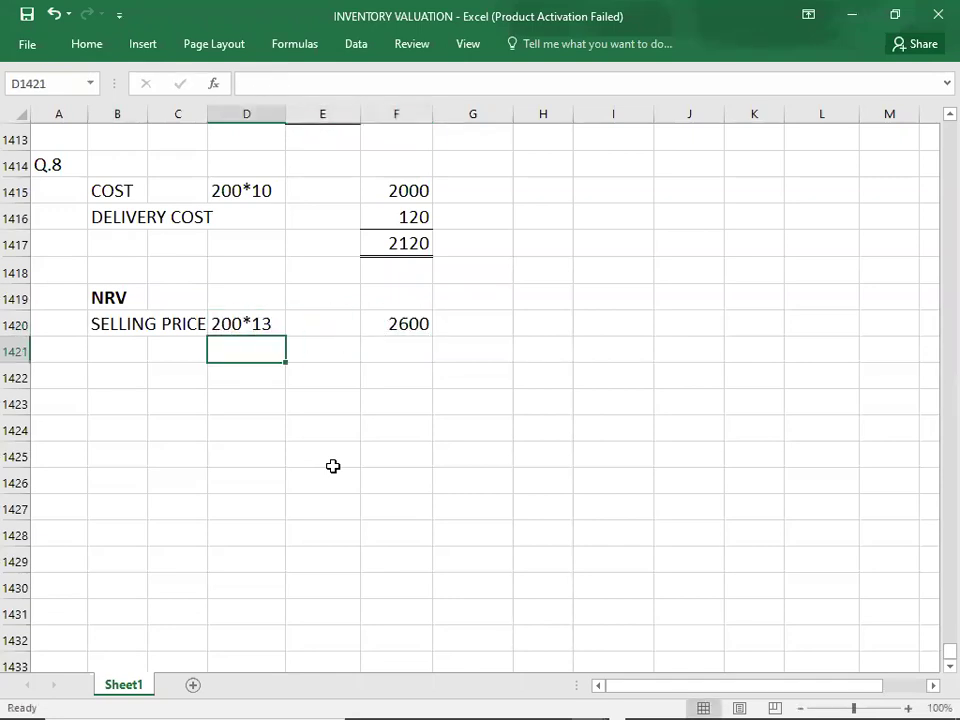
key(Left)
key(Left)
key(alt)
key(e)
key(l)
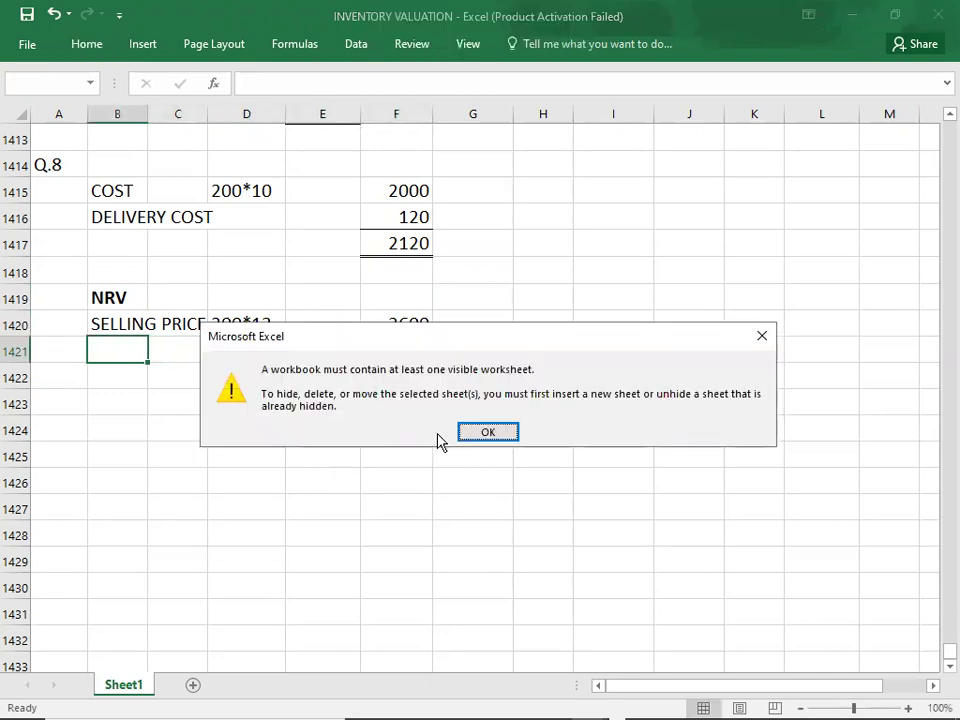
click(476, 435)
text(SELLING E)
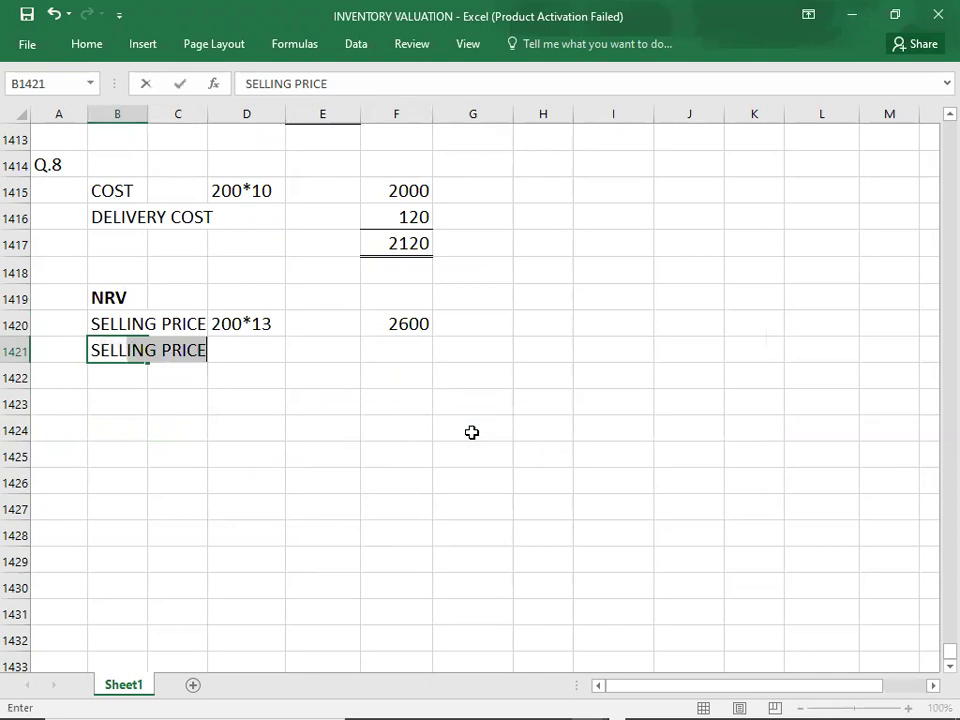
text(XO)
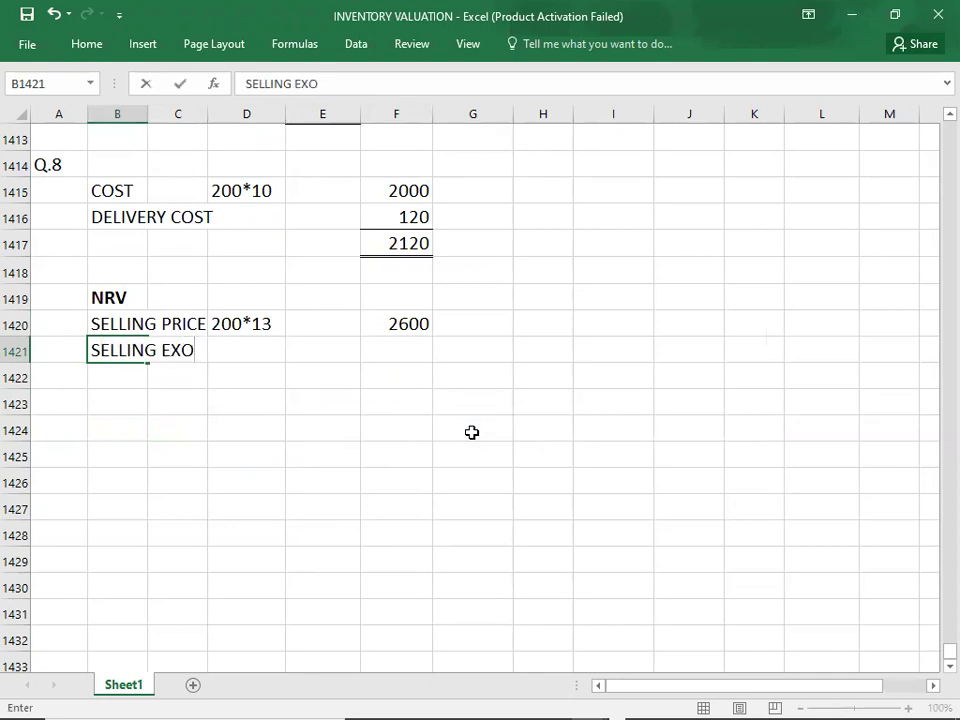
key(BackSpace)
text(PENSE)
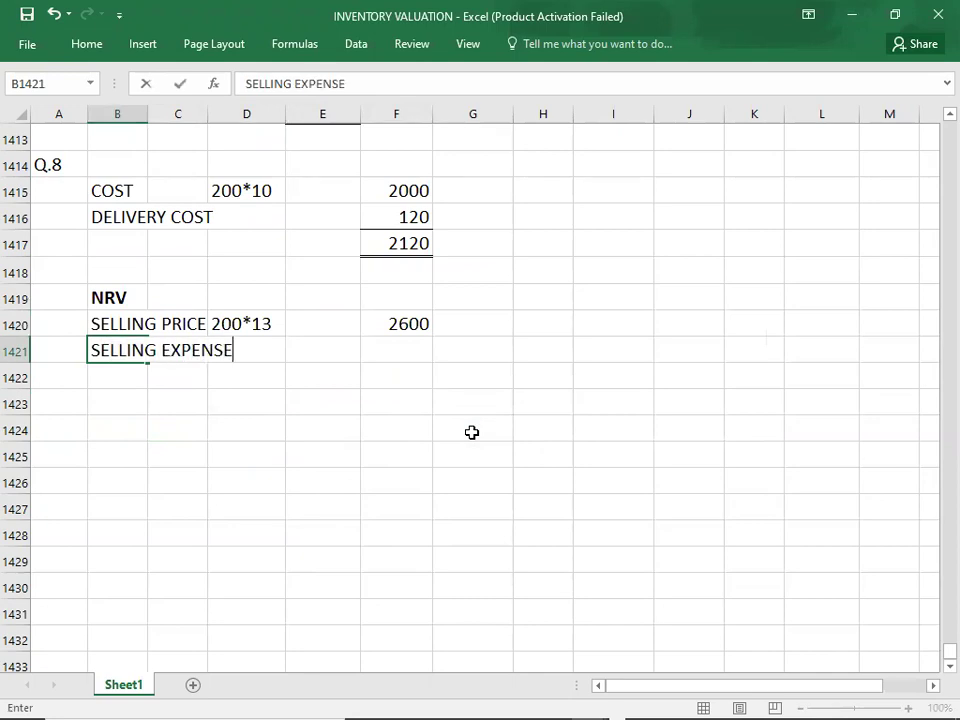
text( @10%)
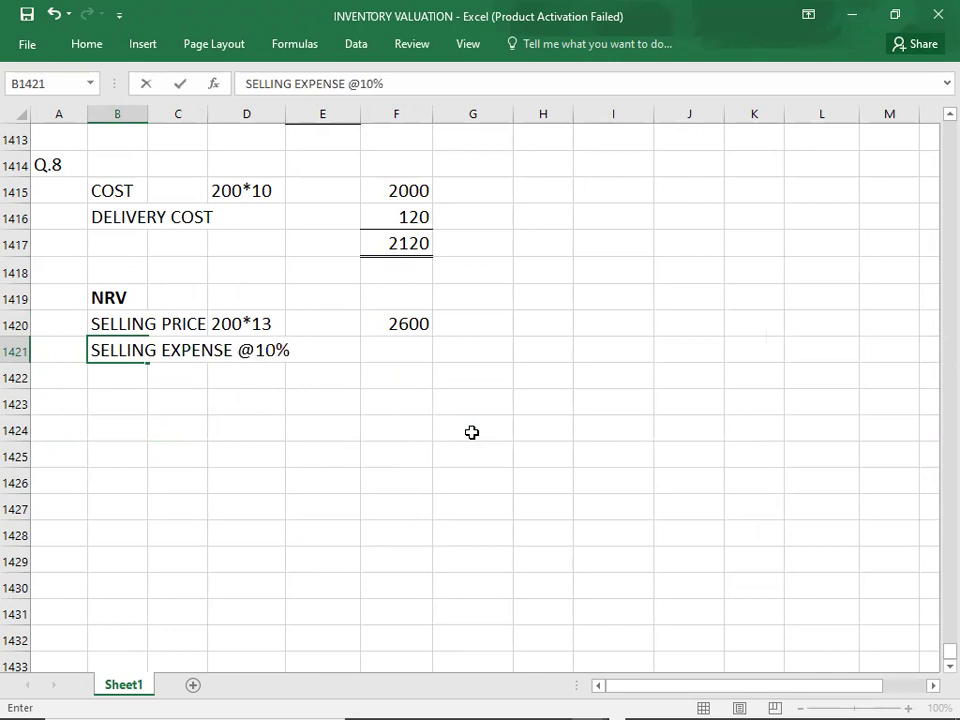
- Check the selling cost terms of Q.8 in the ABC PDF and enter -260 in F1421
key(alt+Tab)
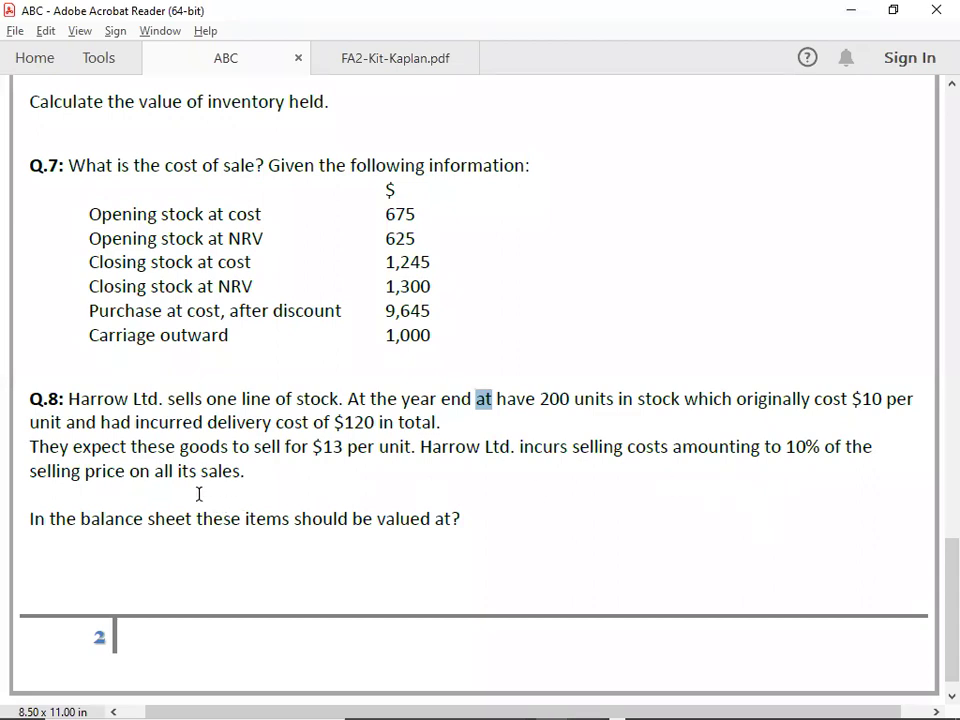
key(alt+Tab)
key(Tab)
key(Tab)
key(Tab)
key(Tab)
text(-260)
key(Return)
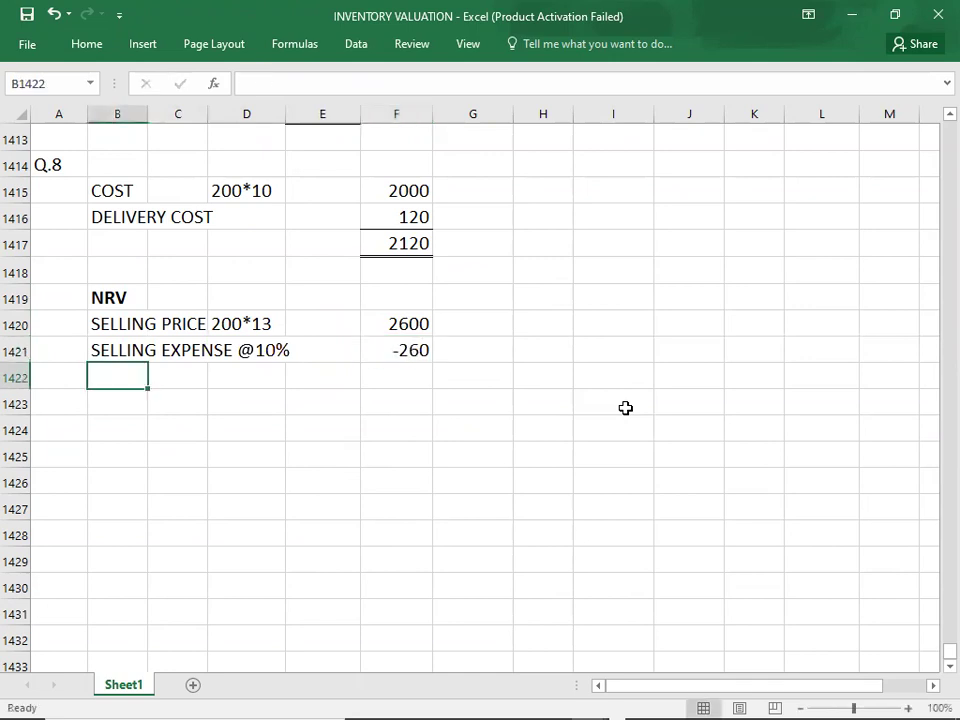
- Enter the net realisable value 2340 in F1422 and give the cell a top and double bottom border
key(Tab)
key(Tab)
key(Tab)
key(Tab)
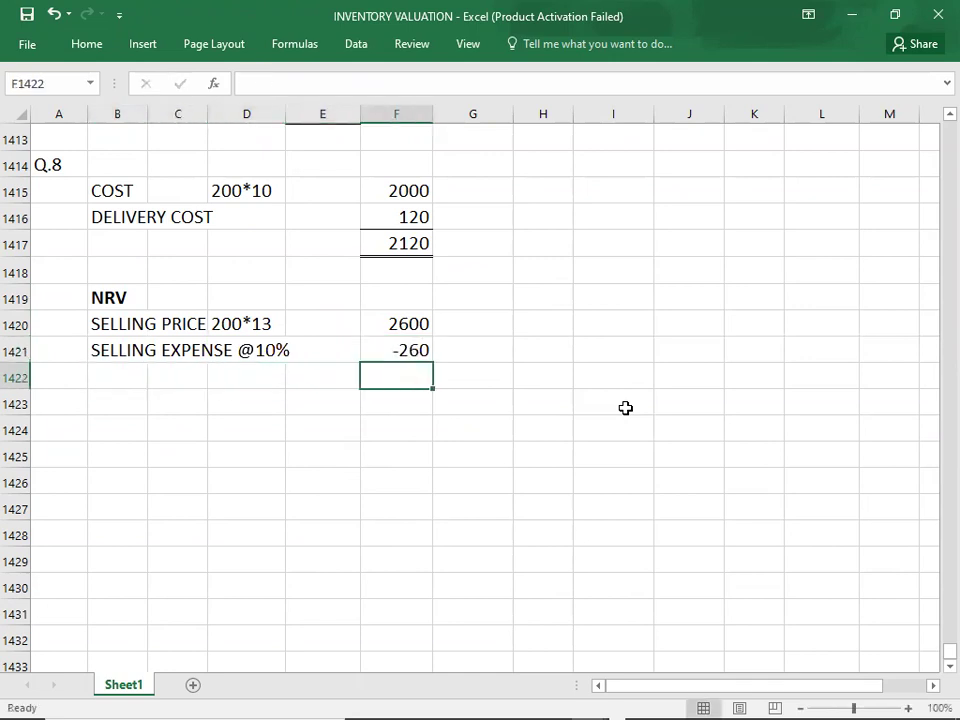
text(2340)
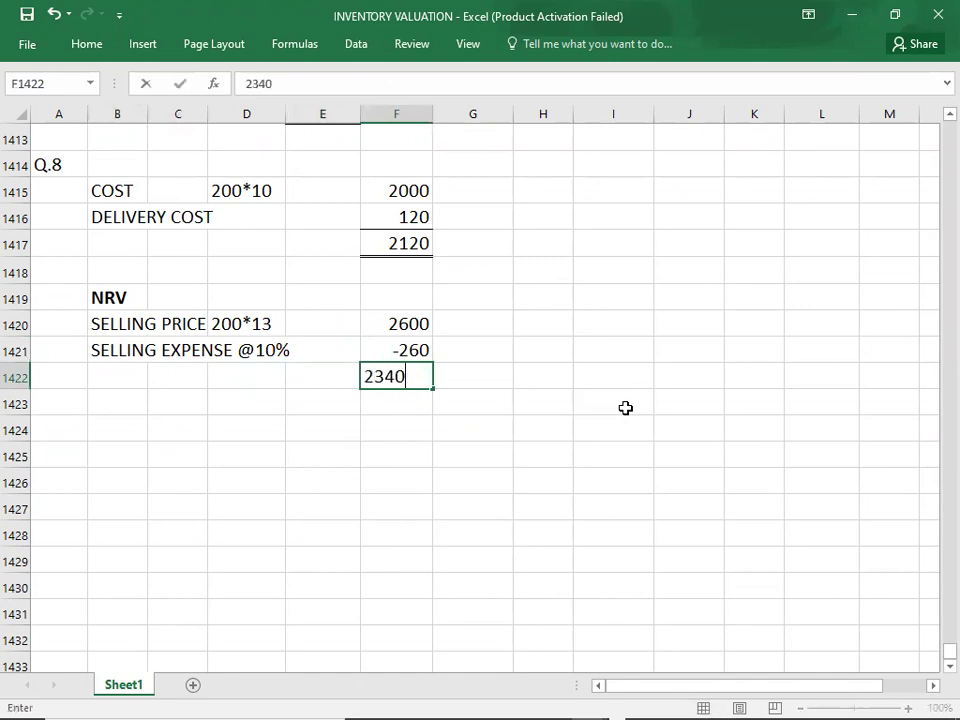
key(Return)
key(Up)
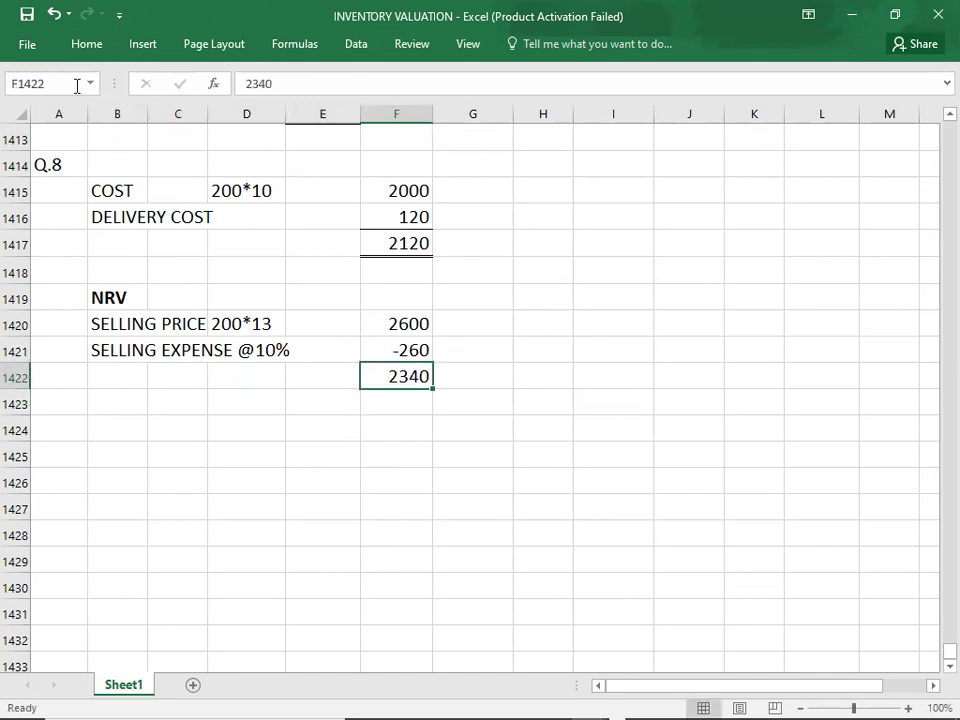
click(86, 46)
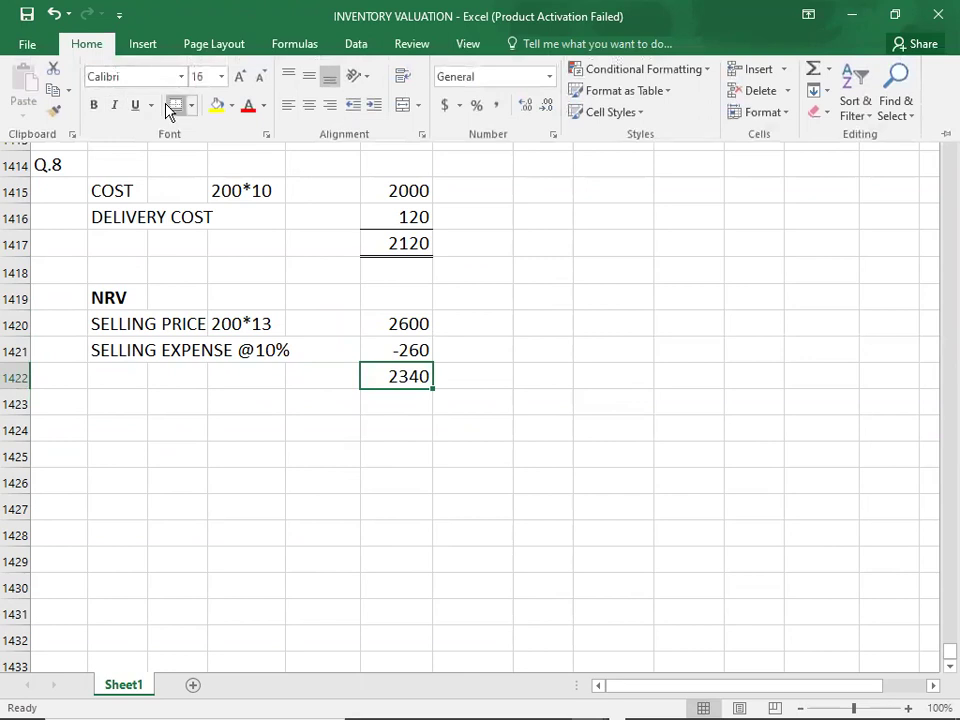
click(104, 426)
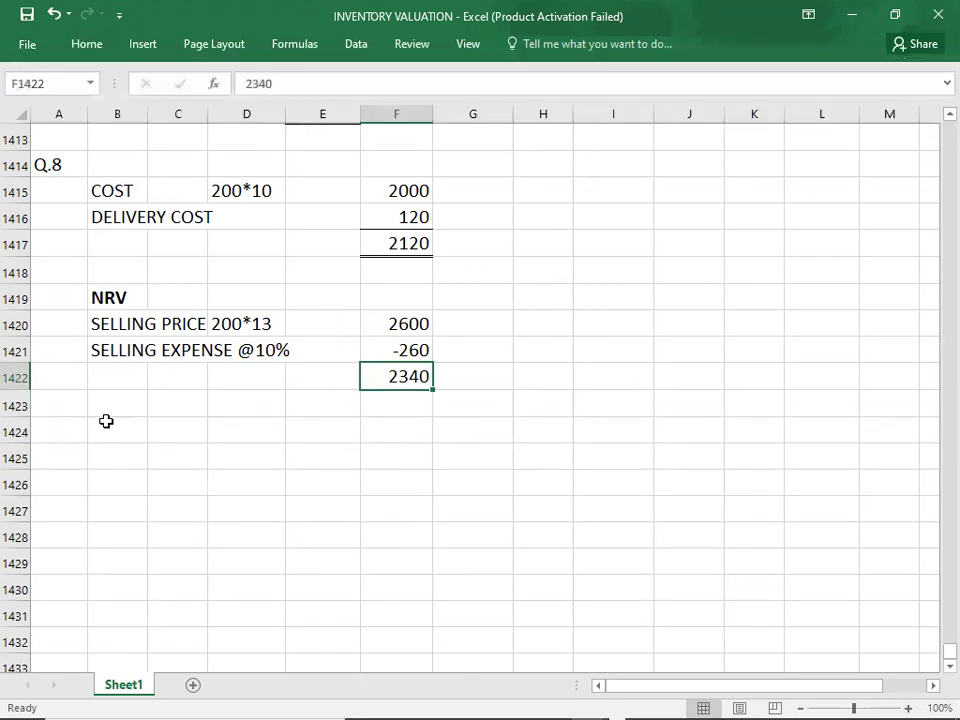
- Label B1424 CLOSING STOCK and enter the lower value, 2120, in F1424
click(106, 428)
text(CLOSING STOCK)
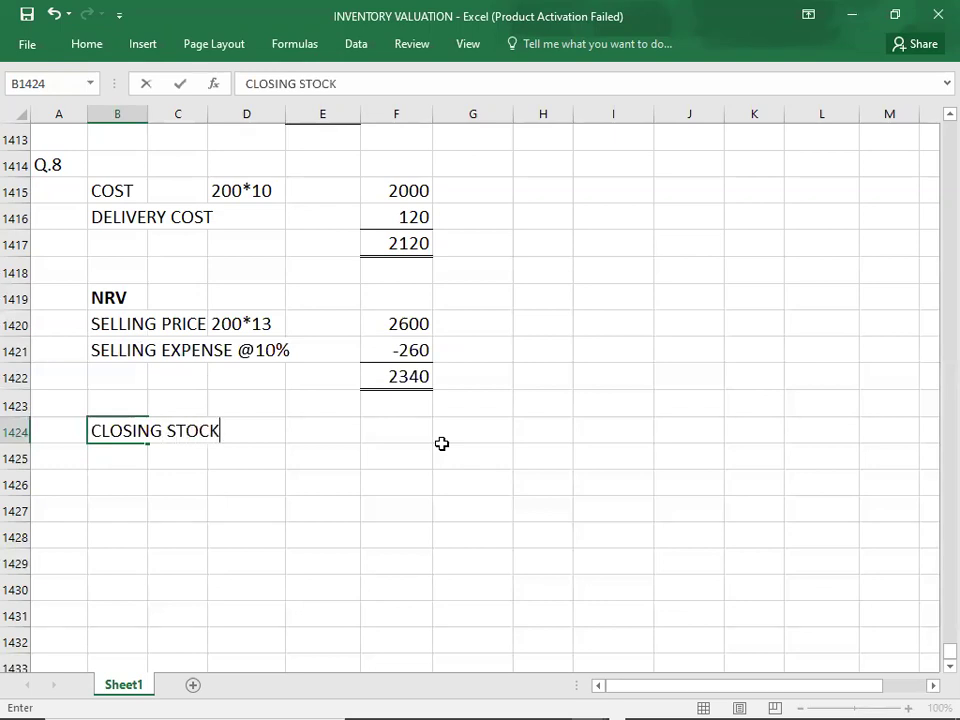
key(Right)
key(Right)
key(Right)
key(Right)
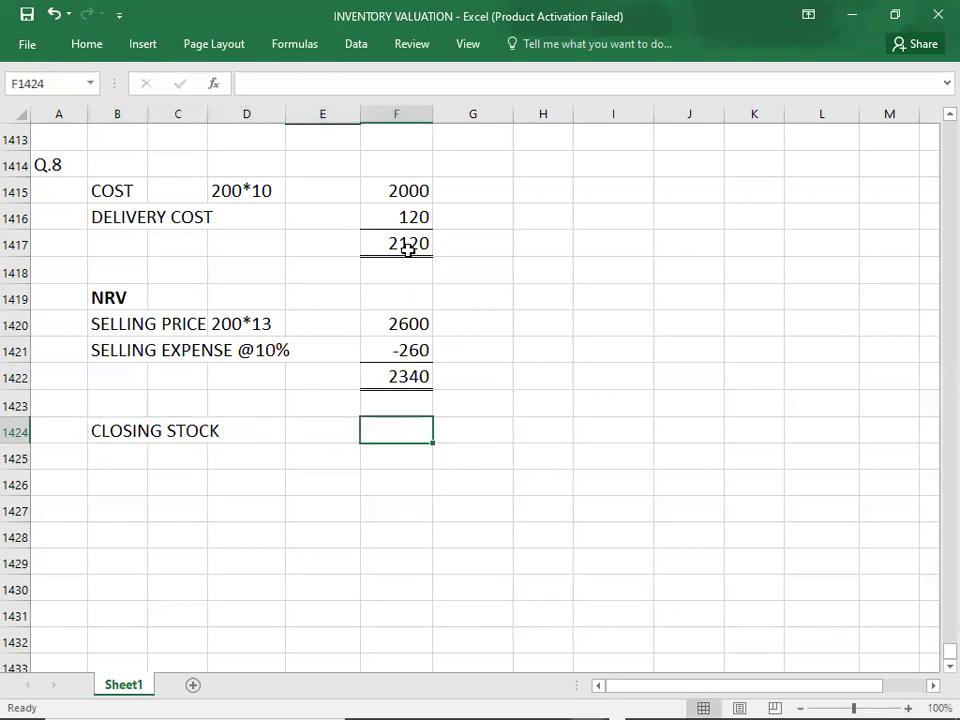
text(2)
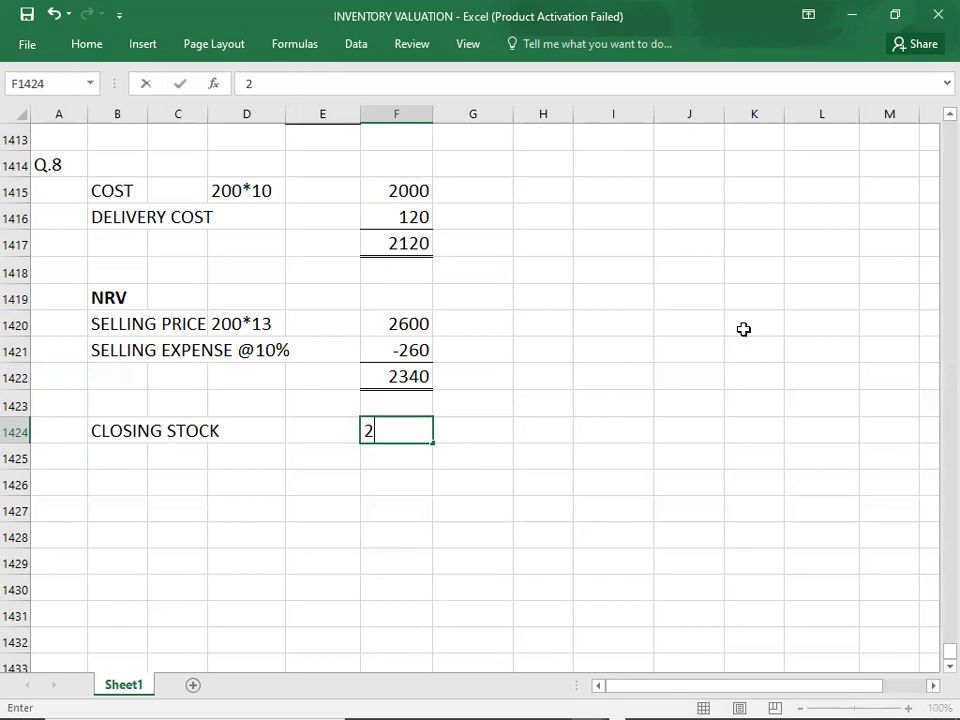
text(120)
key(Return)
key(Down)
key(Down)
key(Left)
key(Left)
key(Left)
key(Left)
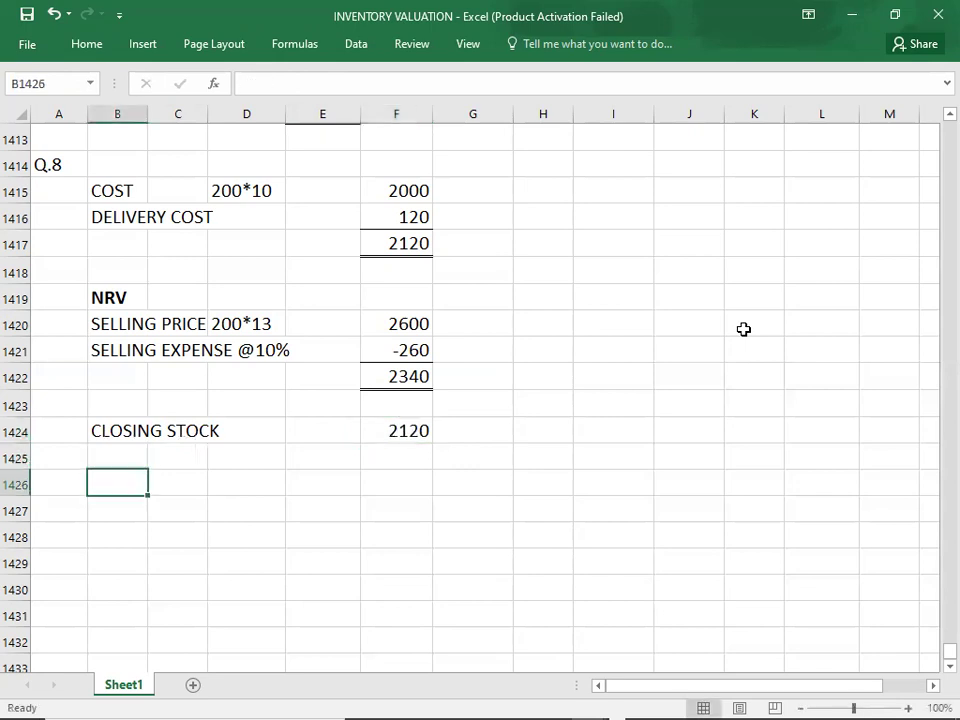
key(Left)
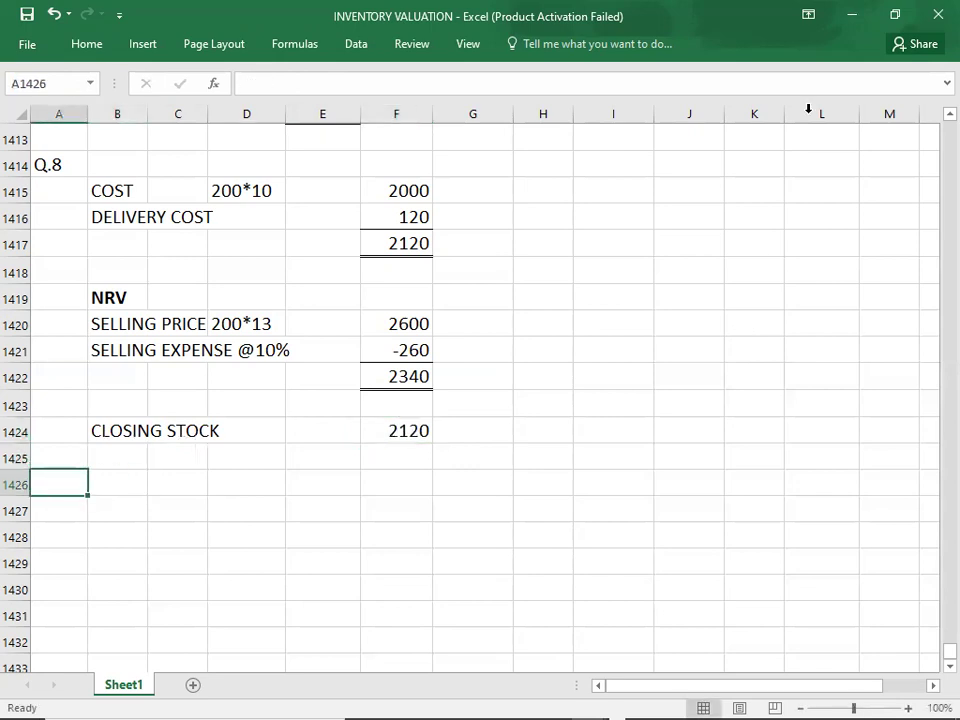